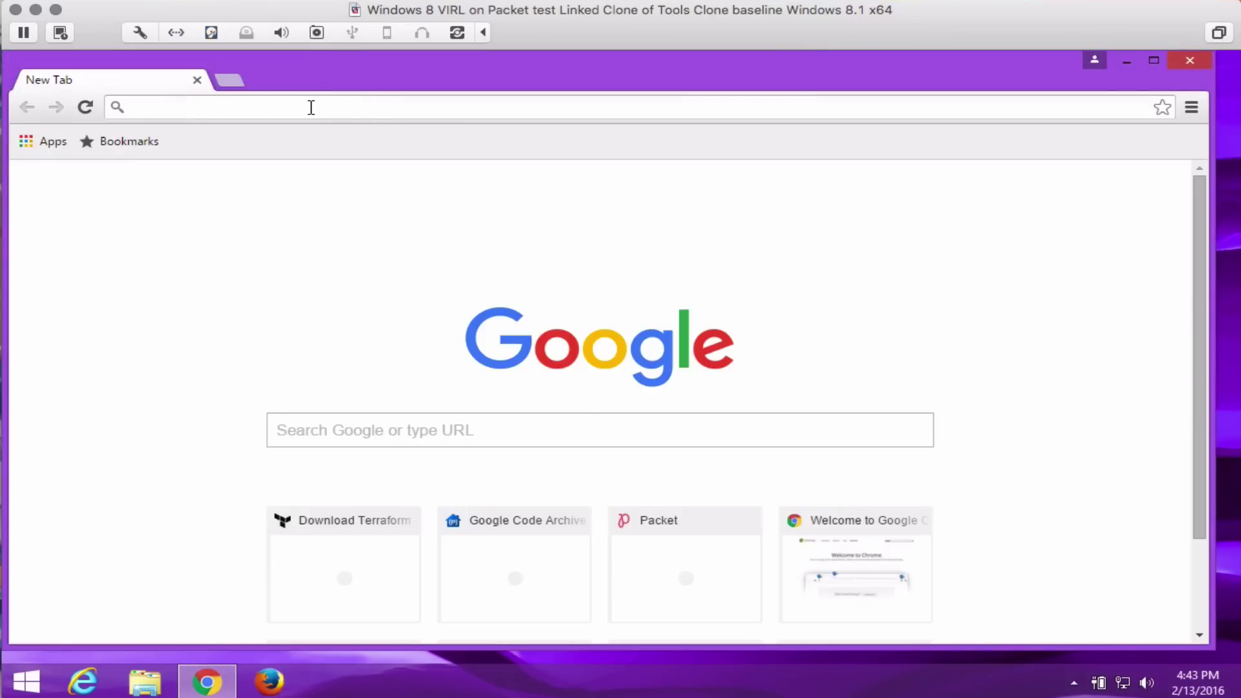
Search Google for virtualbox and open the VirtualBox Downloads page.
{"action": "left_click", "coordinate": [310, 108]}
{"action": "type", "text": "virtualbox"}
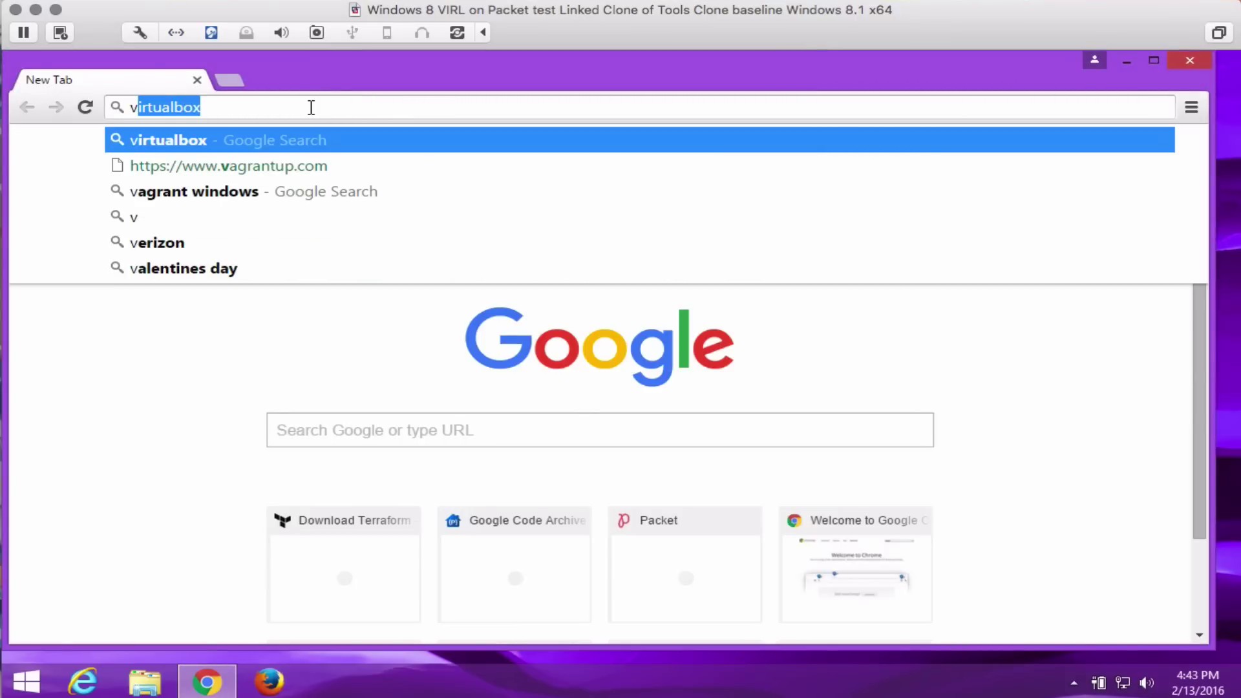
{"action": "key", "text": "Return"}
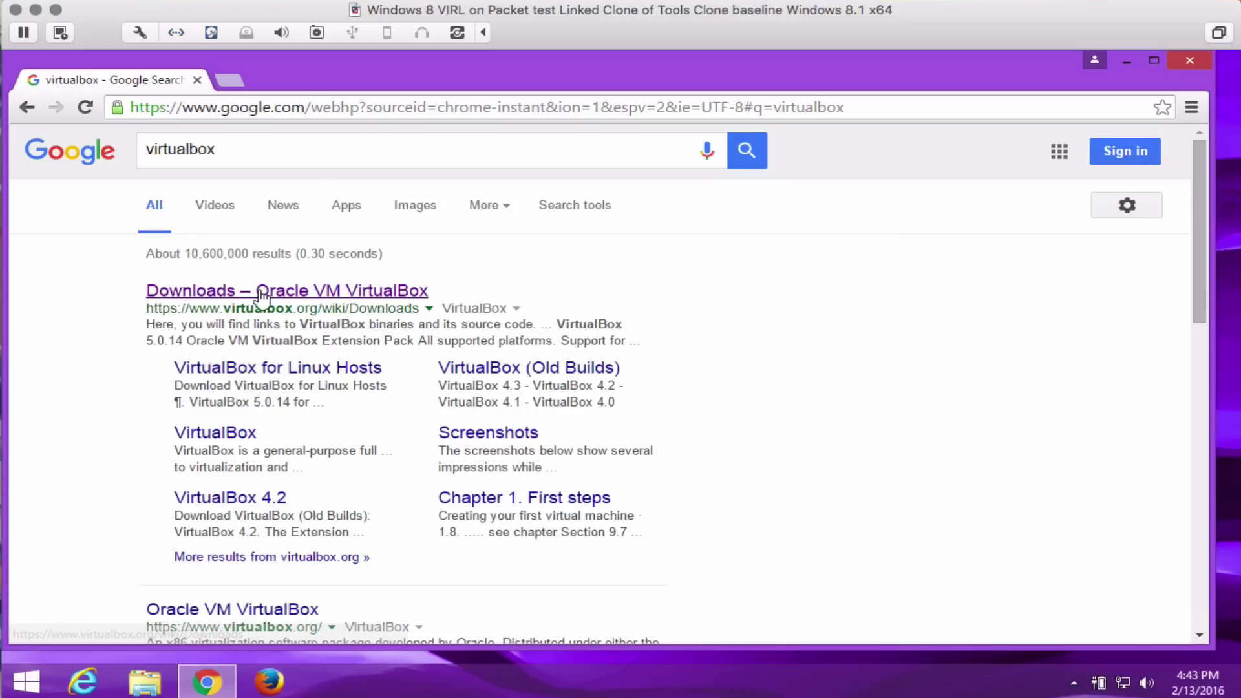
{"action": "left_click", "coordinate": [262, 292]}
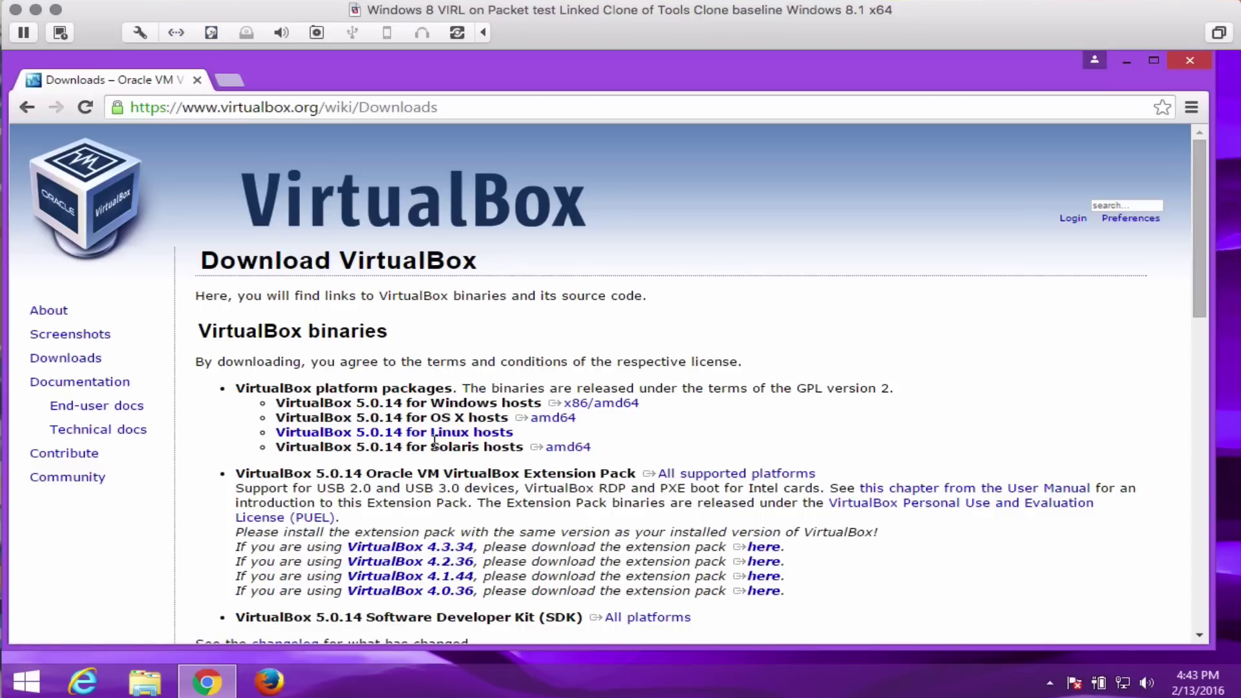
Search for 'vmware appcatalyst' and open the Download VMware AppCatalyst page.
{"action": "left_click", "coordinate": [454, 109]}
{"action": "type", "text": "vmwre a"}
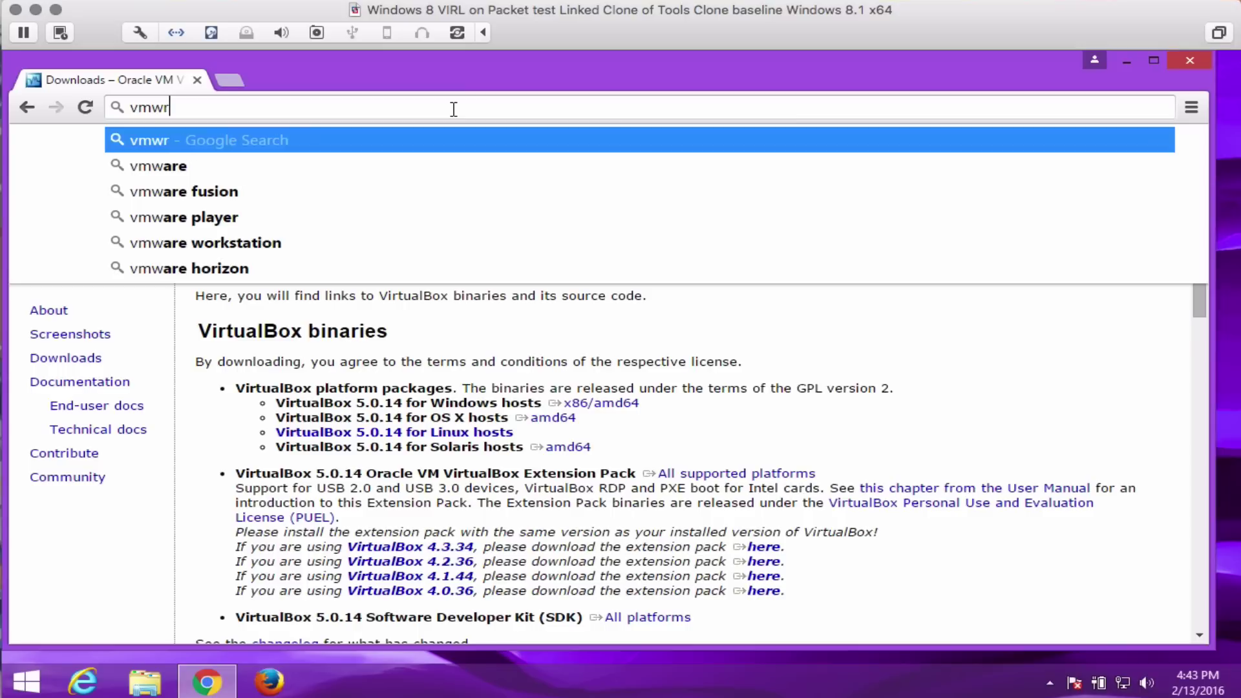
{"action": "key", "text": "BackSpace"}
{"action": "key", "text": "BackSpace"}
{"action": "key", "text": "BackSpace"}
{"action": "key", "text": "BackSpace"}
{"action": "type", "text": "are"}
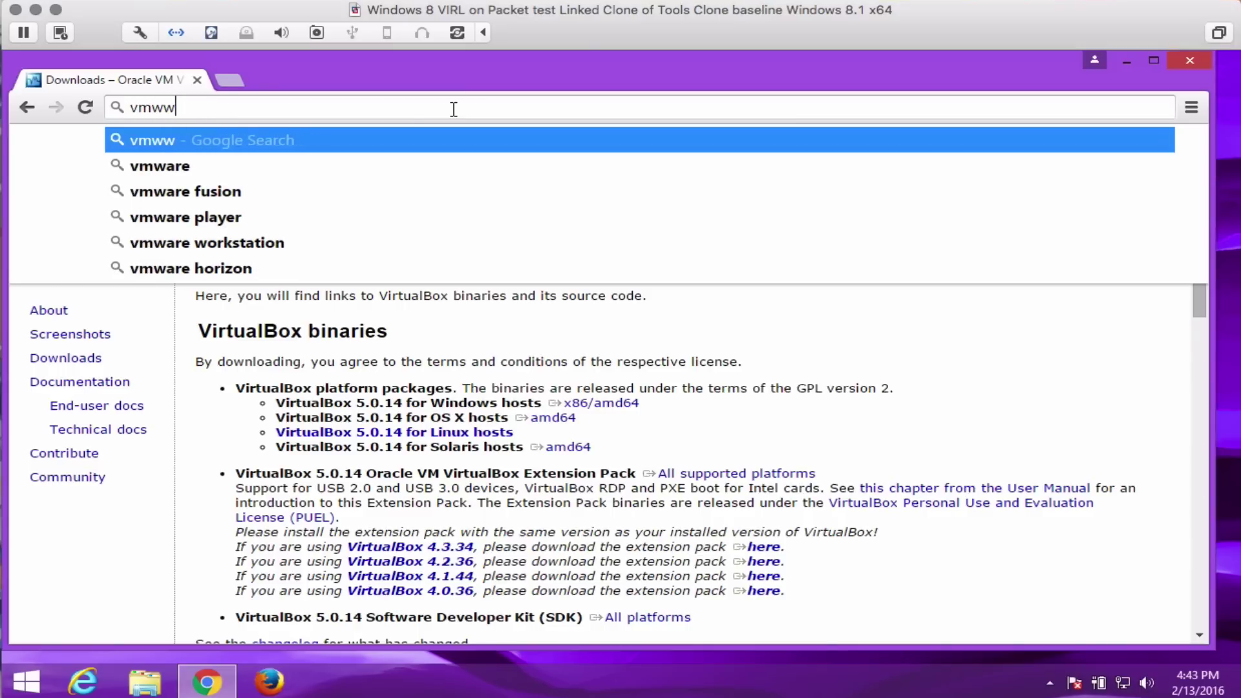
{"action": "type", "text": " app"}
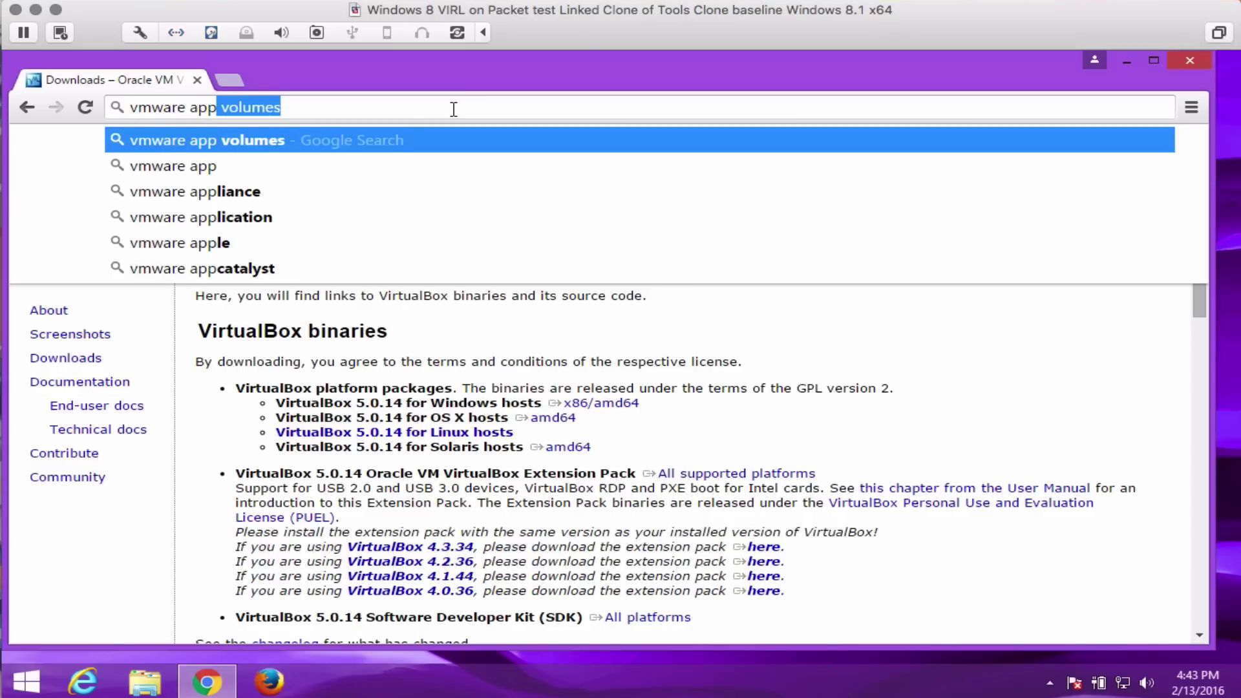
{"action": "key", "text": "Down"}
{"action": "key", "text": "Down"}
{"action": "key", "text": "Down"}
{"action": "key", "text": "Down"}
{"action": "key", "text": "Down"}
{"action": "key", "text": "Return"}
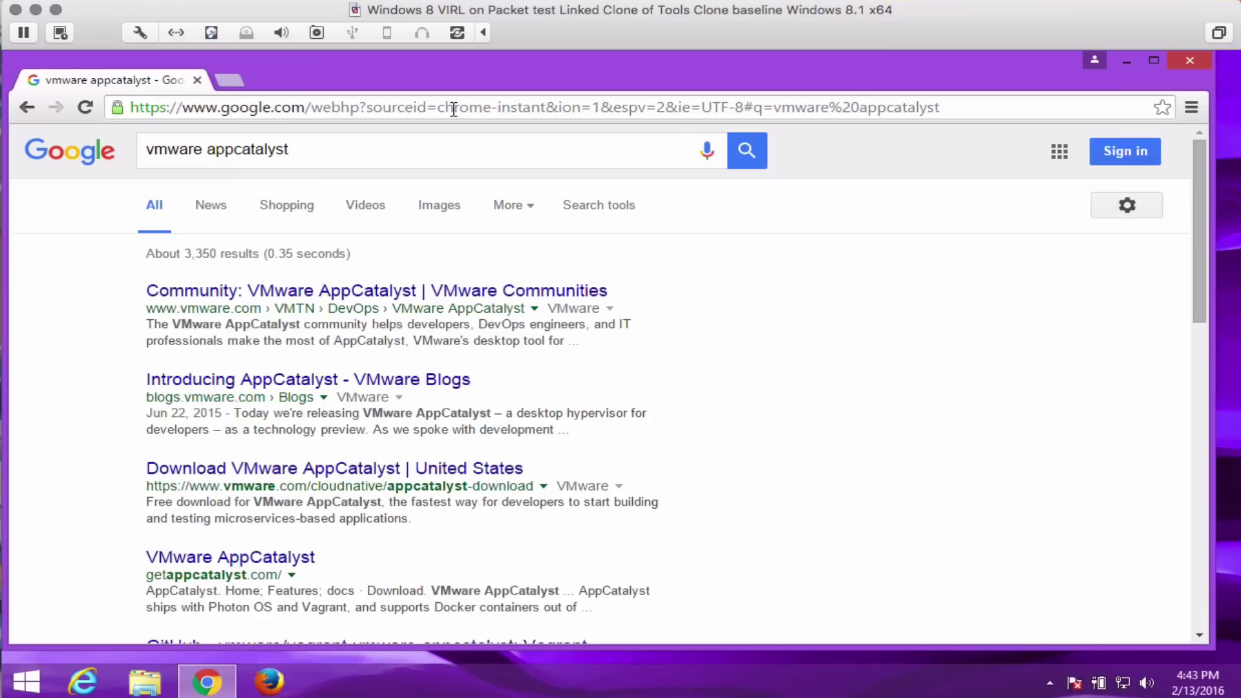
{"action": "left_click", "coordinate": [290, 474]}
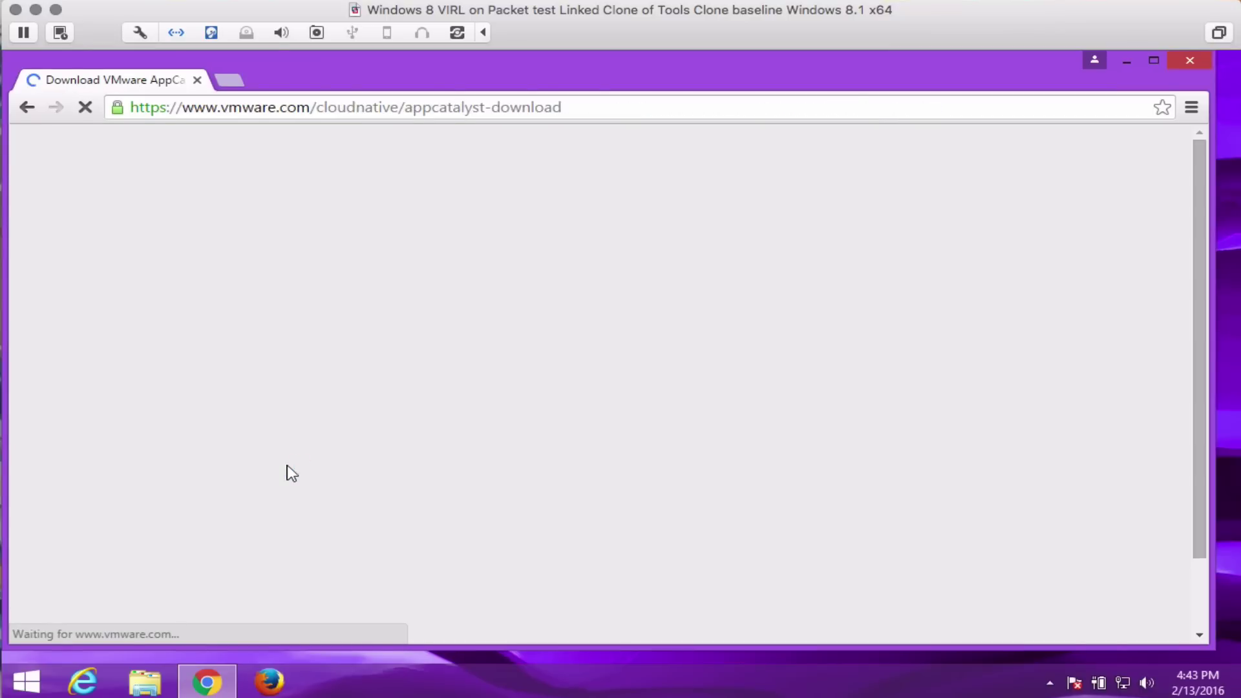
{"action": "scroll", "coordinate": [673, 320], "scroll_direction": "down", "scroll_amount": 3}
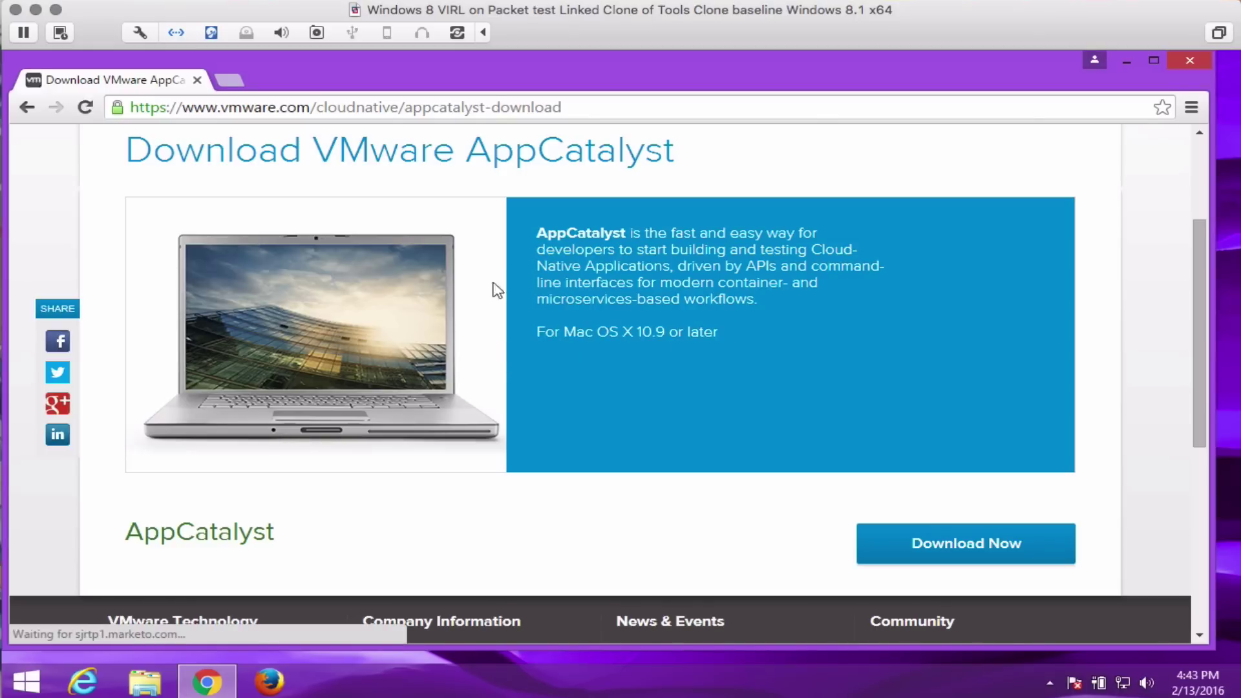
{"action": "left_click", "coordinate": [598, 113]}
Go to vagrantup.com and reach the vagrant_1.7.4 release files via Download and the Archives.
{"action": "type", "text": "vag"}
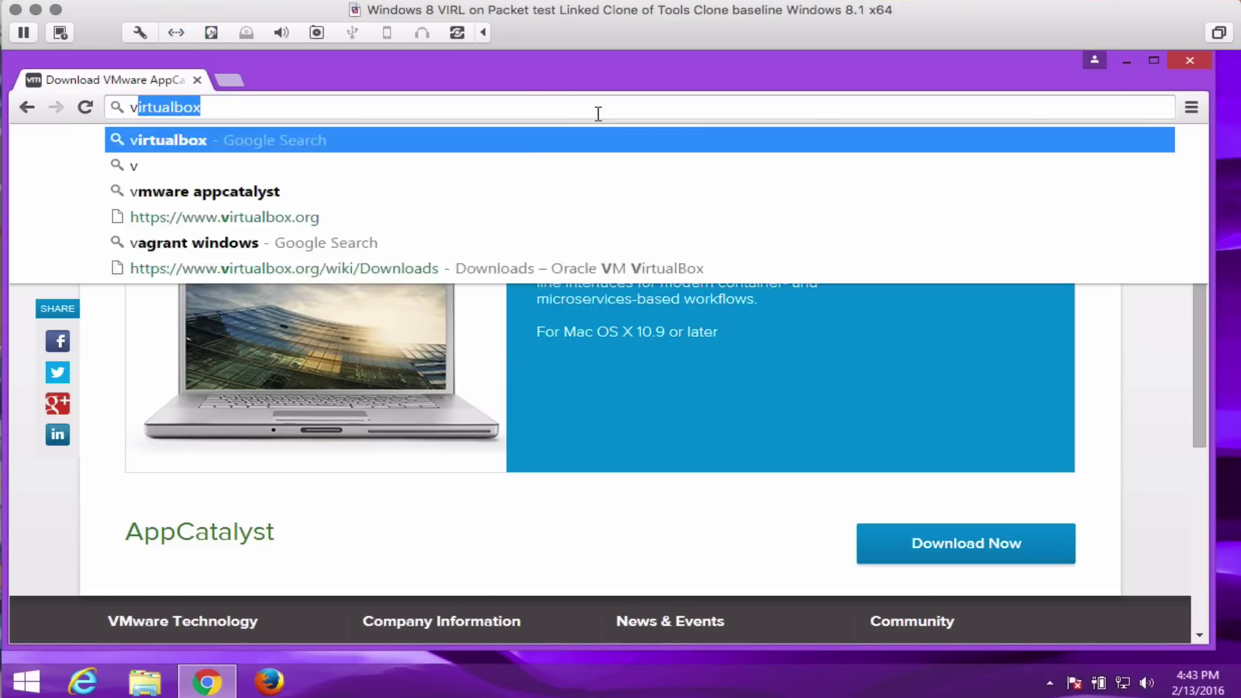
{"action": "type", "text": "rantup.com"}
{"action": "key", "text": "Return"}
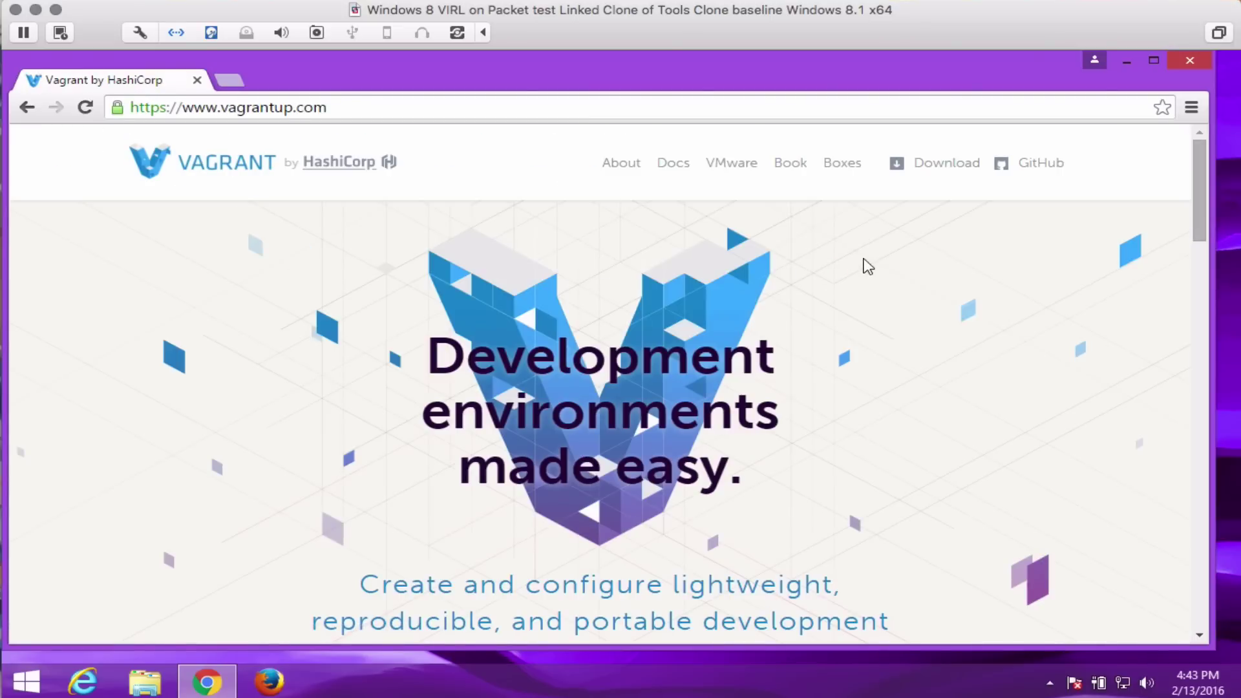
{"action": "left_click", "coordinate": [937, 168]}
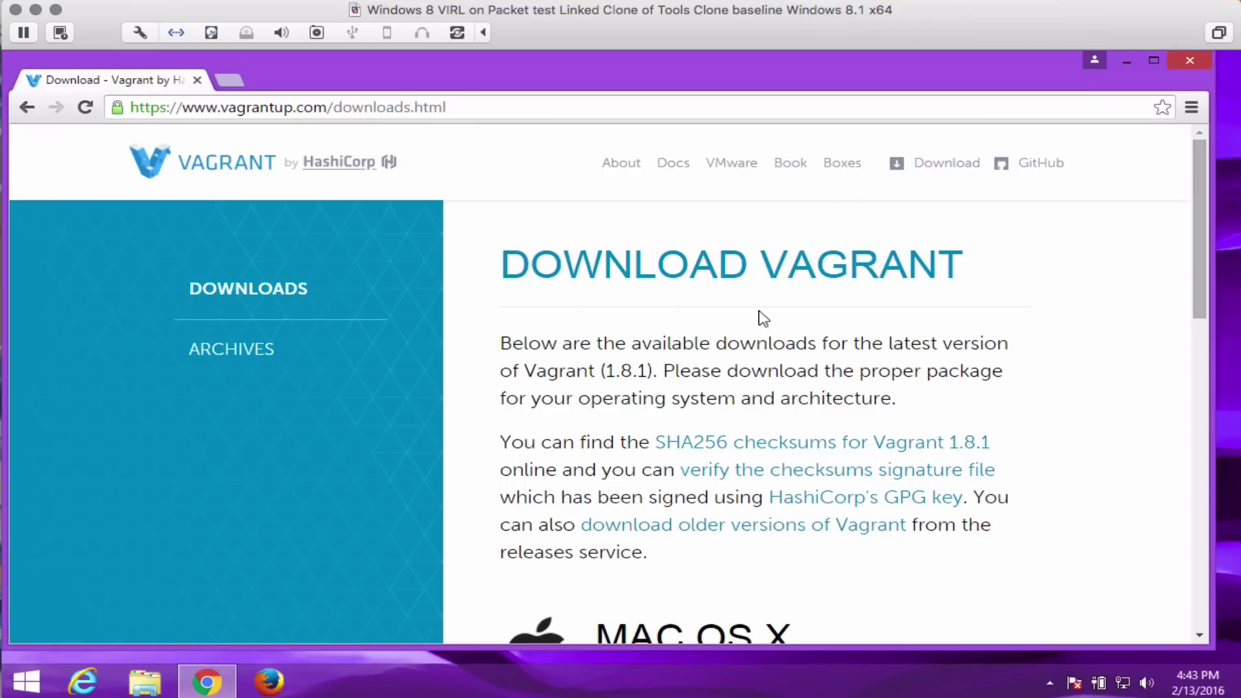
{"action": "left_click_drag", "start_coordinate": [1192, 231], "coordinate": [1200, 397]}
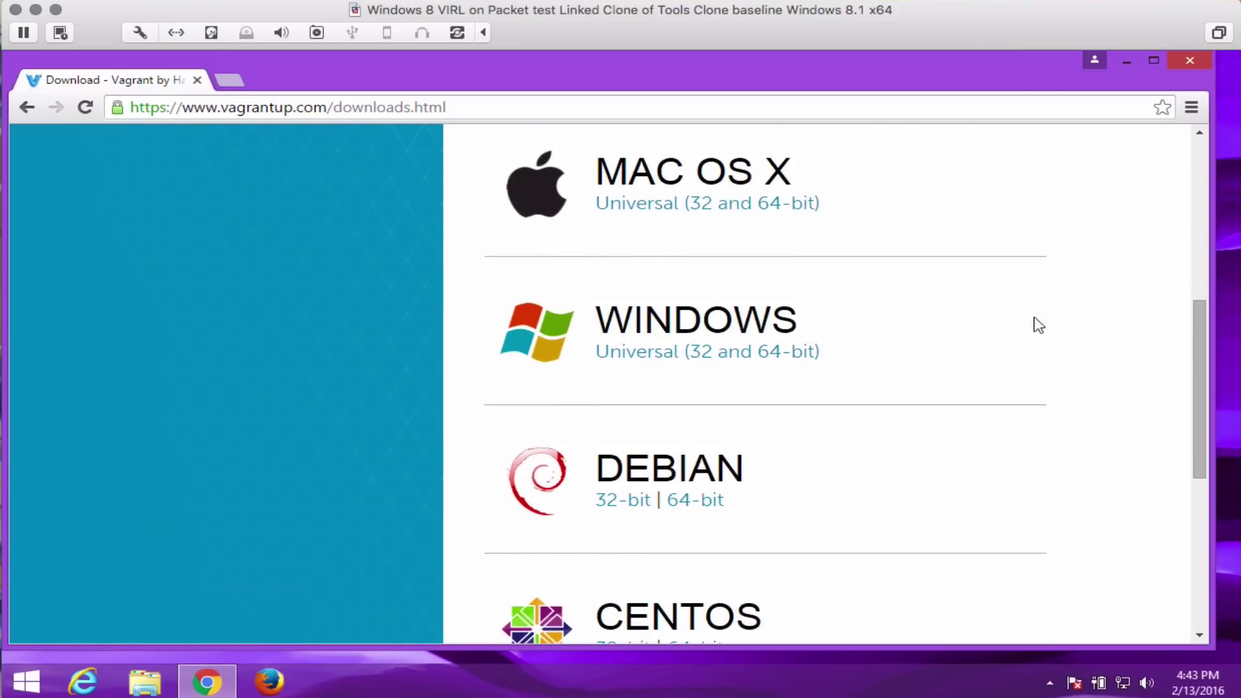
{"action": "left_click_drag", "start_coordinate": [1198, 336], "coordinate": [1197, 256]}
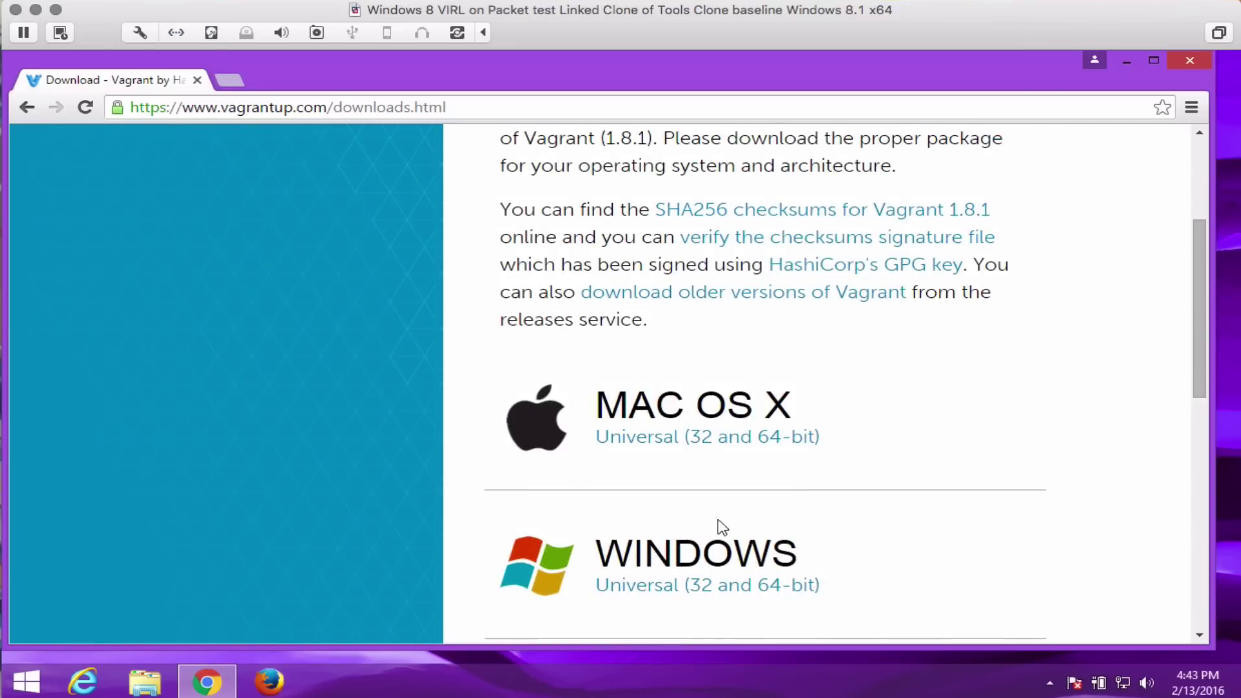
{"action": "left_click_drag", "start_coordinate": [1195, 324], "coordinate": [1196, 246]}
{"action": "left_click", "coordinate": [233, 345]}
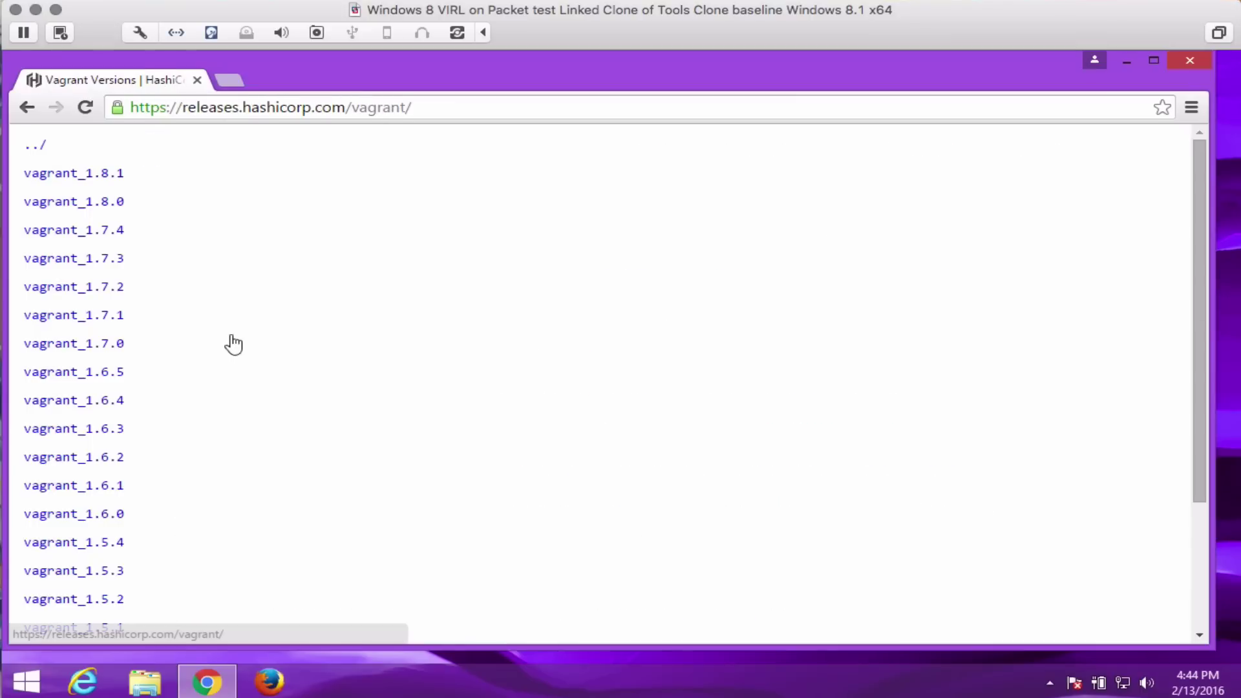
{"action": "left_click", "coordinate": [108, 234]}
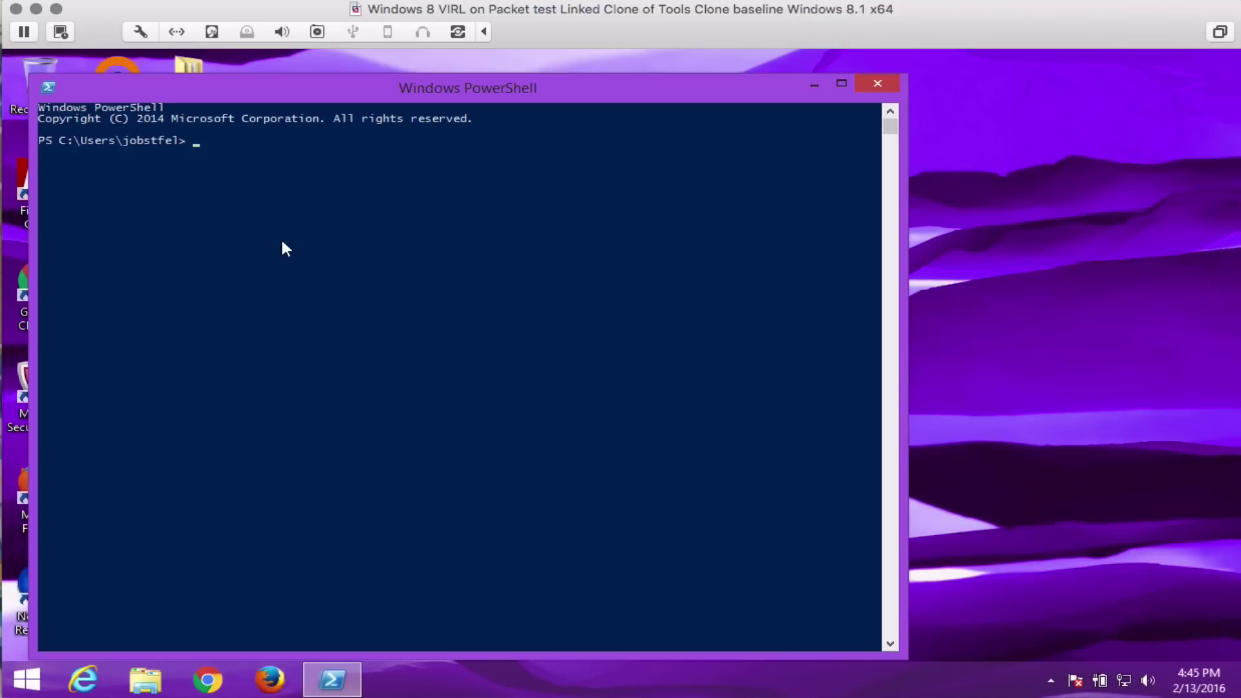
Install the Vagrant virtualbox plugin, discard a drafted vmware_appcatalyst install, and minimize PowerShell.
{"action": "left_click", "coordinate": [281, 242]}
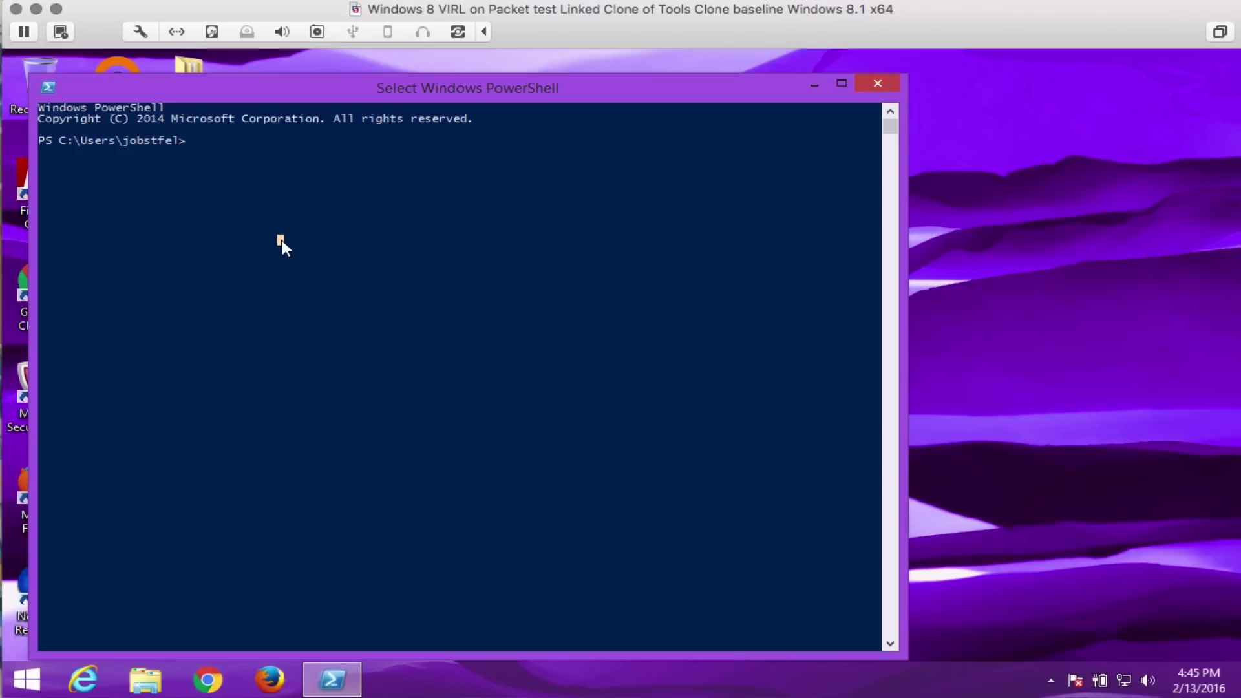
{"action": "type", "text": "vagr"}
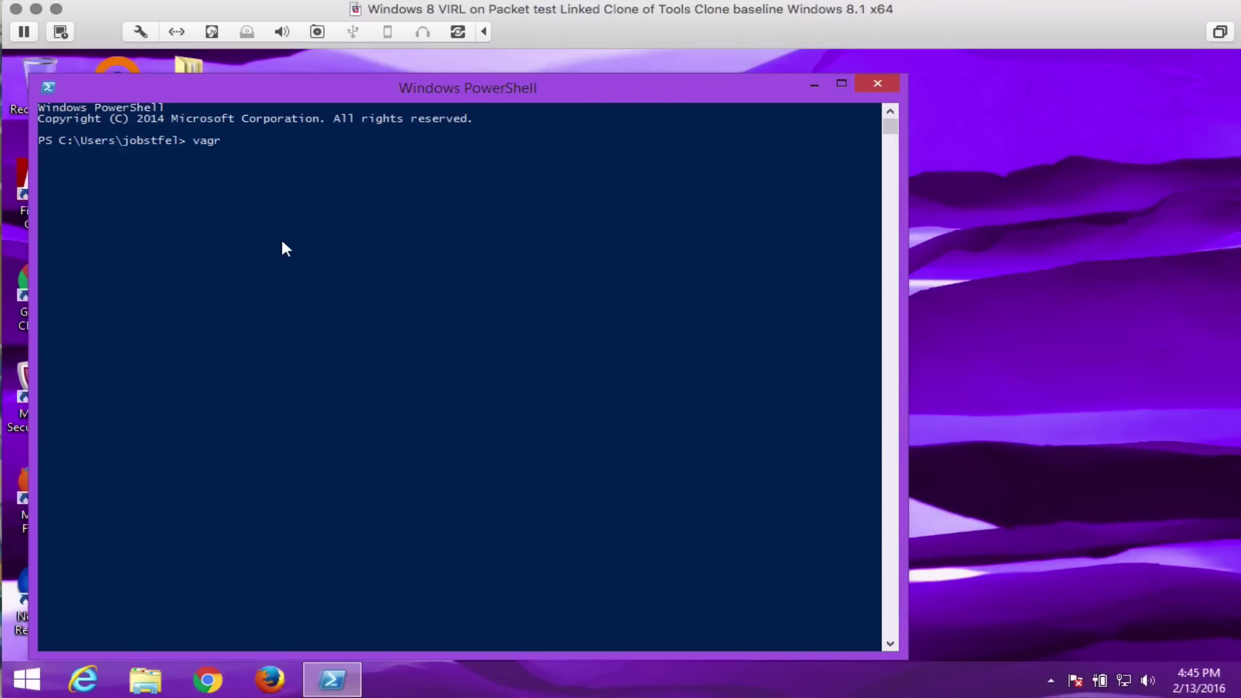
{"action": "type", "text": "ant plugin install virtualbox"}
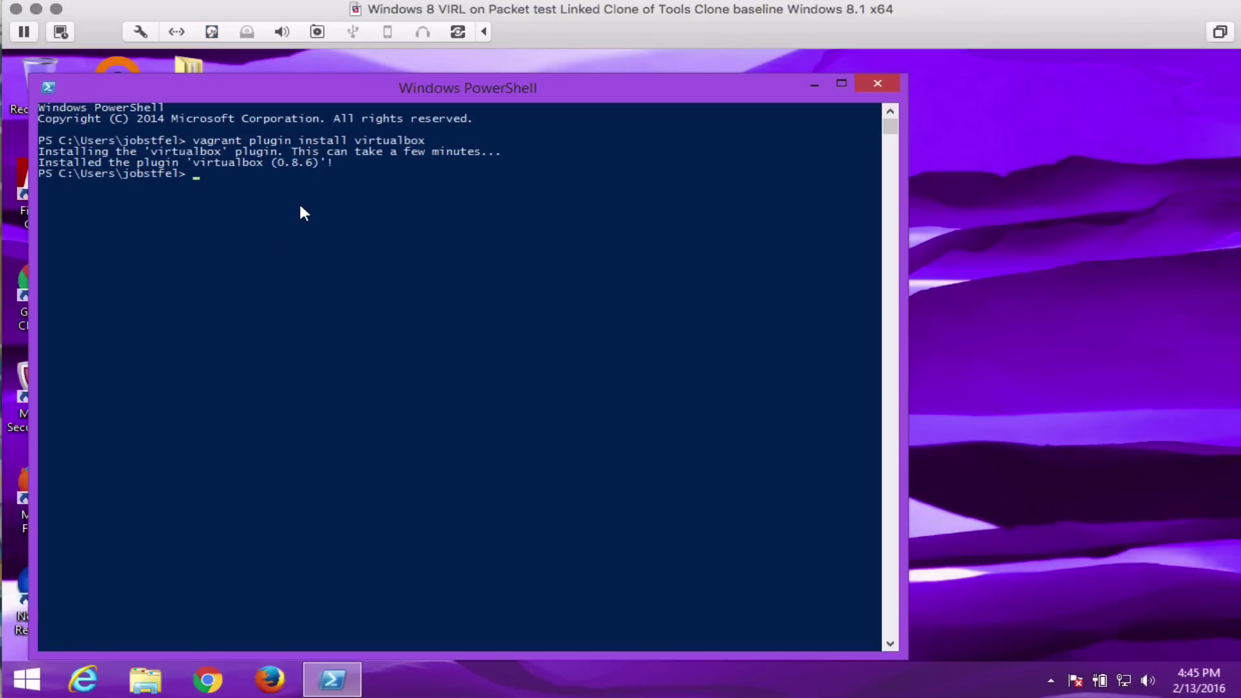
{"action": "key", "text": "Up"}
{"action": "key", "text": "BackSpace"}
{"action": "key", "text": "BackSpace"}
{"action": "key", "text": "BackSpace"}
{"action": "key", "text": "BackSpace"}
{"action": "key", "text": "BackSpace"}
{"action": "key", "text": "BackSpace"}
{"action": "key", "text": "BackSpace"}
{"action": "key", "text": "BackSpace"}
{"action": "key", "text": "BackSpace"}
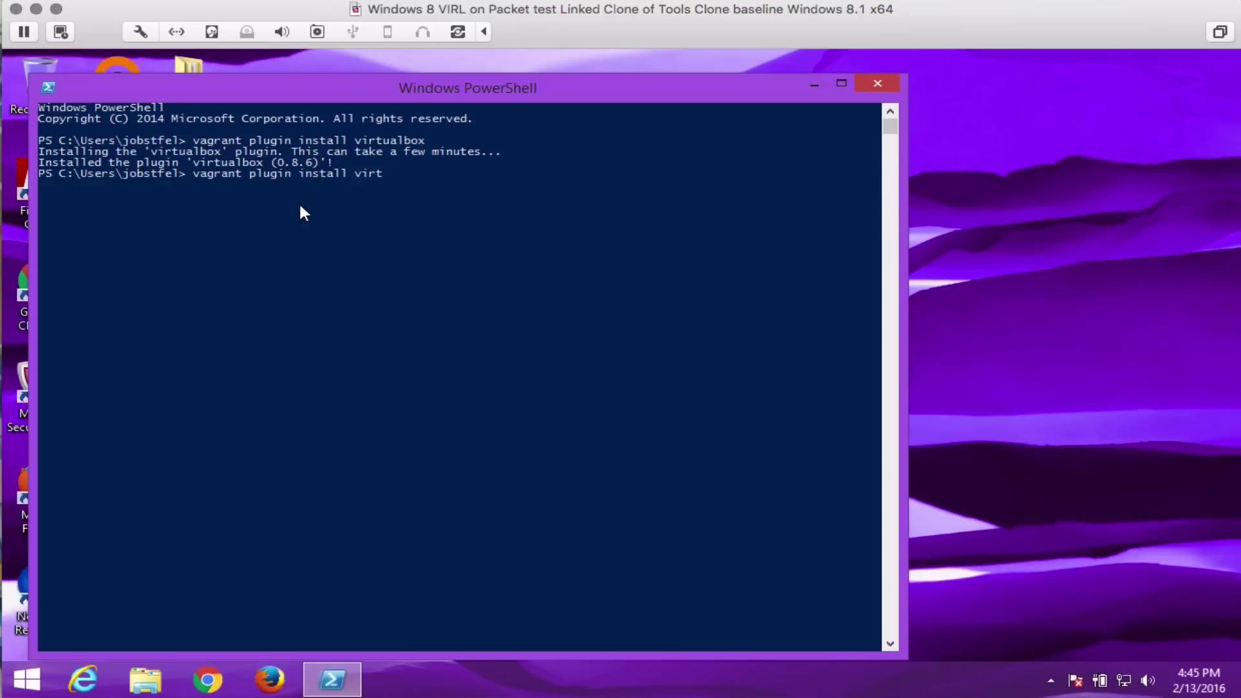
{"action": "key", "text": "BackSpace"}
{"action": "type", "text": "vmware_appcatalyst"}
{"action": "key", "text": "BackSpace"}
{"action": "key", "text": "BackSpace"}
{"action": "key", "text": "BackSpace"}
{"action": "key", "text": "BackSpace"}
{"action": "key", "text": "BackSpace"}
{"action": "key", "text": "BackSpace"}
{"action": "key", "text": "BackSpace"}
{"action": "key", "text": "BackSpace"}
{"action": "key", "text": "BackSpace"}
{"action": "key", "text": "BackSpace"}
{"action": "key", "text": "BackSpace"}
{"action": "key", "text": "BackSpace"}
{"action": "key", "text": "BackSpace"}
{"action": "key", "text": "BackSpace"}
{"action": "key", "text": "BackSpace"}
{"action": "key", "text": "BackSpace"}
{"action": "key", "text": "BackSpace"}
{"action": "key", "text": "BackSpace"}
{"action": "key", "text": "BackSpace"}
{"action": "key", "text": "BackSpace"}
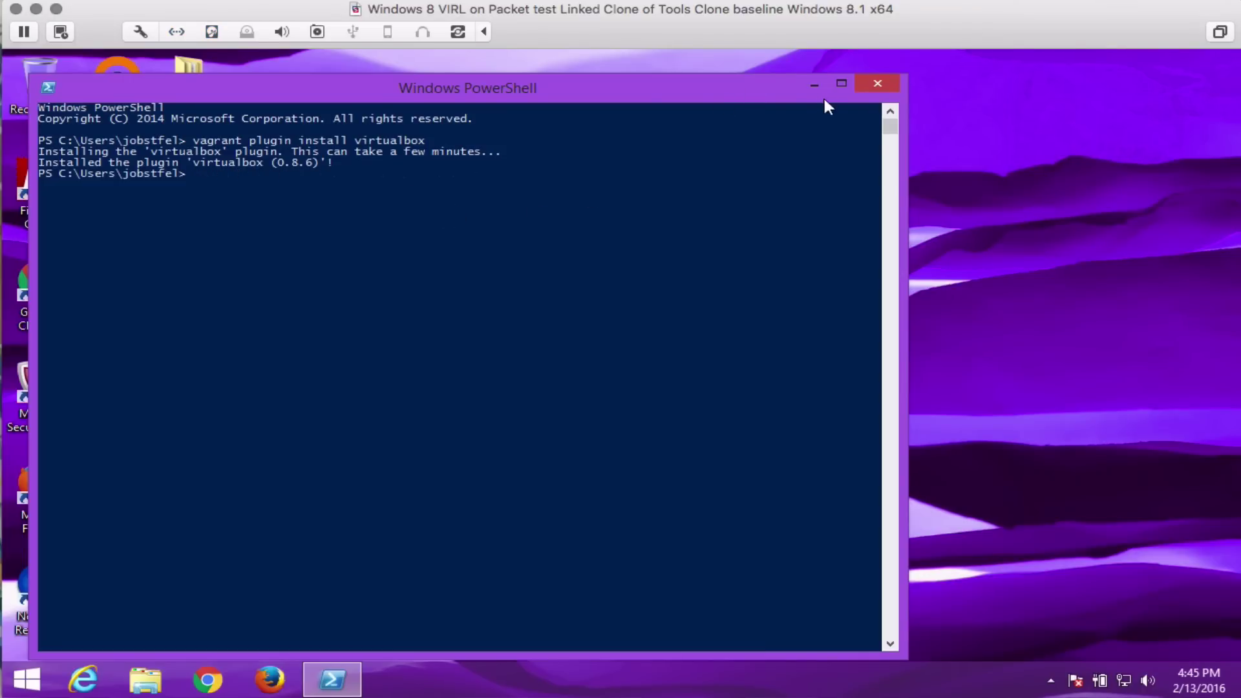
{"action": "left_click", "coordinate": [813, 84]}
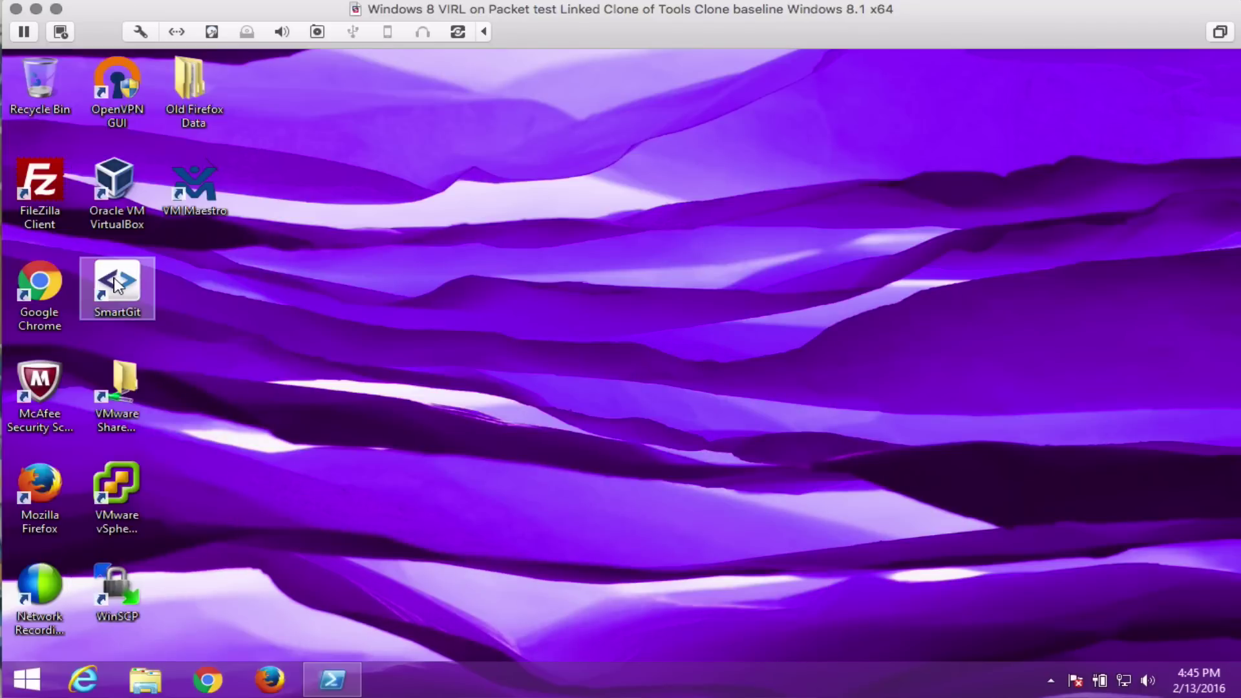
Launch SmartGit and clone virl_boxcutter from GitHub into Documents with default options.
{"action": "double_click", "coordinate": [115, 285]}
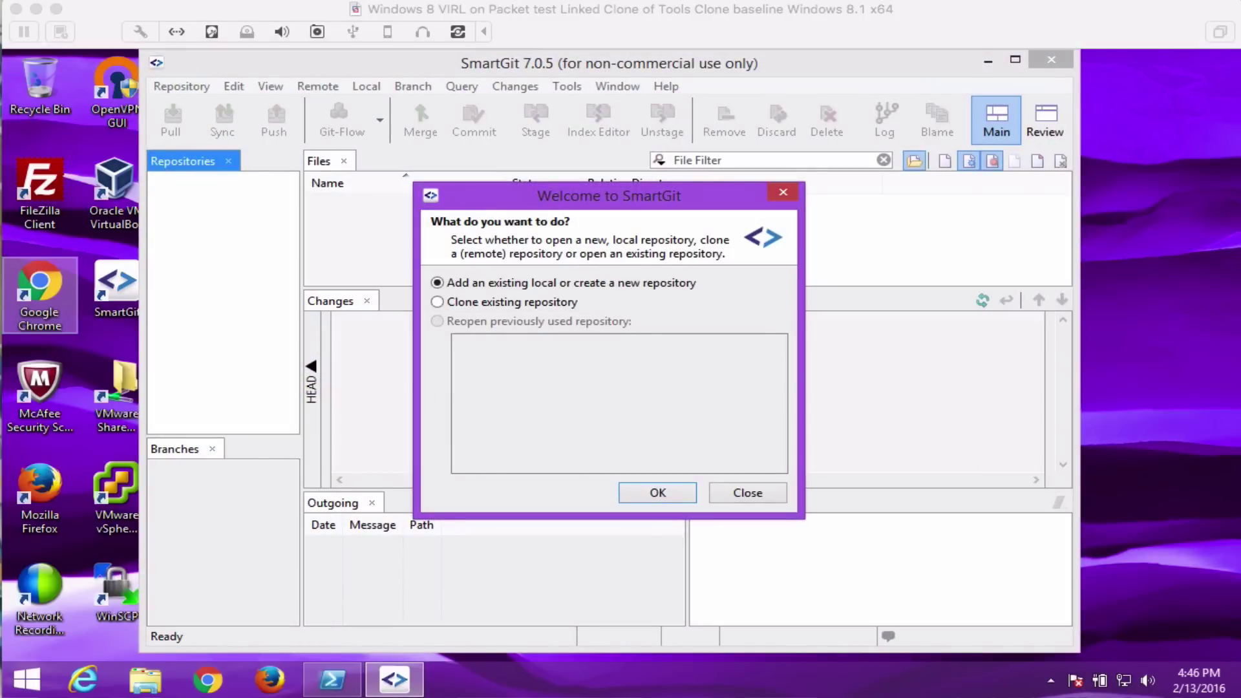
{"action": "left_click", "coordinate": [444, 303]}
{"action": "left_click", "coordinate": [656, 493]}
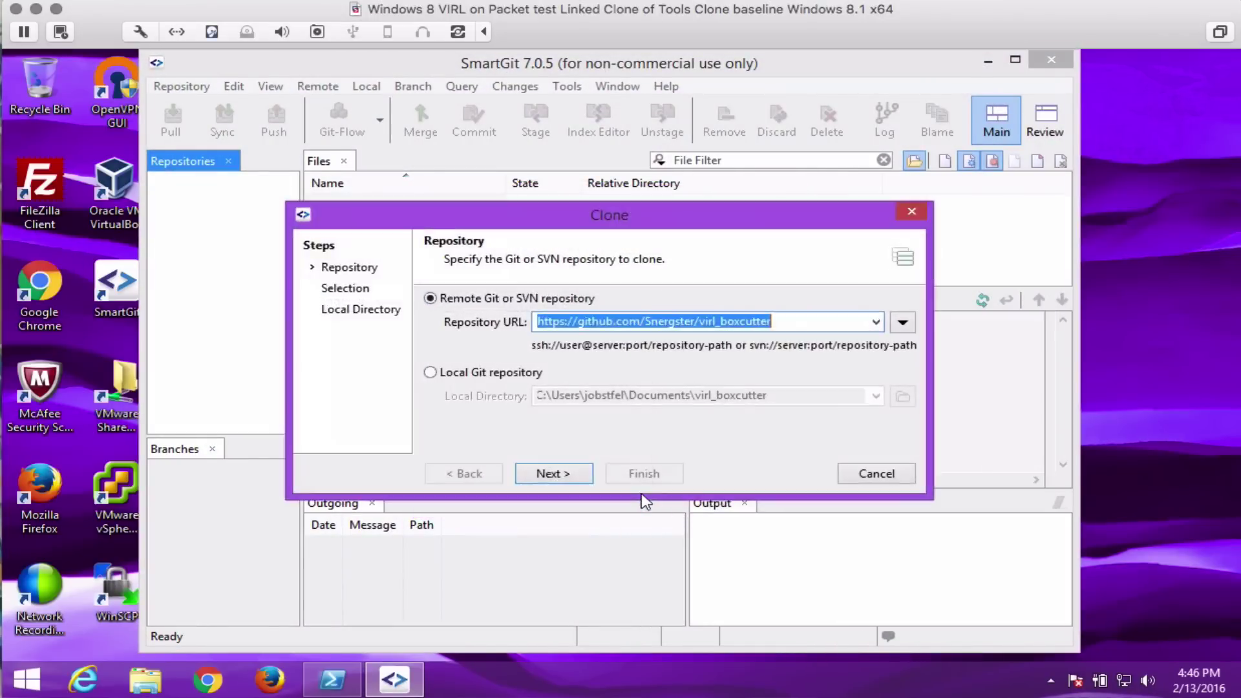
{"action": "left_click", "coordinate": [559, 472]}
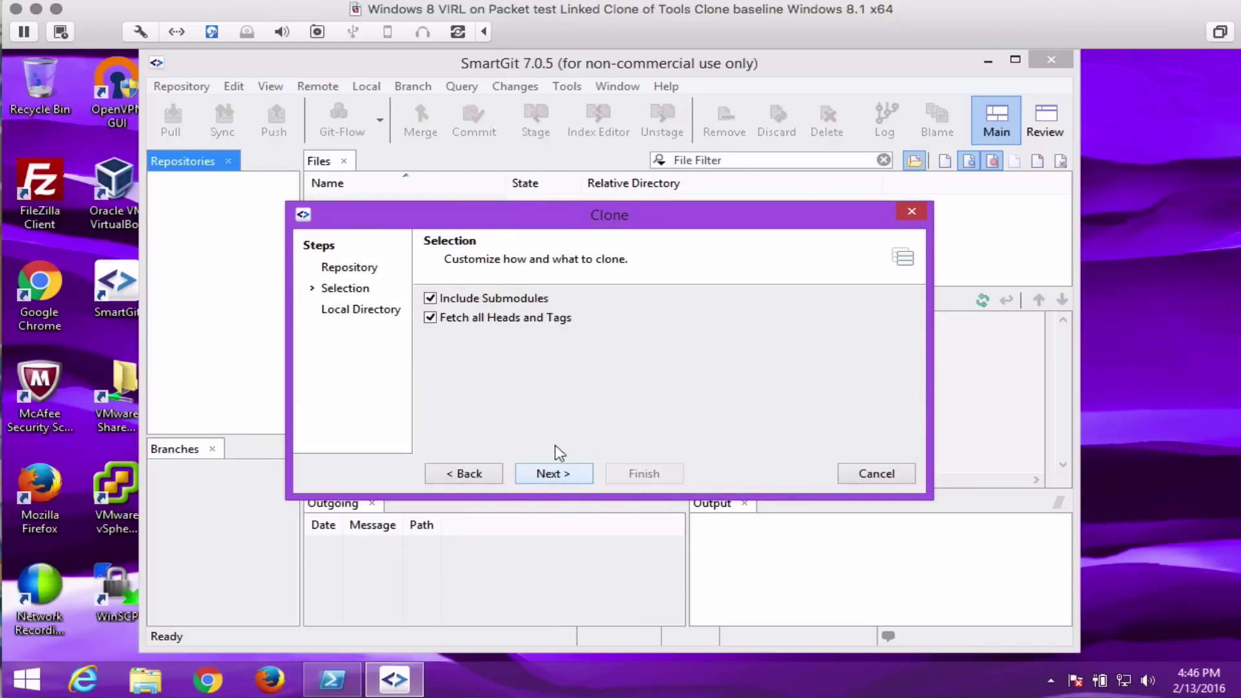
{"action": "left_click", "coordinate": [549, 473]}
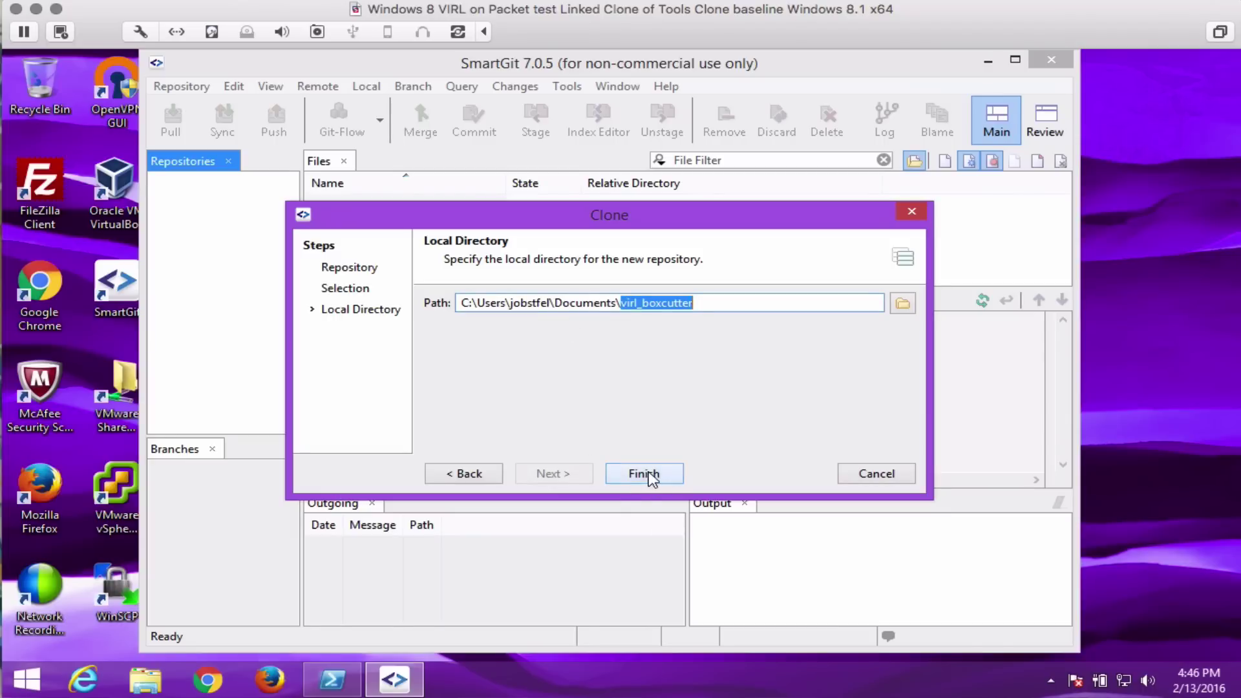
{"action": "left_click", "coordinate": [642, 475]}
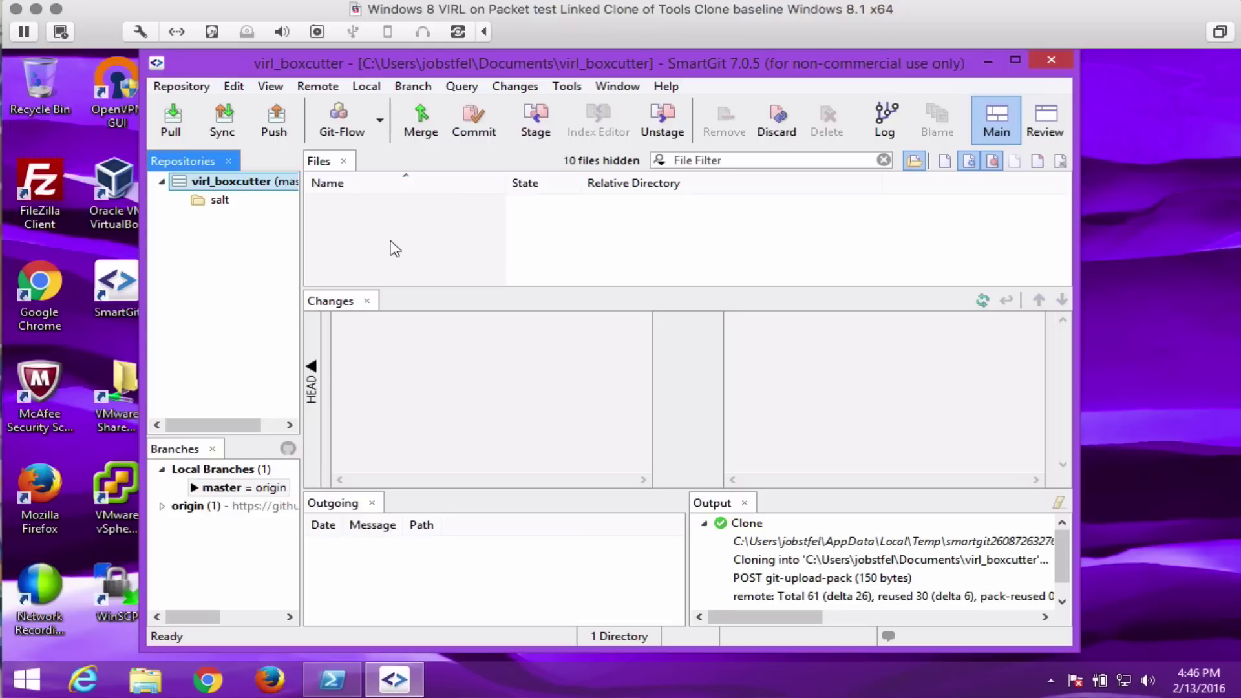
Close SmartGit and open the Documents folder in File Explorer.
{"action": "left_click", "coordinate": [1051, 61]}
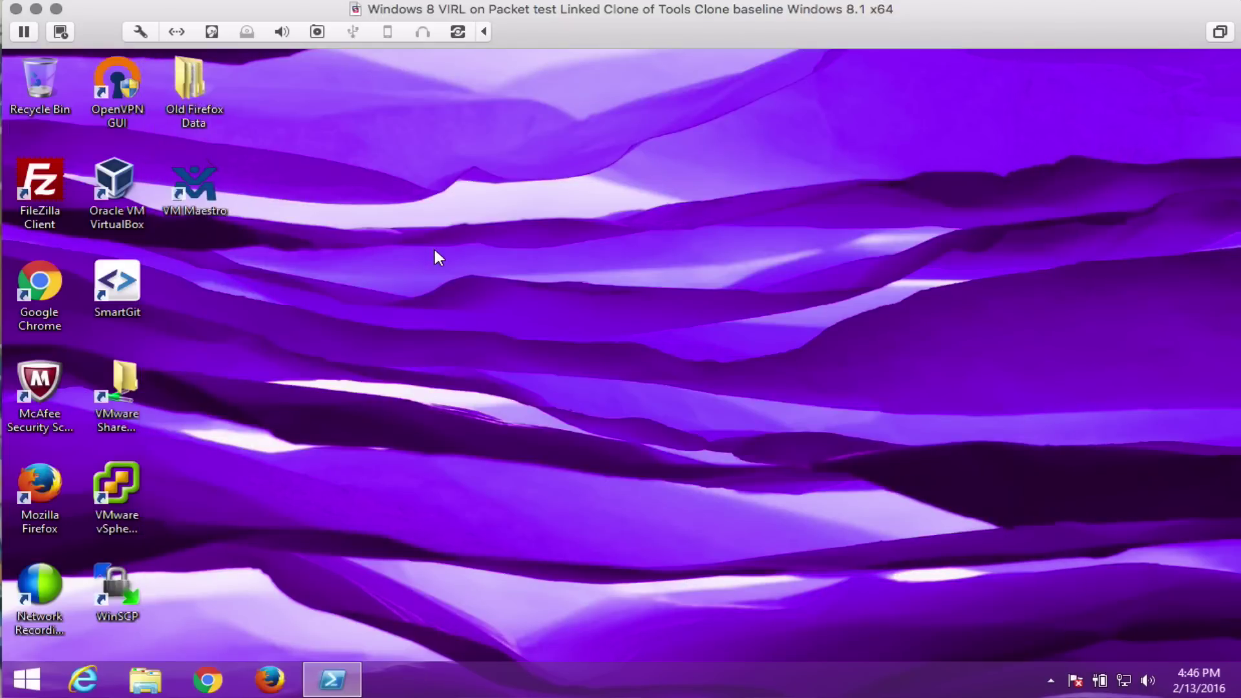
{"action": "left_click", "coordinate": [145, 678]}
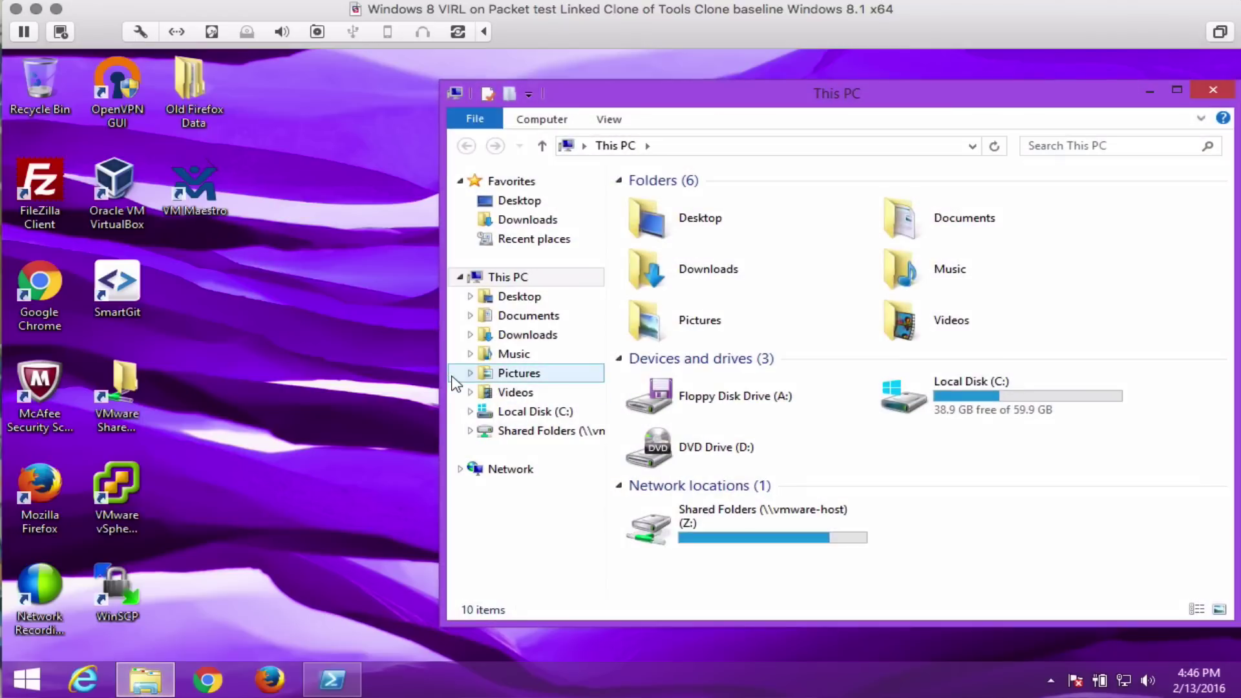
{"action": "left_click", "coordinate": [543, 314]}
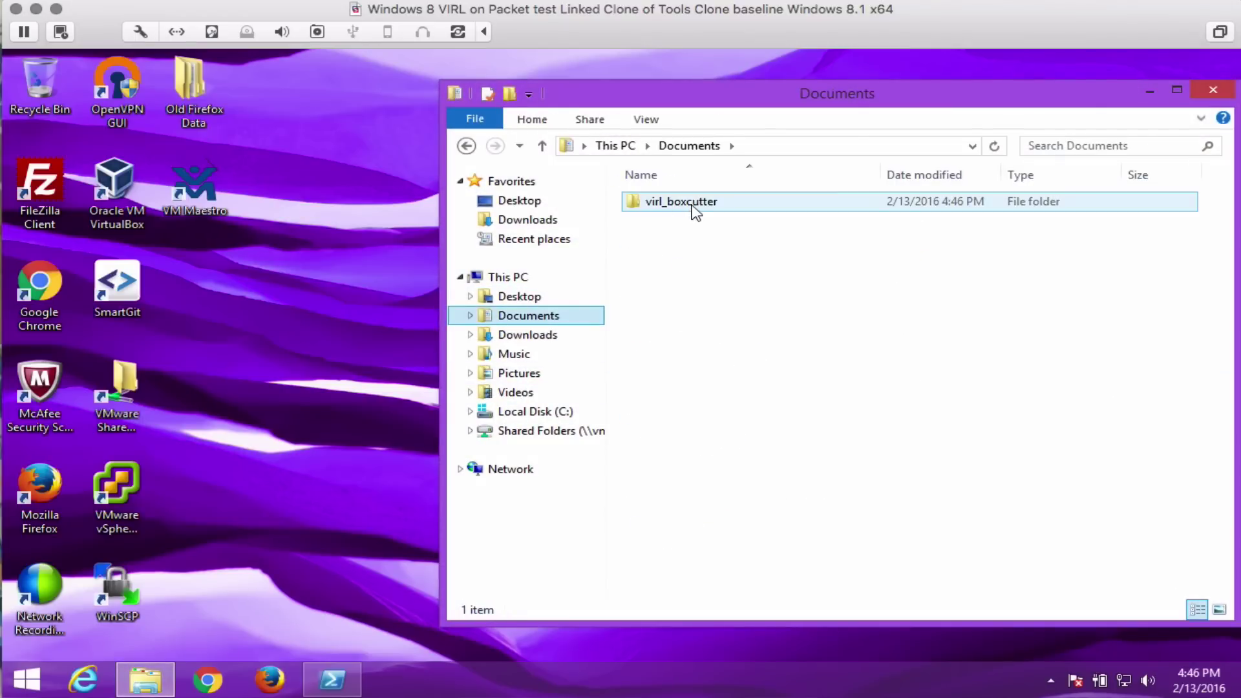
In PowerShell, change into Documents and list its contents with dir.
{"action": "left_click", "coordinate": [332, 678]}
{"action": "left_click", "coordinate": [308, 308]}
{"action": "type", "text": "cd Do"}
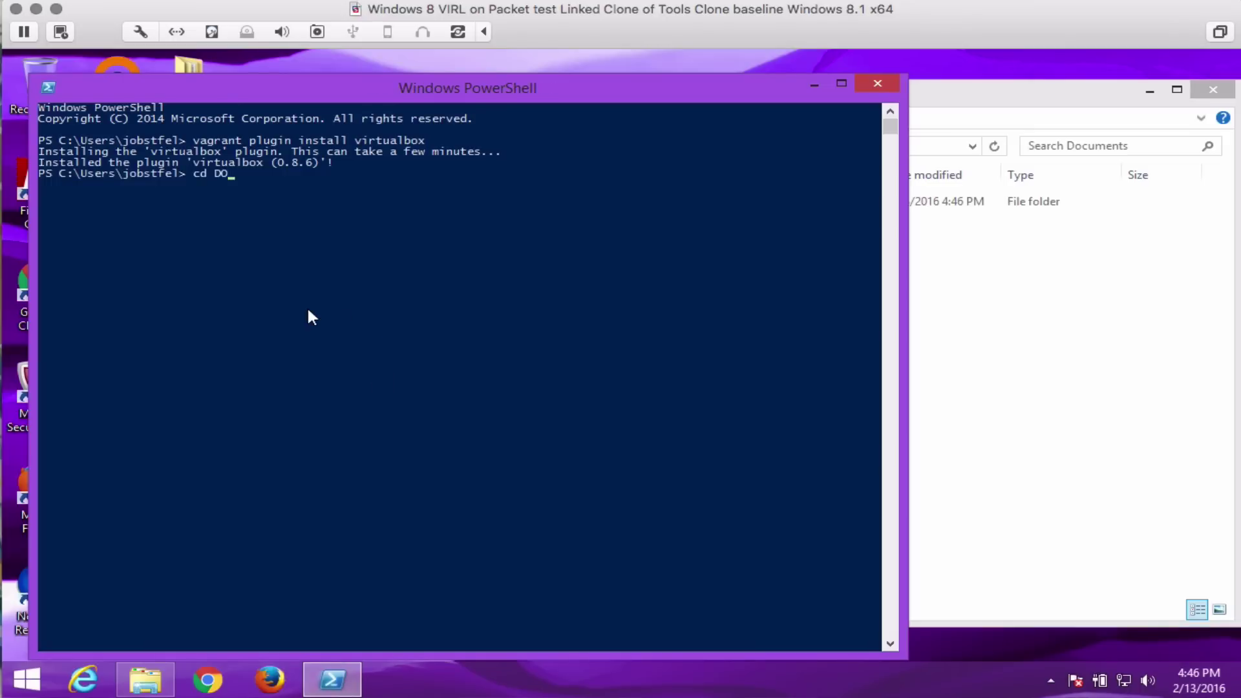
{"action": "key", "text": "Tab"}
{"action": "key", "text": "Return"}
{"action": "type", "text": "cd"}
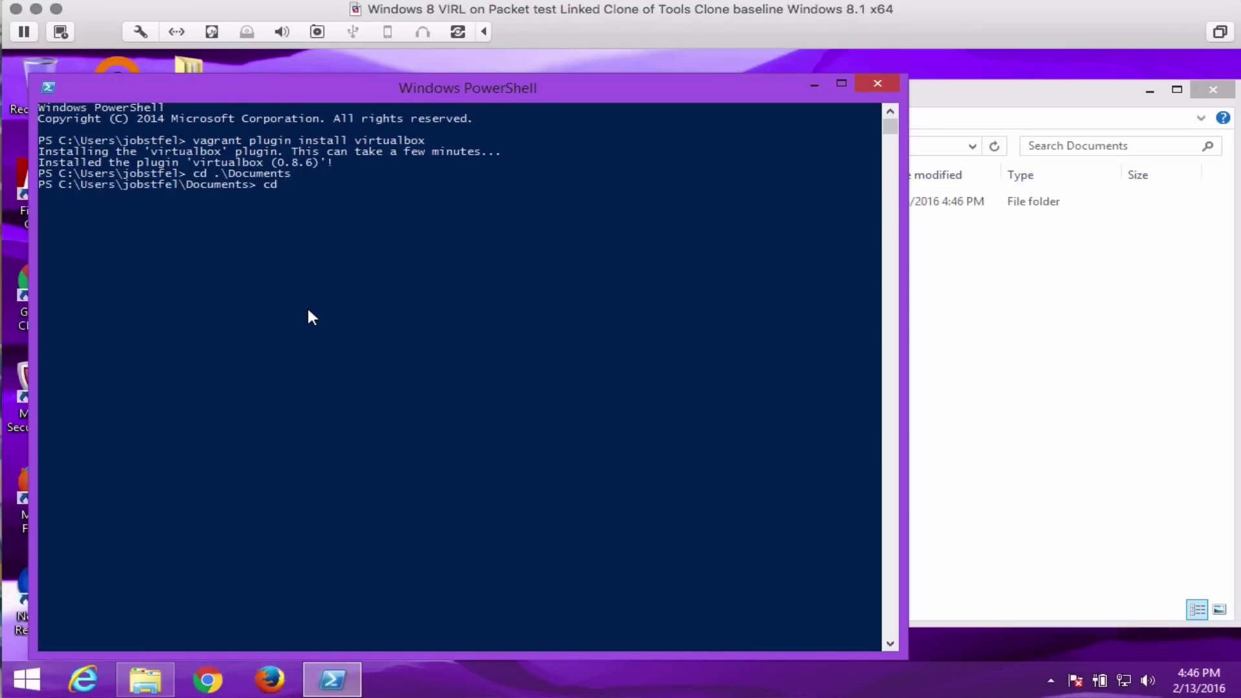
{"action": "key", "text": "BackSpace"}
{"action": "key", "text": "BackSpace"}
{"action": "type", "text": "dir"}
{"action": "key", "text": "Return"}
Change into virl_boxcutter, then into salt, listing each folder with dir.
{"action": "type", "text": "cd v"}
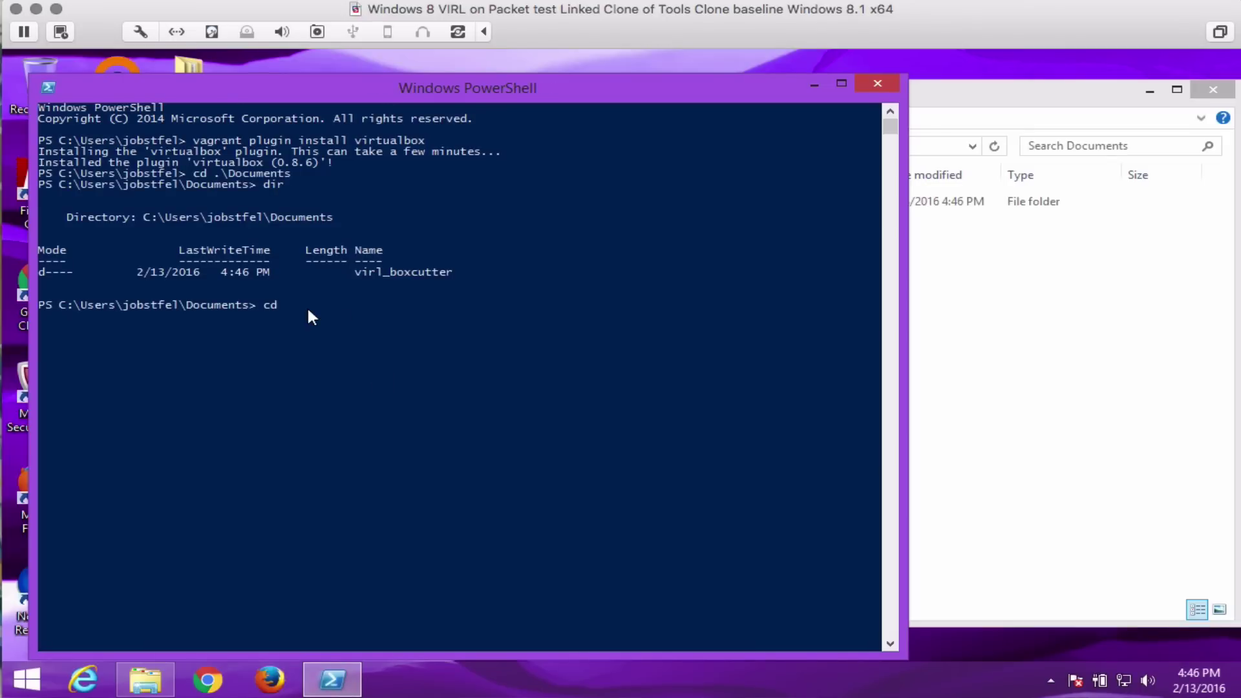
{"action": "key", "text": "Tab"}
{"action": "key", "text": "Return"}
{"action": "type", "text": "dir"}
{"action": "key", "text": "Return"}
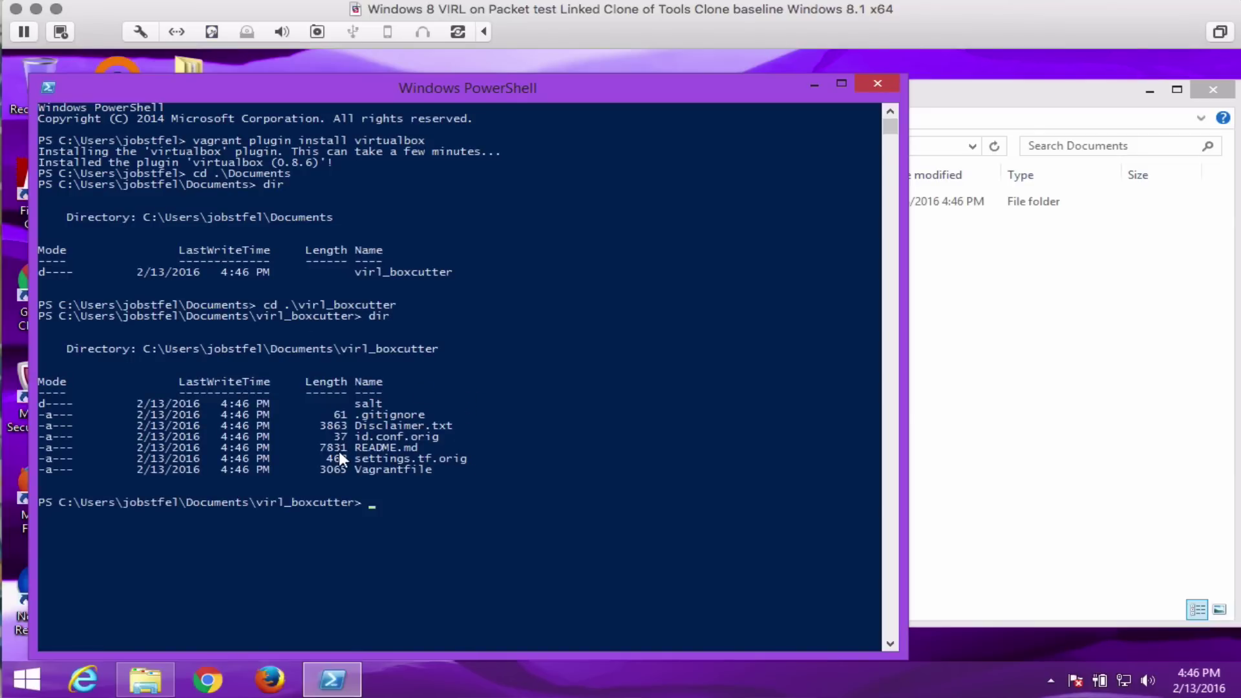
{"action": "type", "text": "cd .\\salt"}
{"action": "key", "text": "Return"}
{"action": "type", "text": "dir"}
{"action": "key", "text": "Return"}
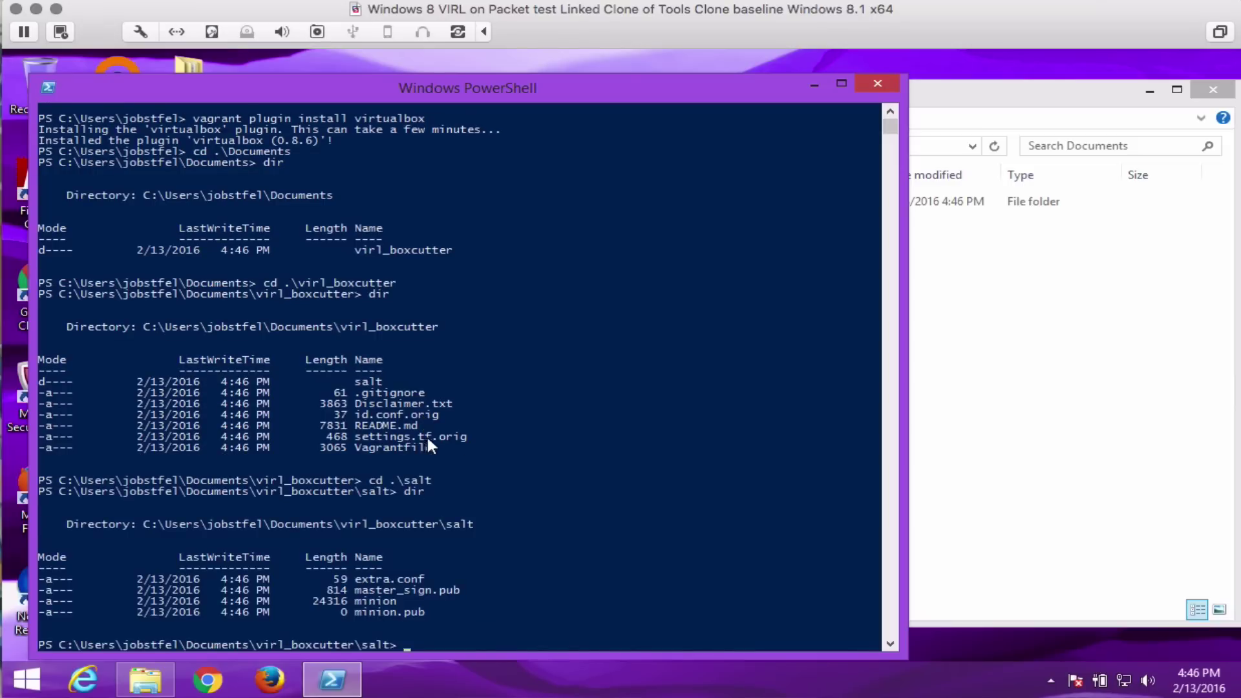
Launch Notepad from the Run prompt and paste in the RSA private key.
{"action": "right_click", "coordinate": [28, 678]}
{"action": "left_click", "coordinate": [71, 611]}
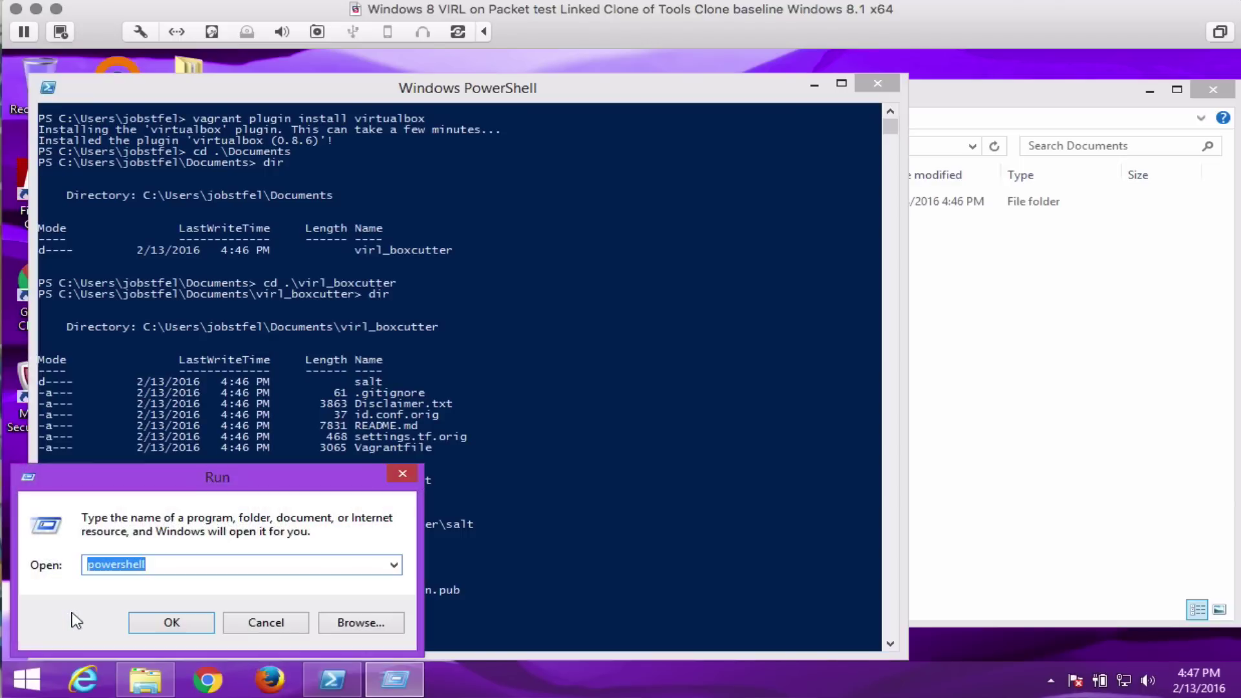
{"action": "type", "text": "notepad"}
{"action": "key", "text": "Return"}
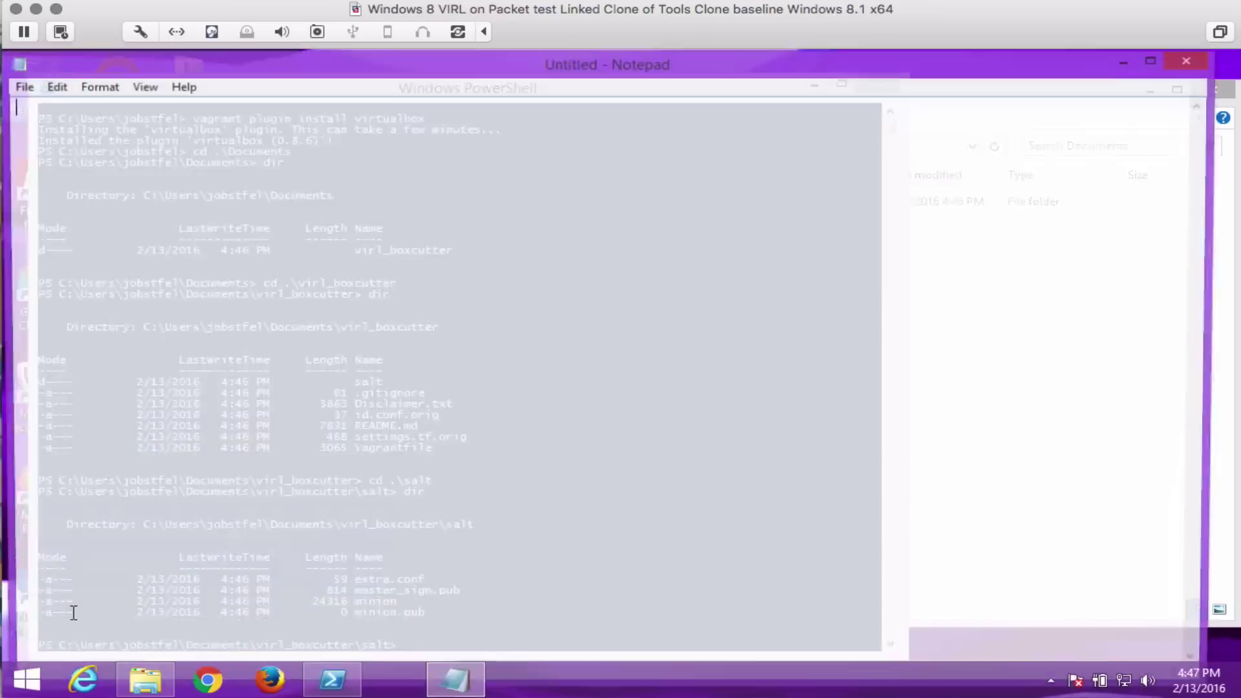
{"action": "key", "text": "ctrl+v"}
{"action": "scroll", "coordinate": [299, 315], "scroll_direction": "up", "scroll_amount": 3}
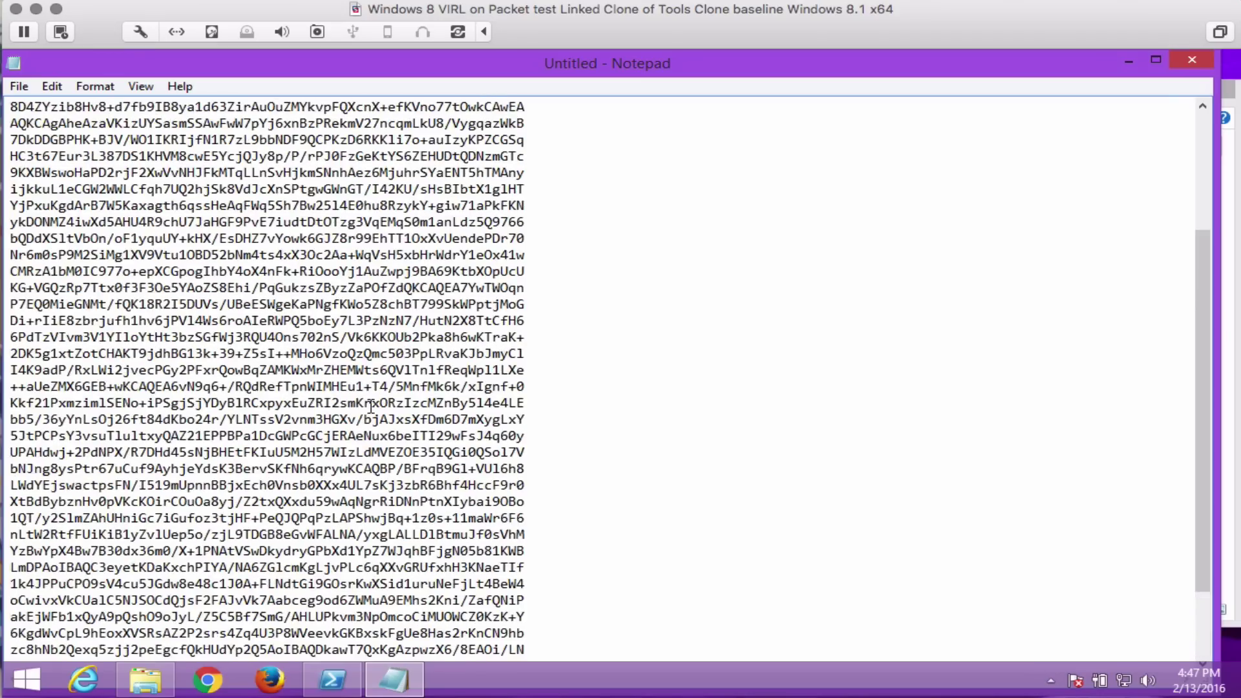
{"action": "scroll", "coordinate": [299, 315], "scroll_direction": "up", "scroll_amount": 4}
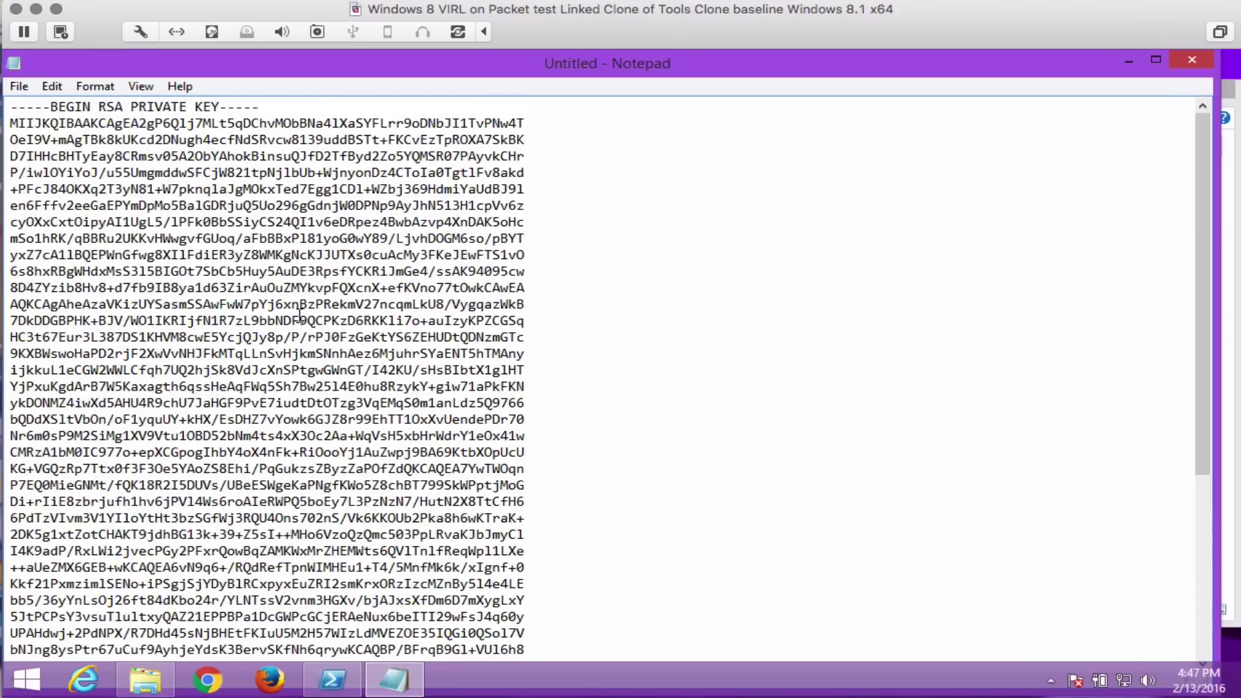
Save the key as minion.pem with All Files type in virl_boxcutter\salt.
{"action": "left_click", "coordinate": [19, 86]}
{"action": "left_click", "coordinate": [59, 169]}
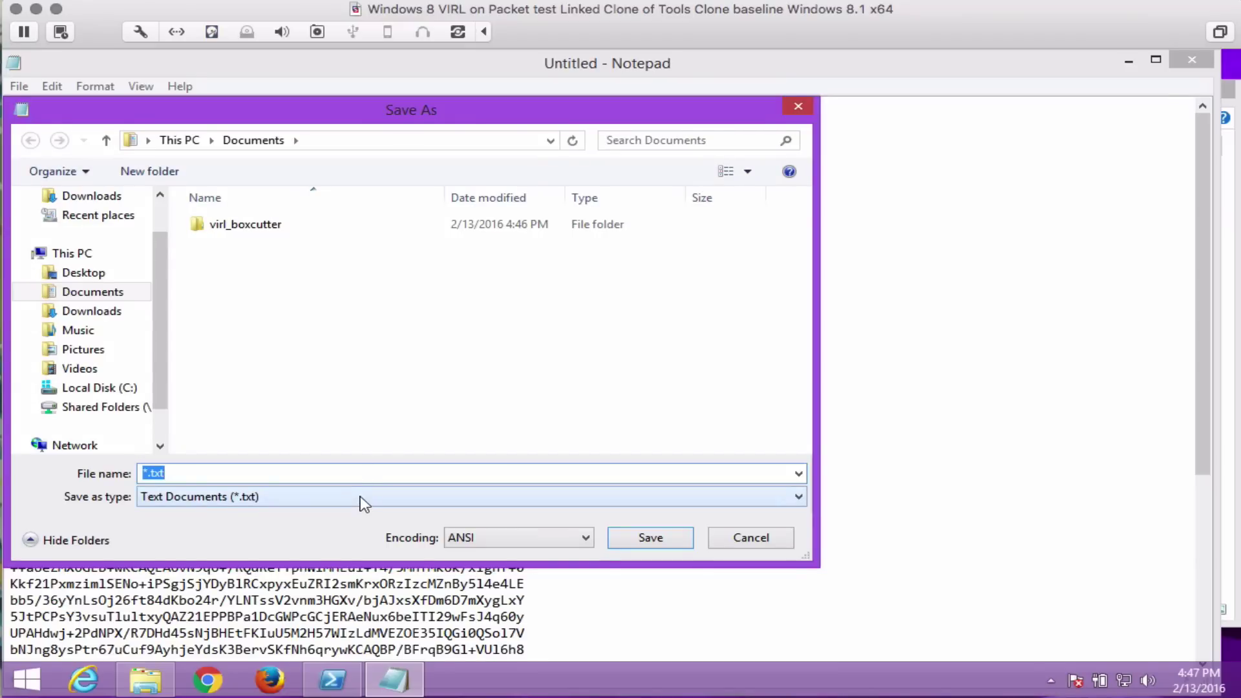
{"action": "left_click", "coordinate": [360, 496]}
{"action": "left_click", "coordinate": [336, 526]}
{"action": "left_click", "coordinate": [244, 226]}
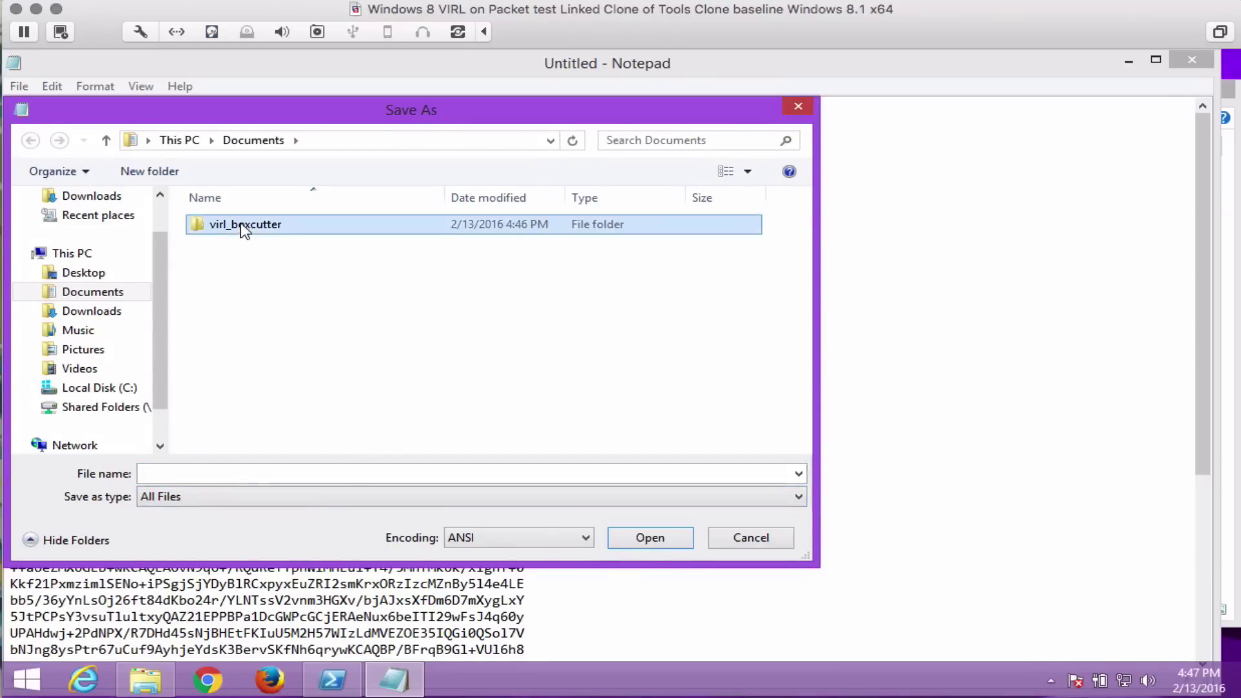
{"action": "double_click", "coordinate": [244, 226]}
{"action": "double_click", "coordinate": [236, 224]}
{"action": "left_click", "coordinate": [204, 473]}
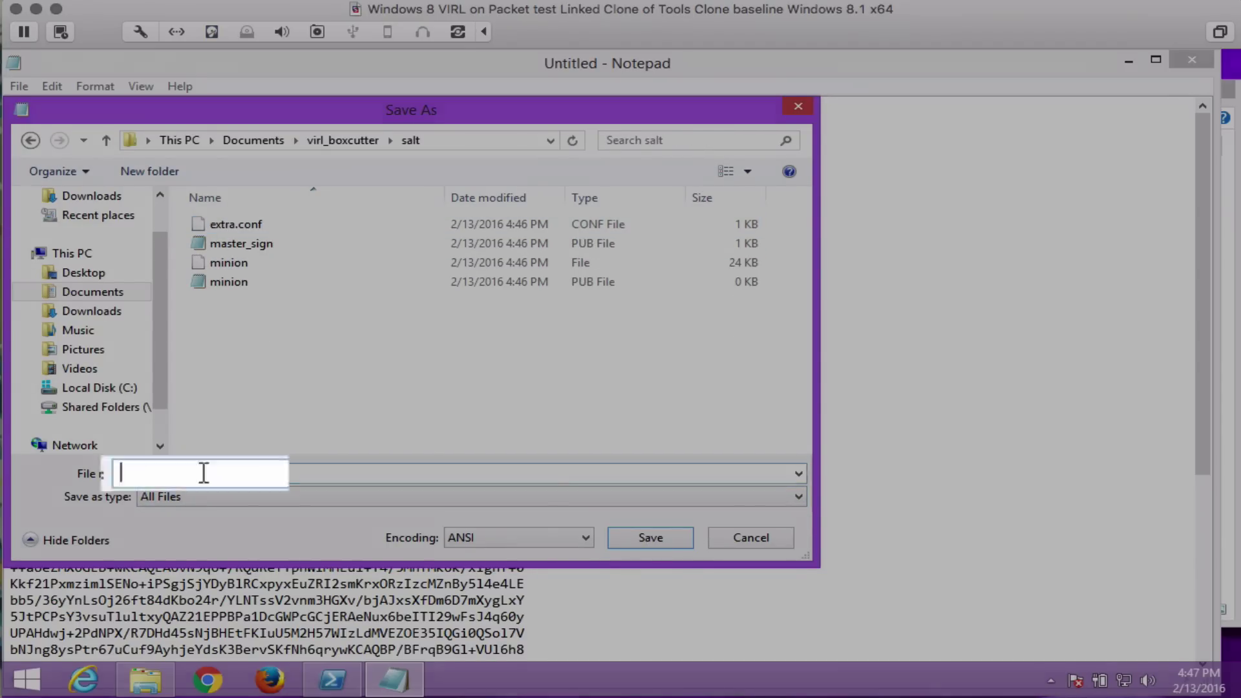
{"action": "type", "text": "minion.p"}
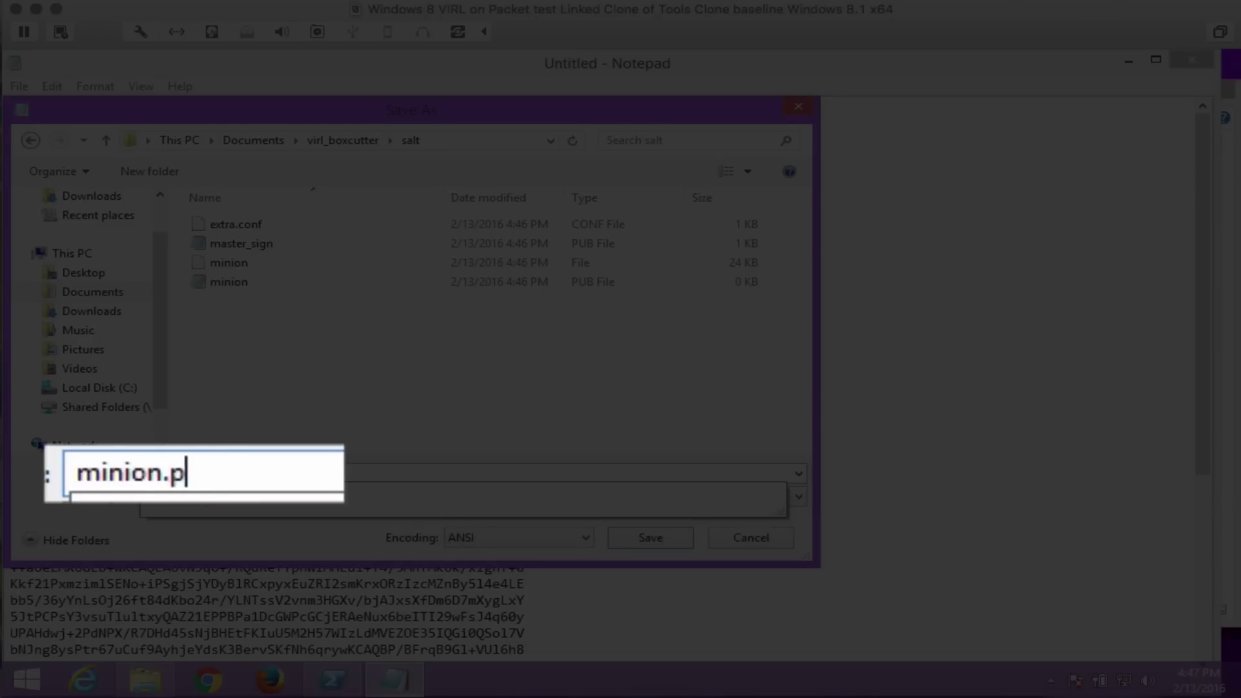
{"action": "type", "text": "em"}
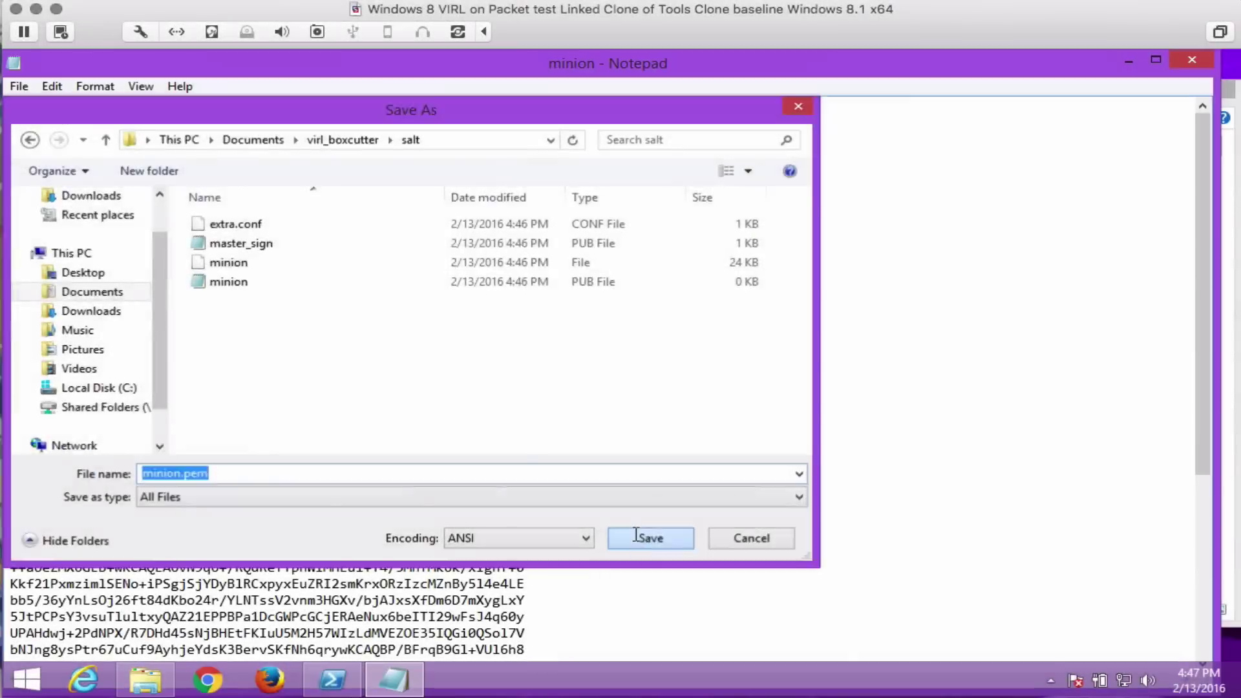
{"action": "left_click", "coordinate": [635, 536]}
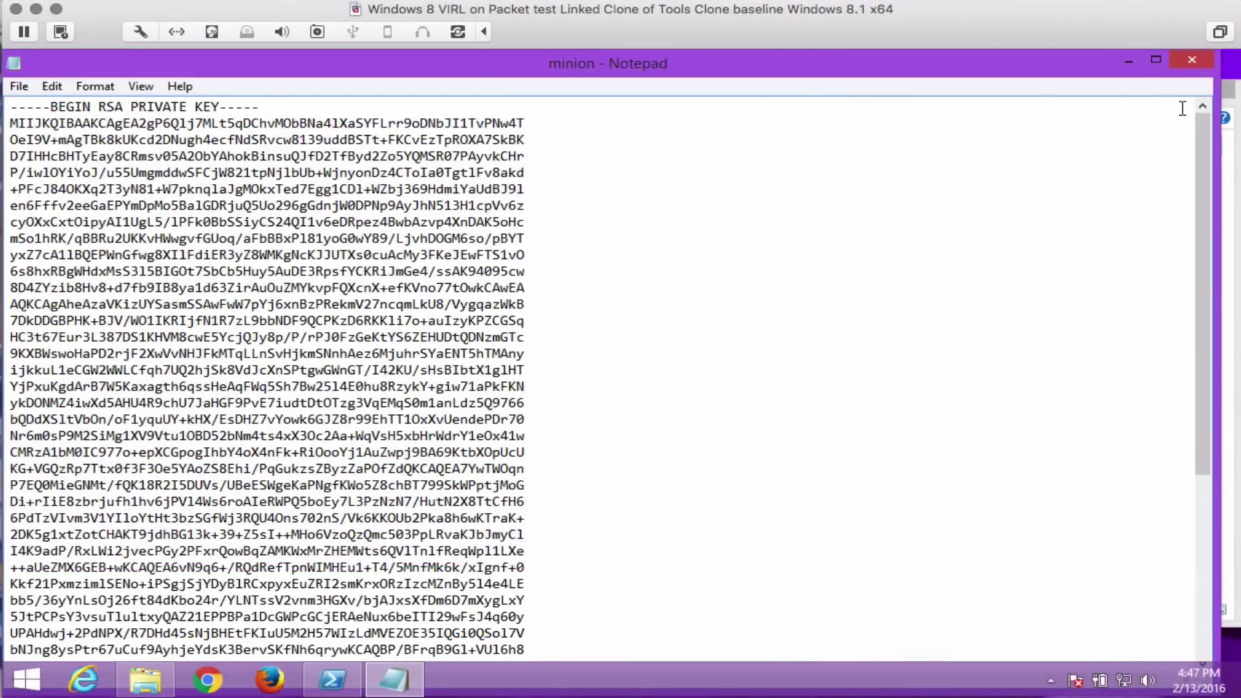
Close Notepad, list salt to confirm minion.pem, then move up and list virl_boxcutter.
{"action": "left_click", "coordinate": [1191, 60]}
{"action": "left_click", "coordinate": [374, 382]}
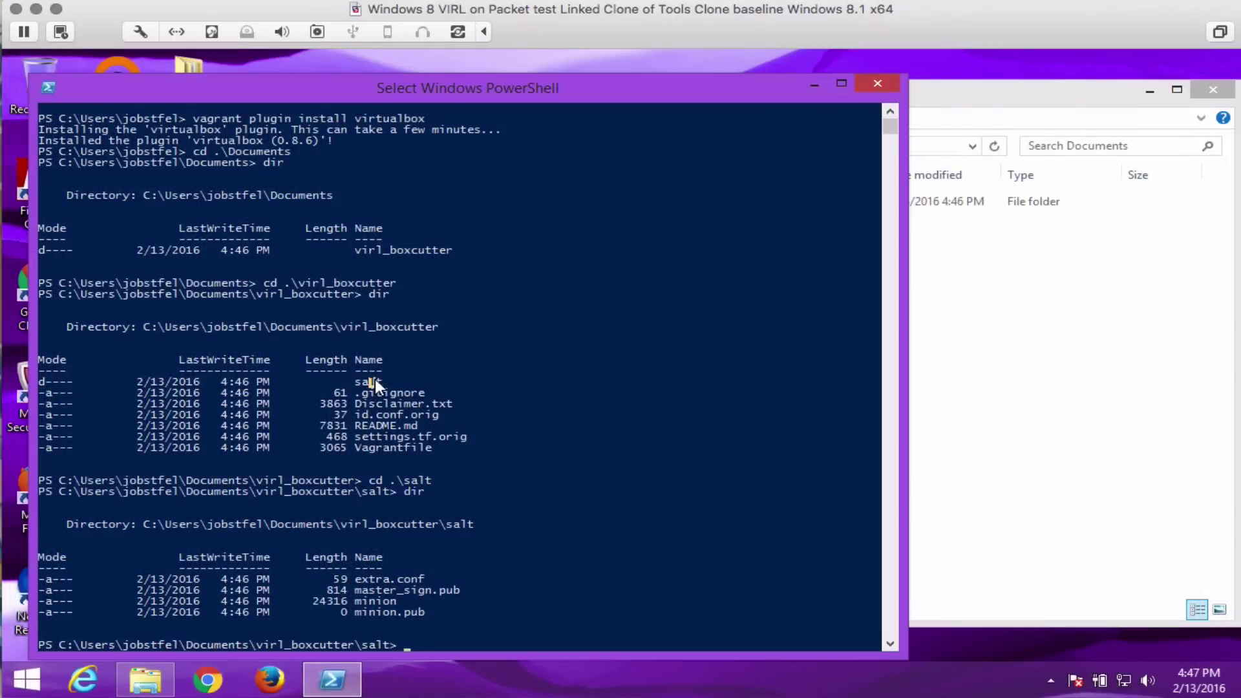
{"action": "key", "text": "Escape"}
{"action": "type", "text": "dir"}
{"action": "key", "text": "Return"}
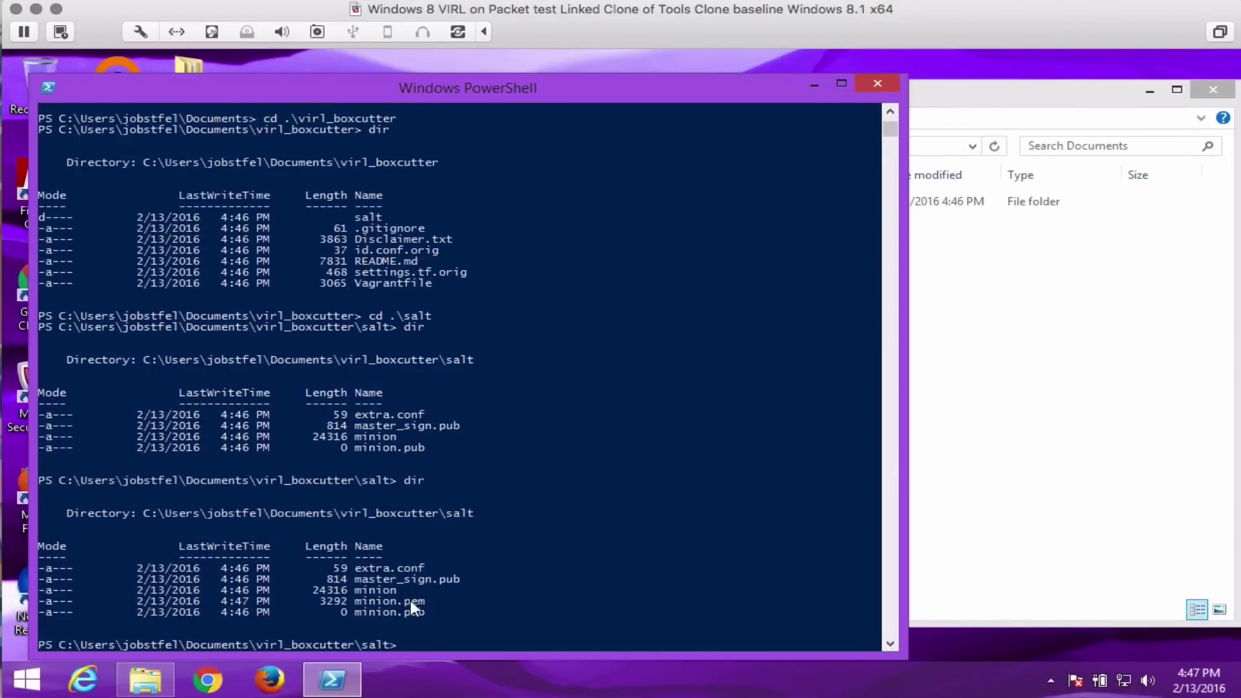
{"action": "type", "text": "cd .."}
{"action": "key", "text": "Return"}
{"action": "type", "text": "dir"}
{"action": "key", "text": "Return"}
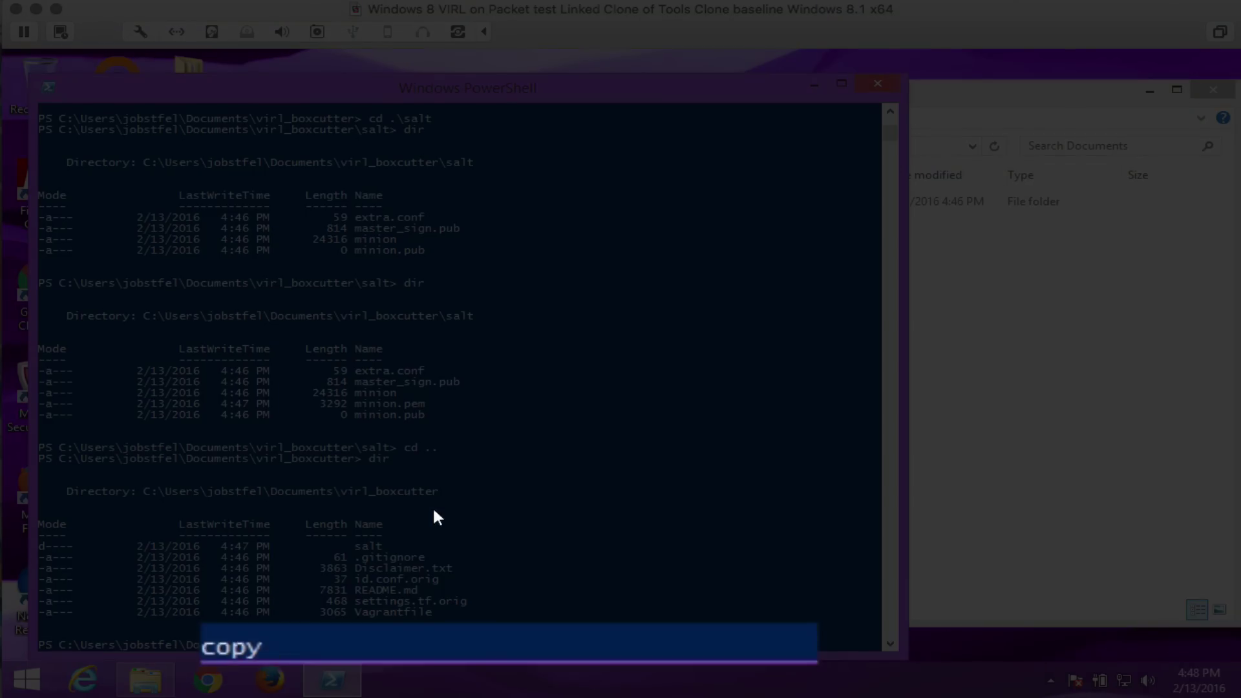
Copy id.conf.orig to id.conf in virl_boxcutter.
{"action": "type", "text": "copy in"}
{"action": "key", "text": "BackSpace"}
{"action": "key", "text": "Tab"}
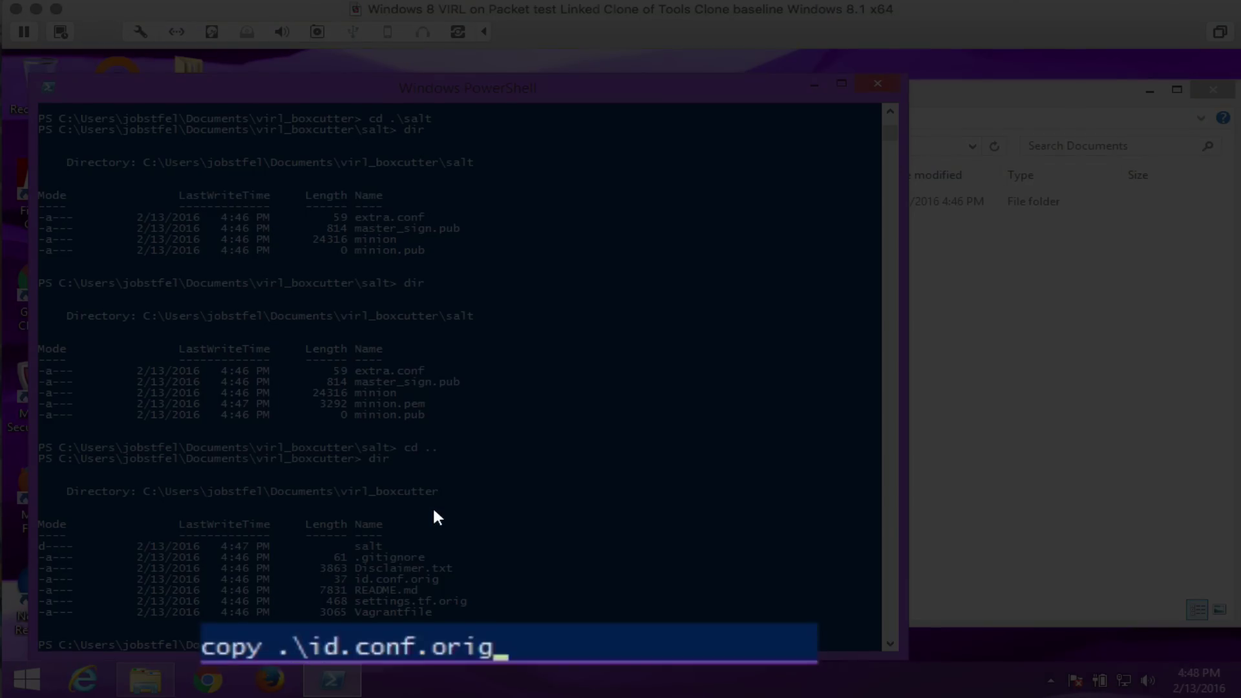
{"action": "type", "text": ".\\id"}
{"action": "key", "text": "Tab"}
{"action": "key", "text": "BackSpace"}
{"action": "key", "text": "BackSpace"}
{"action": "key", "text": "BackSpace"}
{"action": "key", "text": "BackSpace"}
{"action": "key", "text": "BackSpace"}
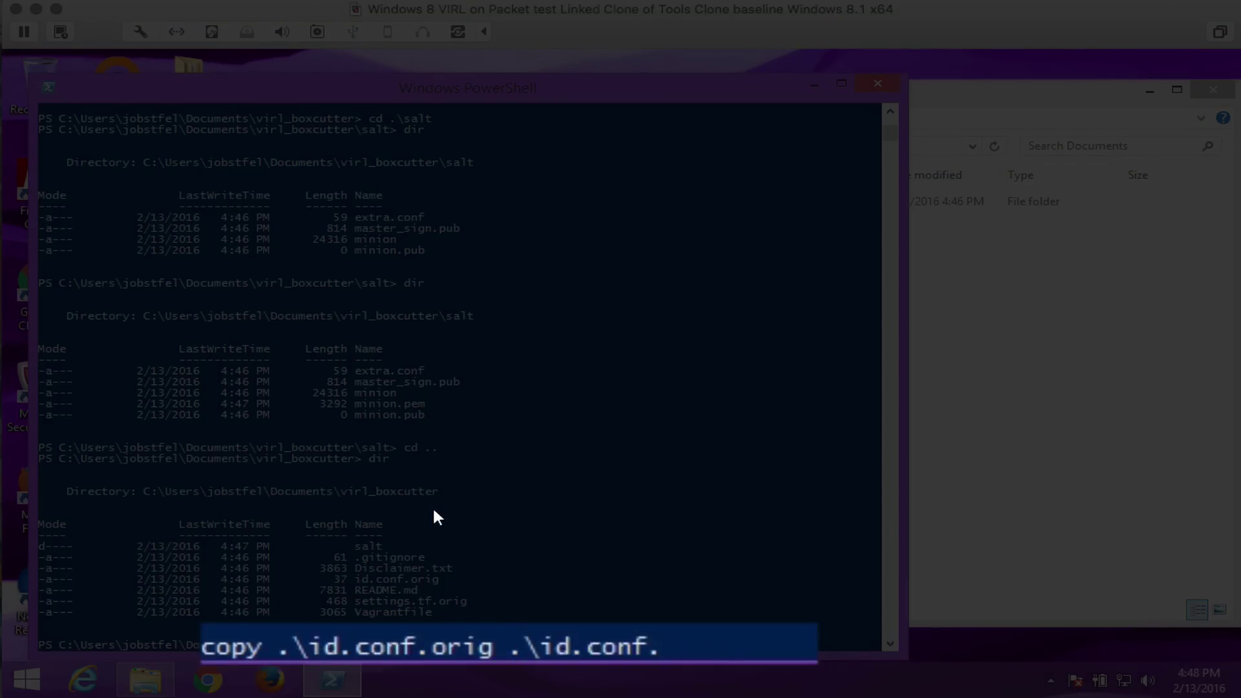
{"action": "key", "text": "Return"}
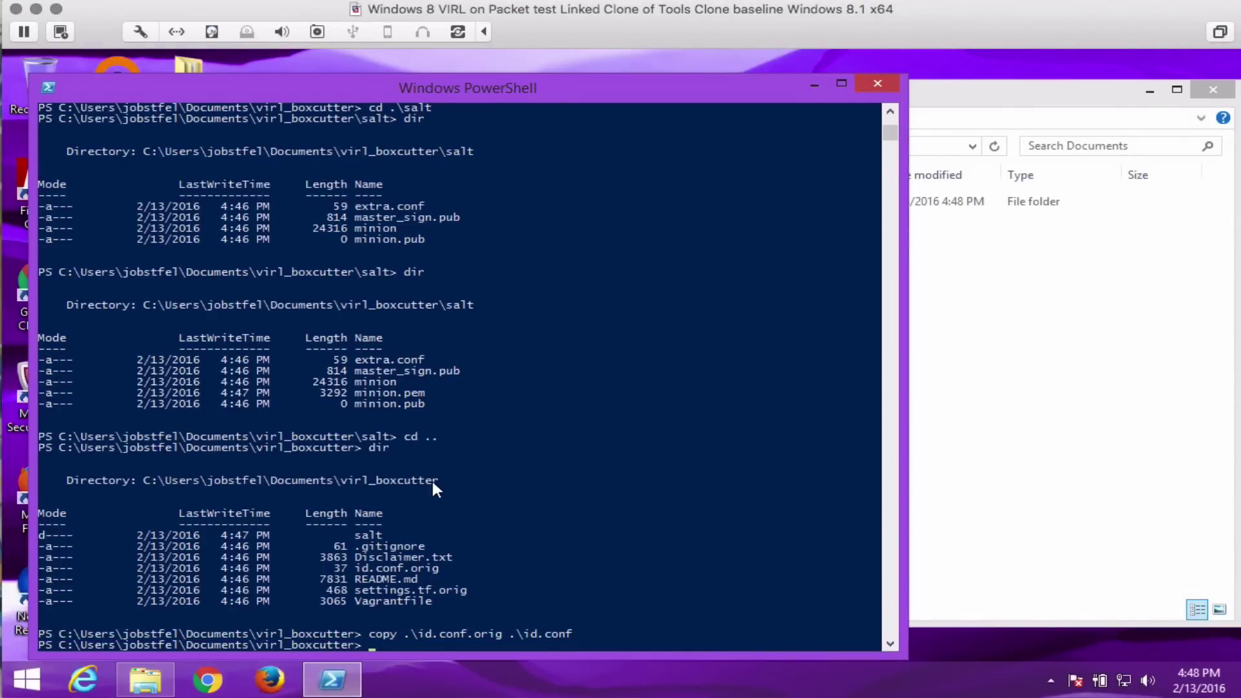
In Explorer, open virl_boxcutter's id.conf in Notepad via Open with.
{"action": "left_click", "coordinate": [979, 349]}
{"action": "left_click", "coordinate": [651, 206]}
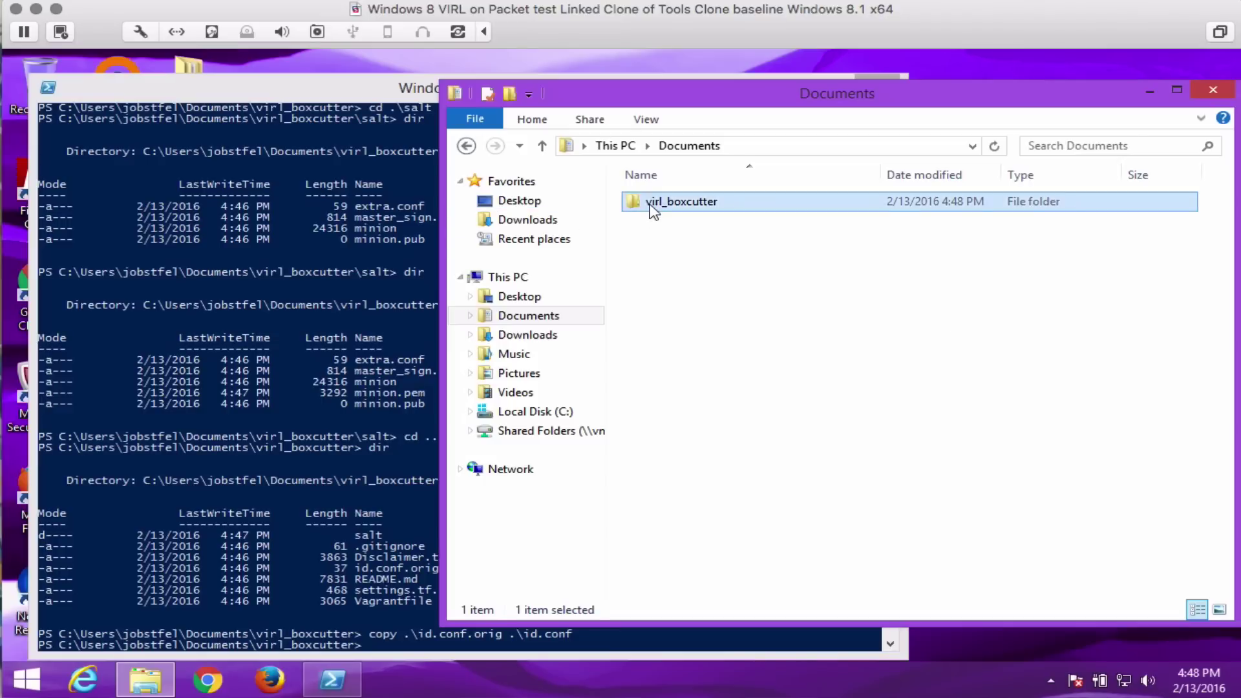
{"action": "double_click", "coordinate": [653, 206]}
{"action": "left_click", "coordinate": [666, 261]}
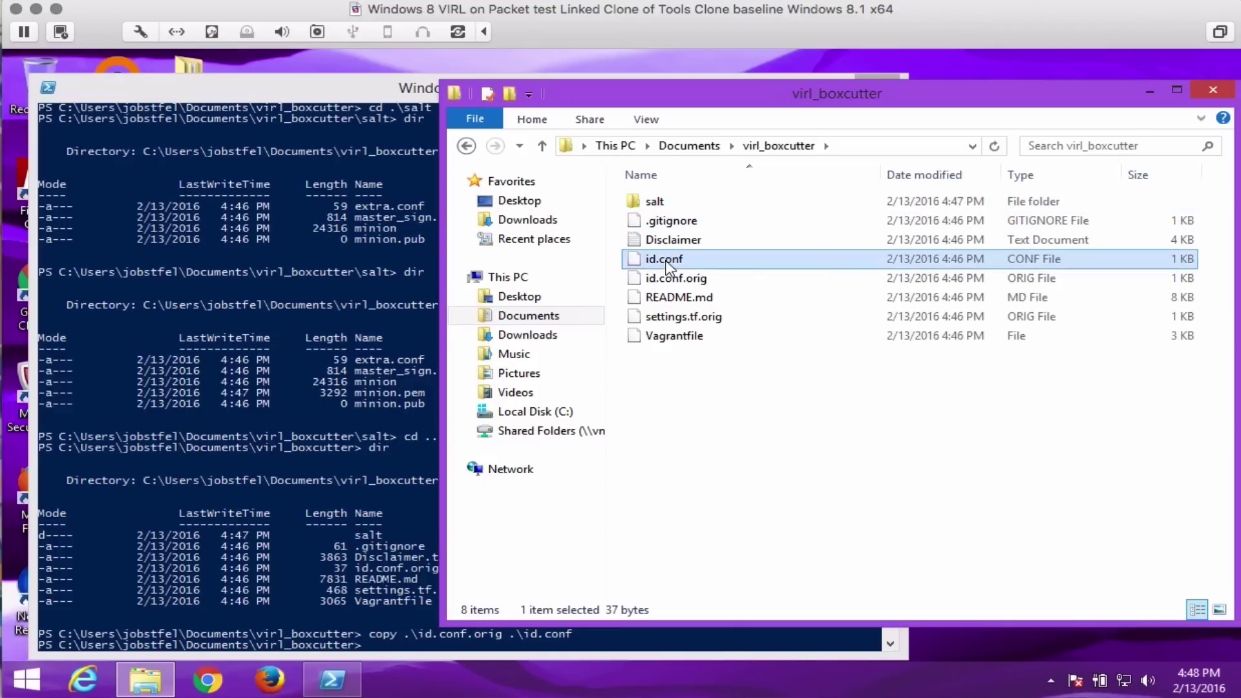
{"action": "right_click", "coordinate": [666, 261]}
{"action": "left_click", "coordinate": [709, 273]}
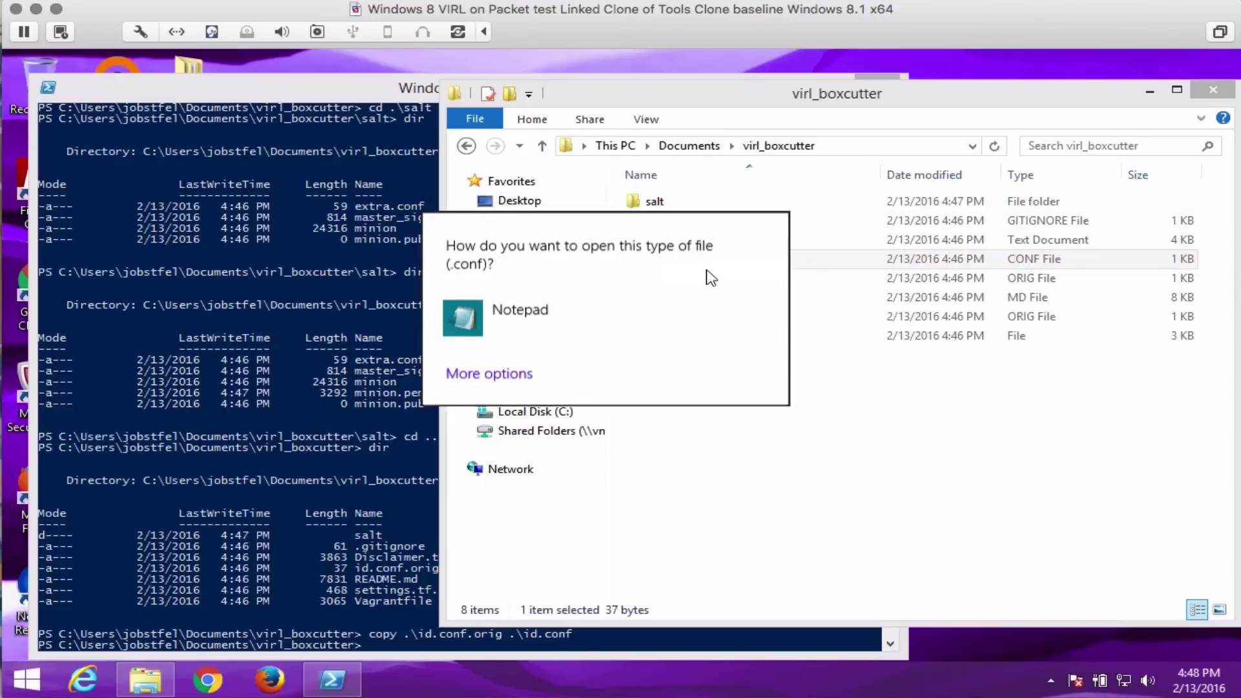
{"action": "left_click", "coordinate": [483, 321]}
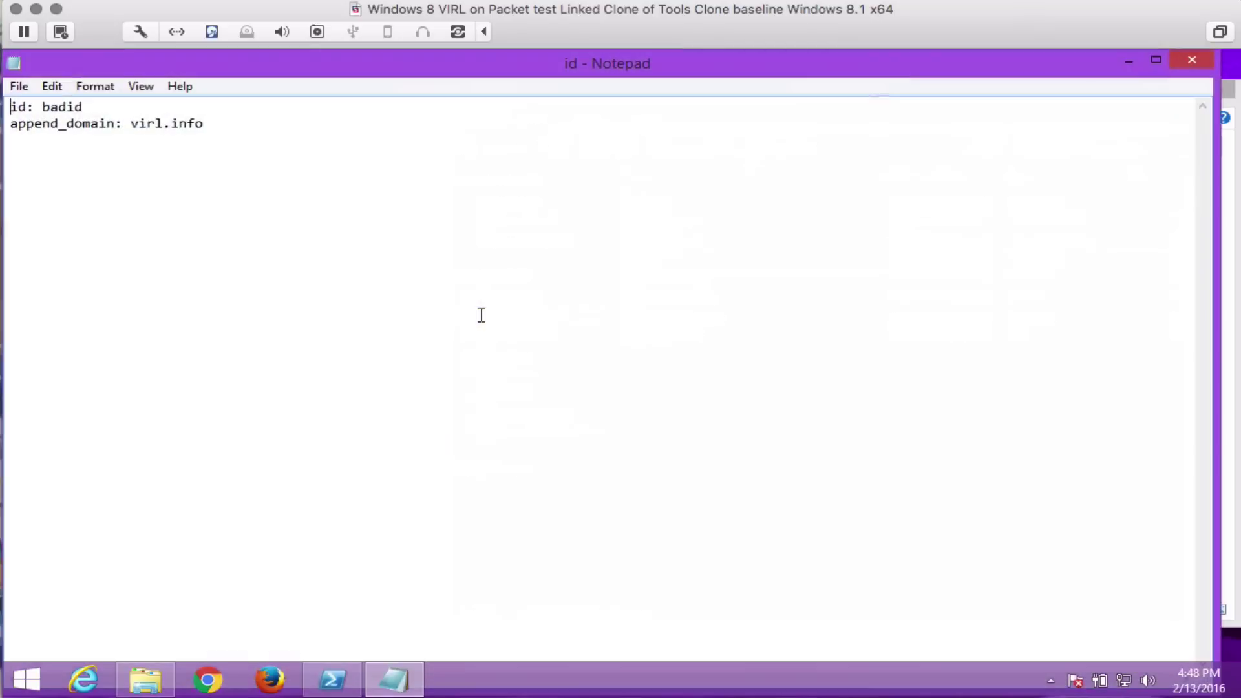
Replace the placeholder badid with the assigned minion ID, save id.conf and close Notepad.
{"action": "left_click", "coordinate": [165, 124]}
{"action": "type", "text": "30"}
{"action": "key", "text": "BackSpace"}
{"action": "key", "text": "BackSpace"}
{"action": "double_click", "coordinate": [59, 106]}
{"action": "type", "text": "EAD51B88"}
{"action": "left_click", "coordinate": [25, 86]}
{"action": "left_click", "coordinate": [45, 147]}
{"action": "left_click", "coordinate": [1195, 58]}
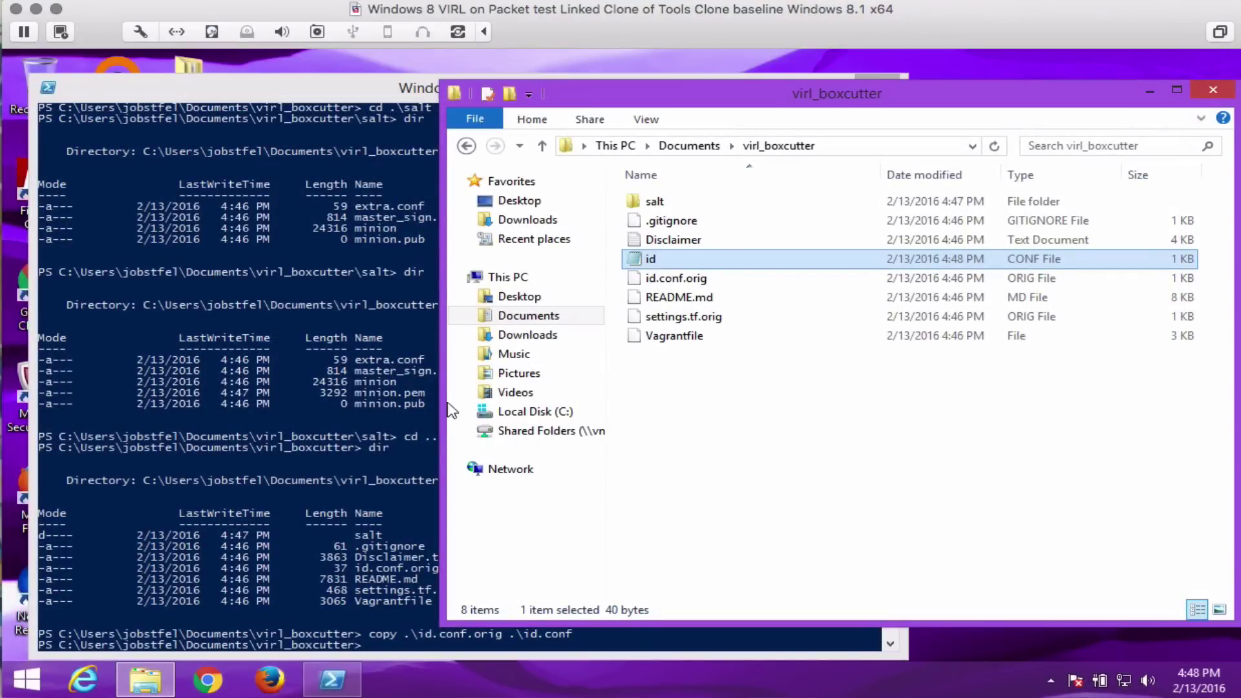
In PowerShell, copy settings.tf.orig to settings.tf.
{"action": "left_click", "coordinate": [336, 369]}
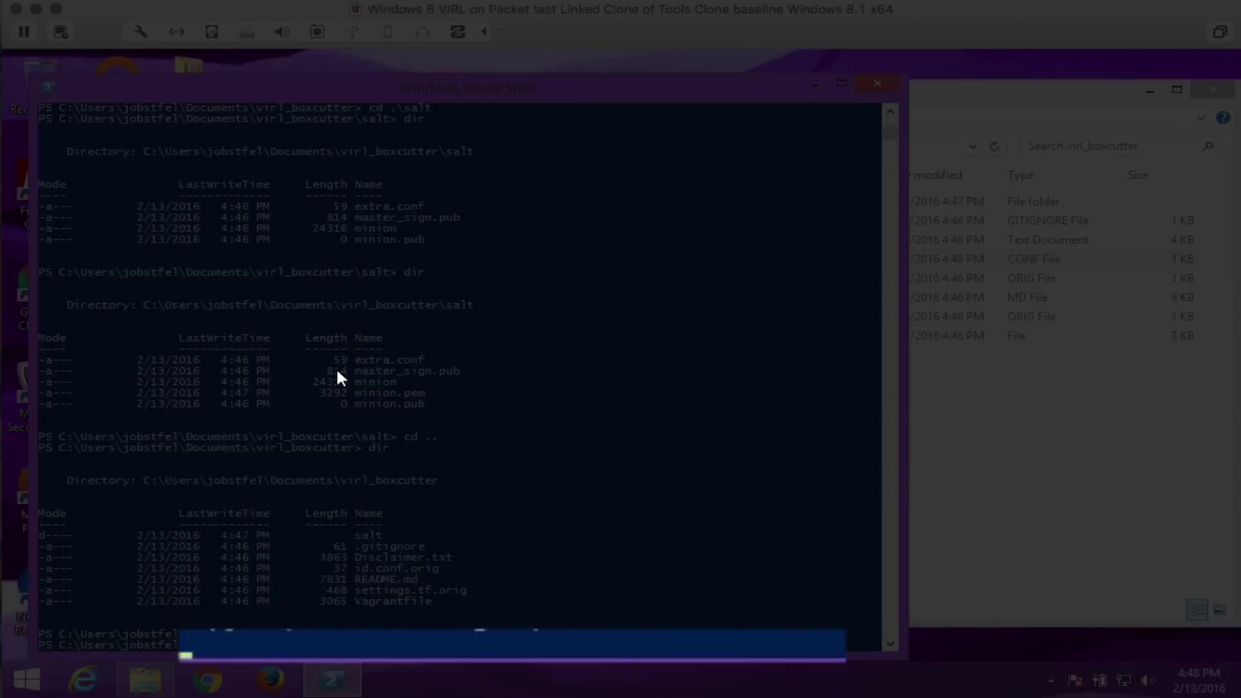
{"action": "type", "text": "copy .\\se"}
{"action": "key", "text": "Tab"}
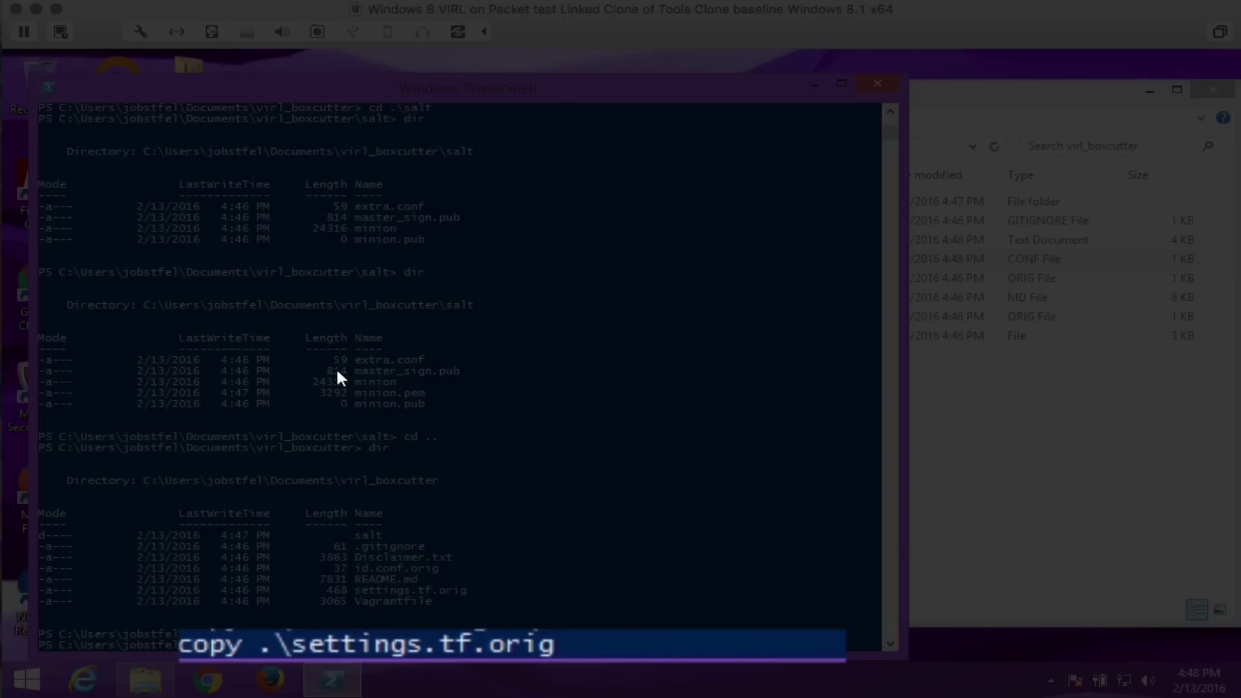
{"action": "type", "text": "set"}
{"action": "key", "text": "Tab"}
{"action": "key", "text": "BackSpace"}
{"action": "key", "text": "BackSpace"}
{"action": "key", "text": "BackSpace"}
{"action": "key", "text": "BackSpace"}
{"action": "key", "text": "BackSpace"}
{"action": "key", "text": "Return"}
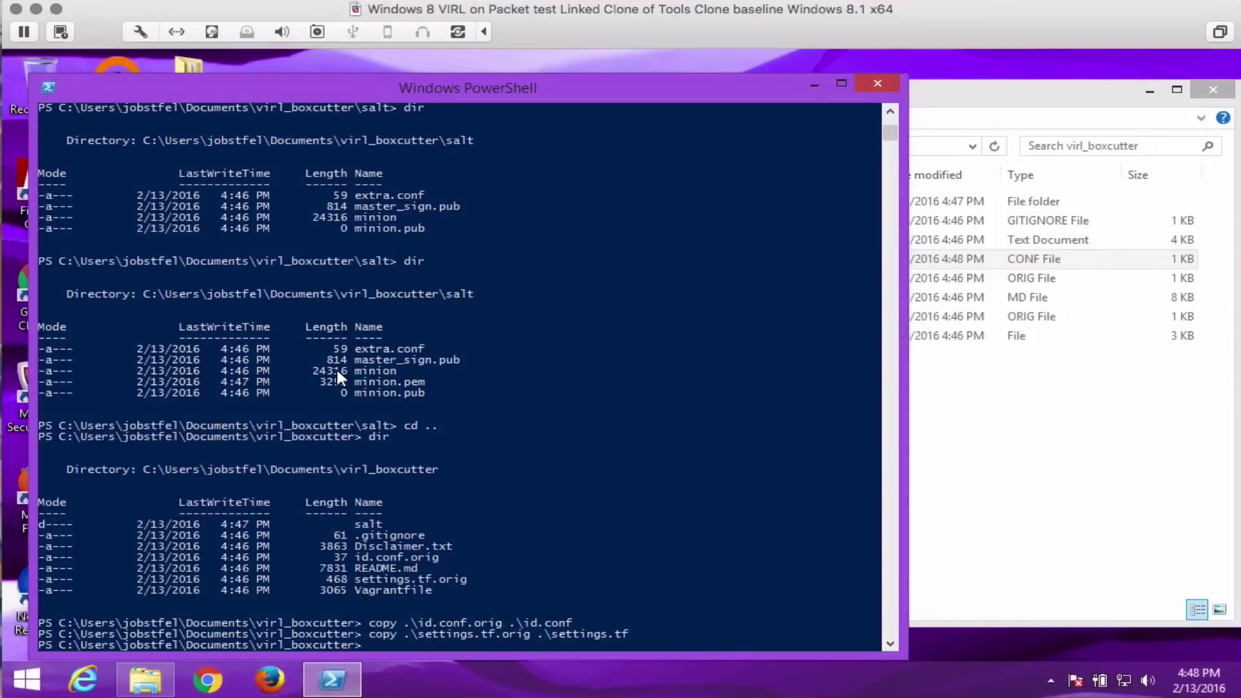
Edit settings.tf in Notepad to enter the Packet API key, then save and close it.
{"action": "left_click", "coordinate": [1041, 465]}
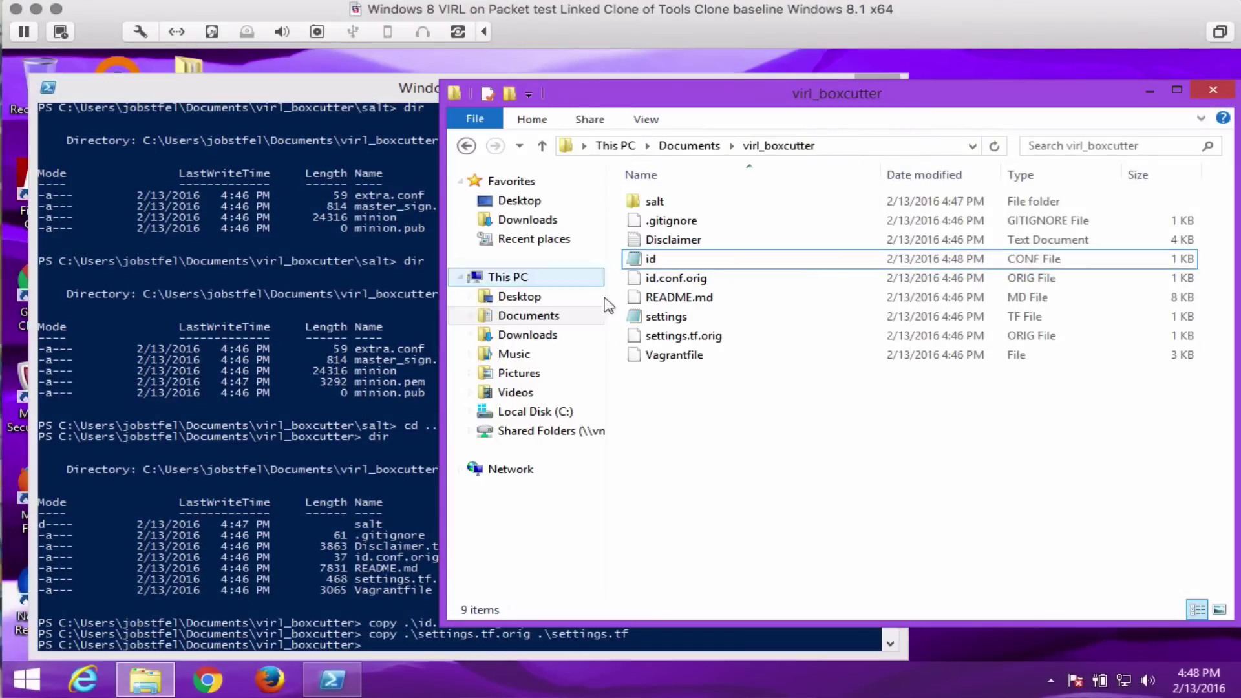
{"action": "right_click", "coordinate": [679, 317]}
{"action": "left_click", "coordinate": [722, 349]}
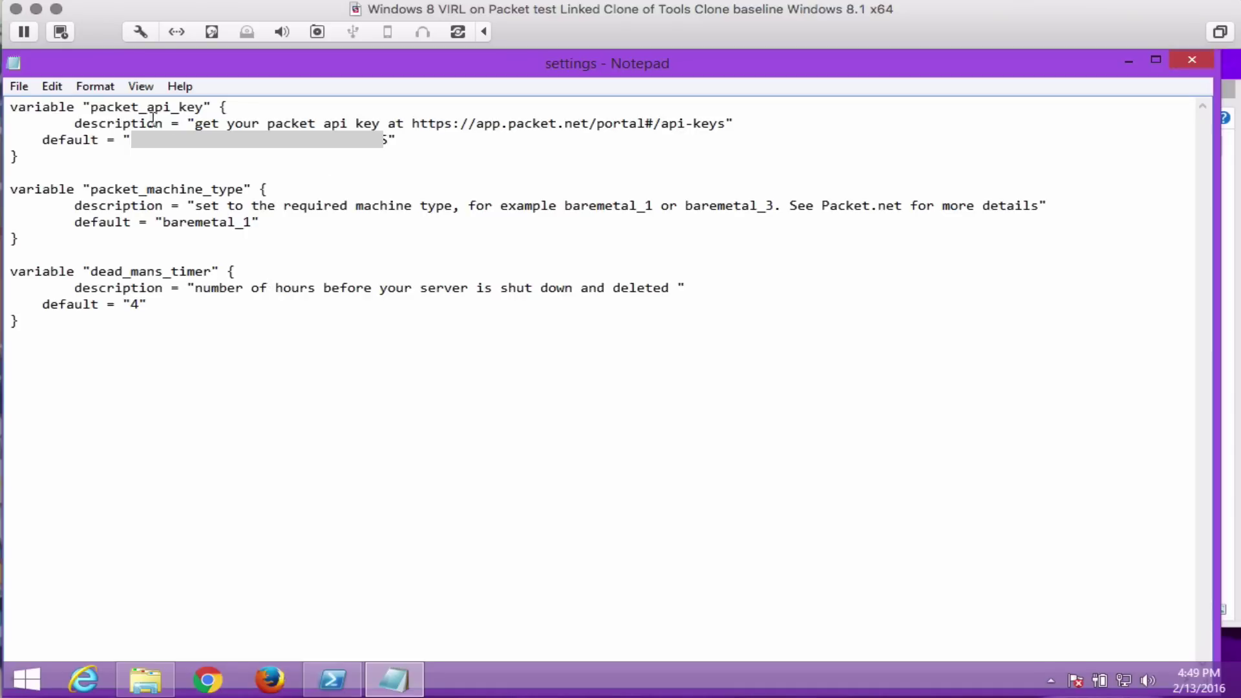
{"action": "left_click", "coordinate": [19, 86]}
{"action": "left_click", "coordinate": [29, 146]}
{"action": "left_click", "coordinate": [1192, 59]}
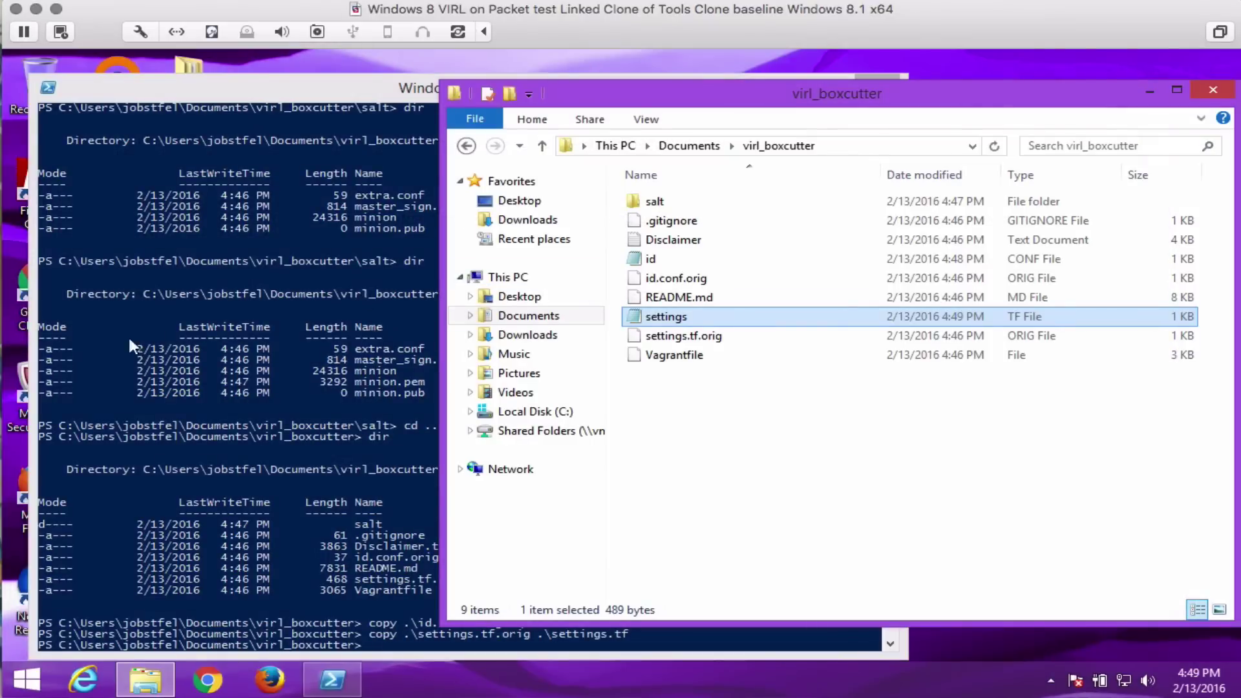
Run vagrant up to provision the VM, then vagrant ssh to get 127.0.0.1:2222 details.
{"action": "left_click", "coordinate": [233, 365]}
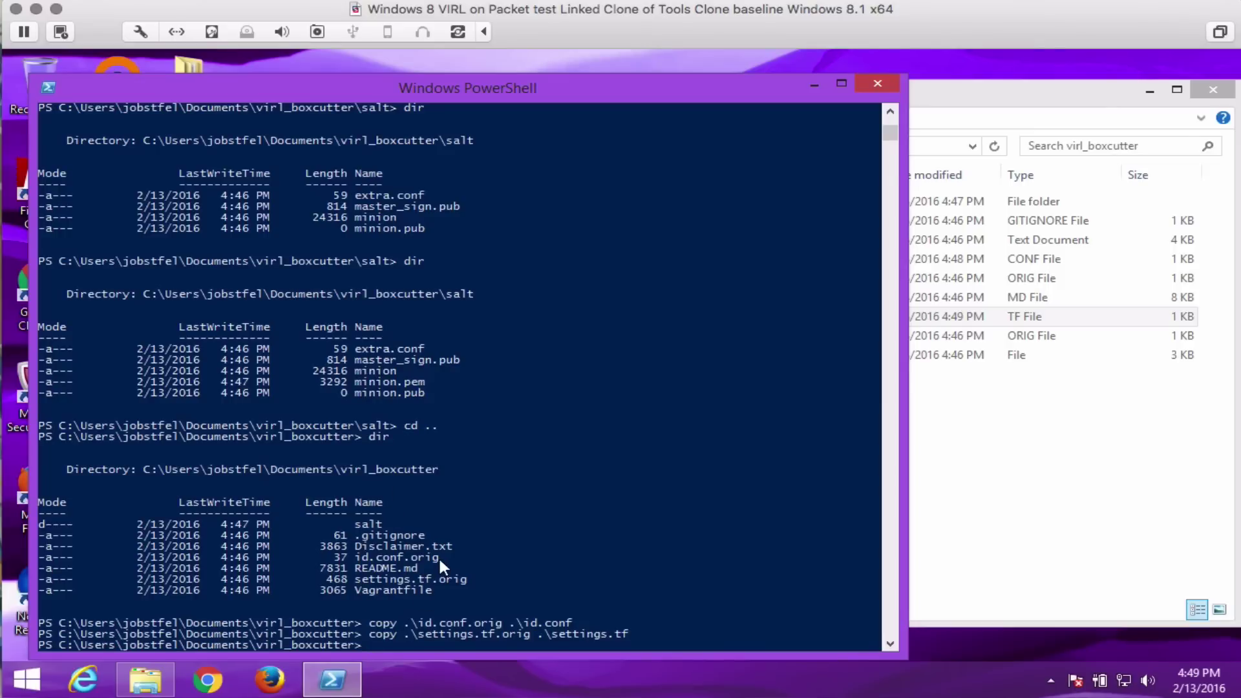
{"action": "type", "text": "vagrant up"}
{"action": "key", "text": "Return"}
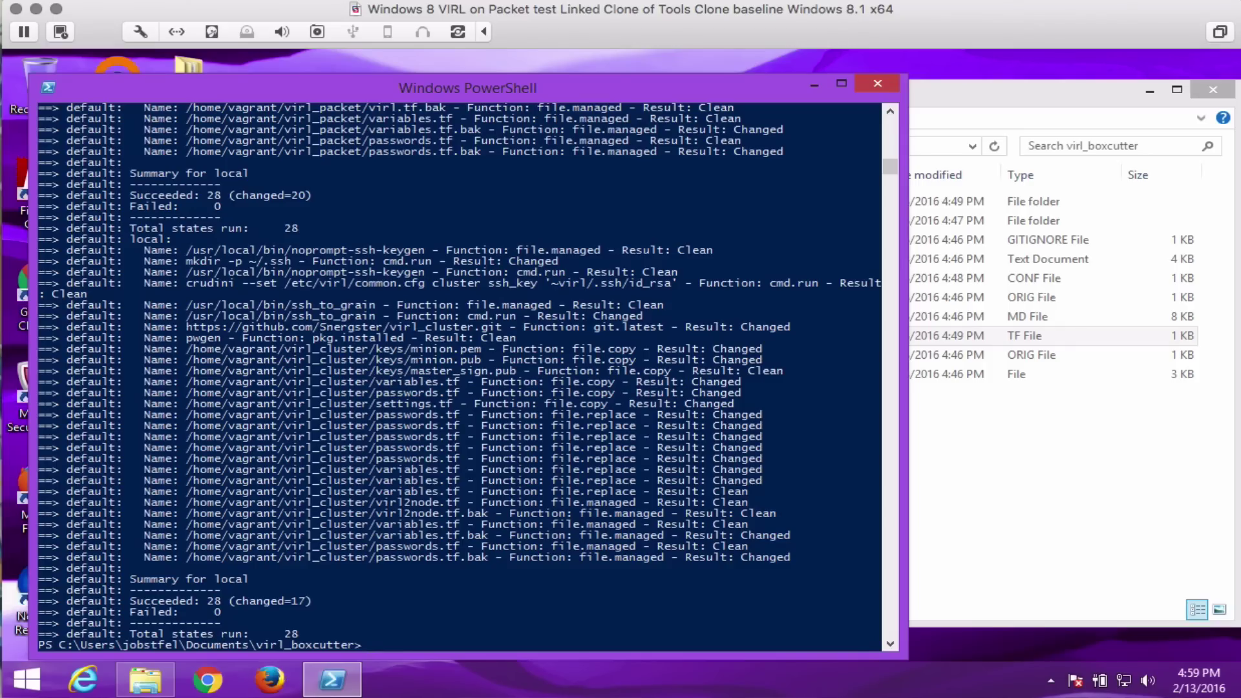
{"action": "type", "text": "vagrant ssh"}
{"action": "key", "text": "Return"}
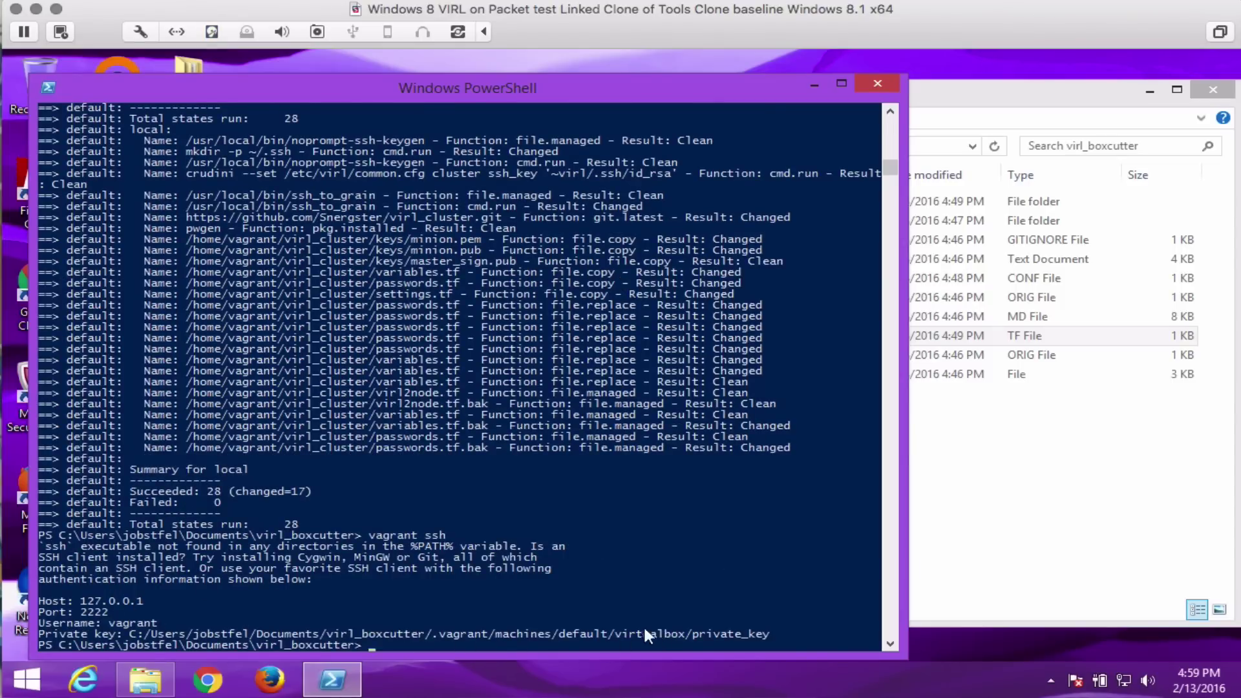
Launch PuTTY from C:\Program Files\Putty.
{"action": "left_click", "coordinate": [939, 102]}
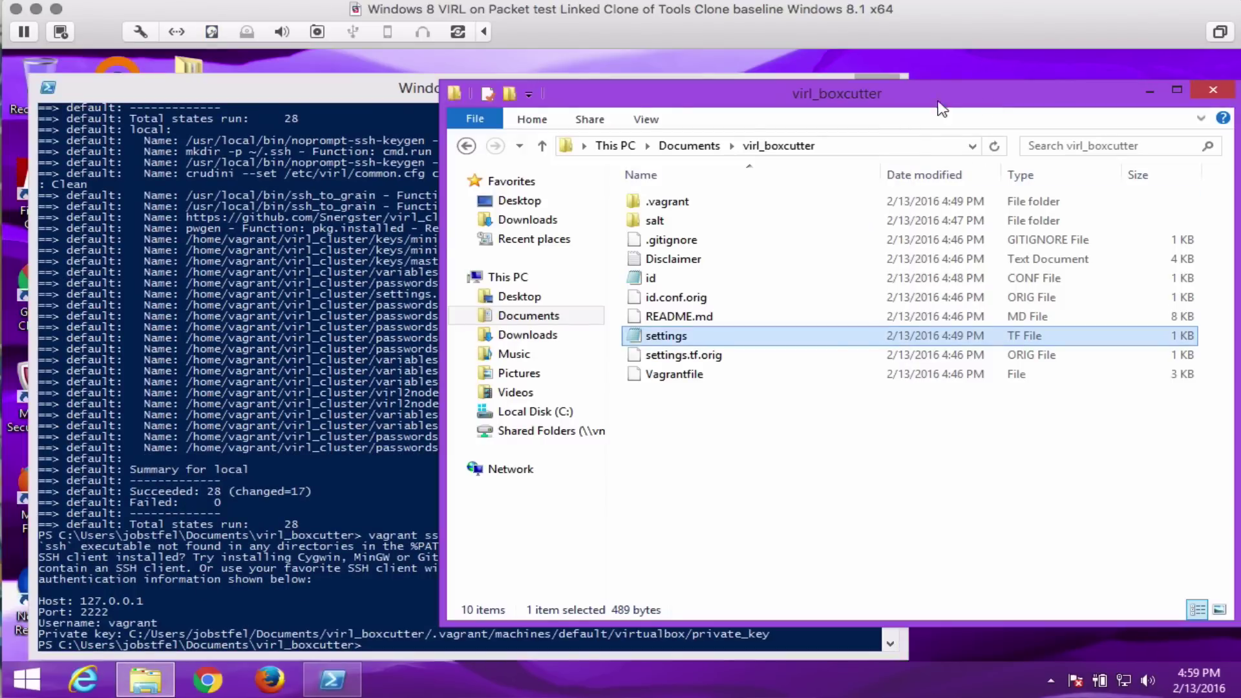
{"action": "left_click", "coordinate": [533, 419]}
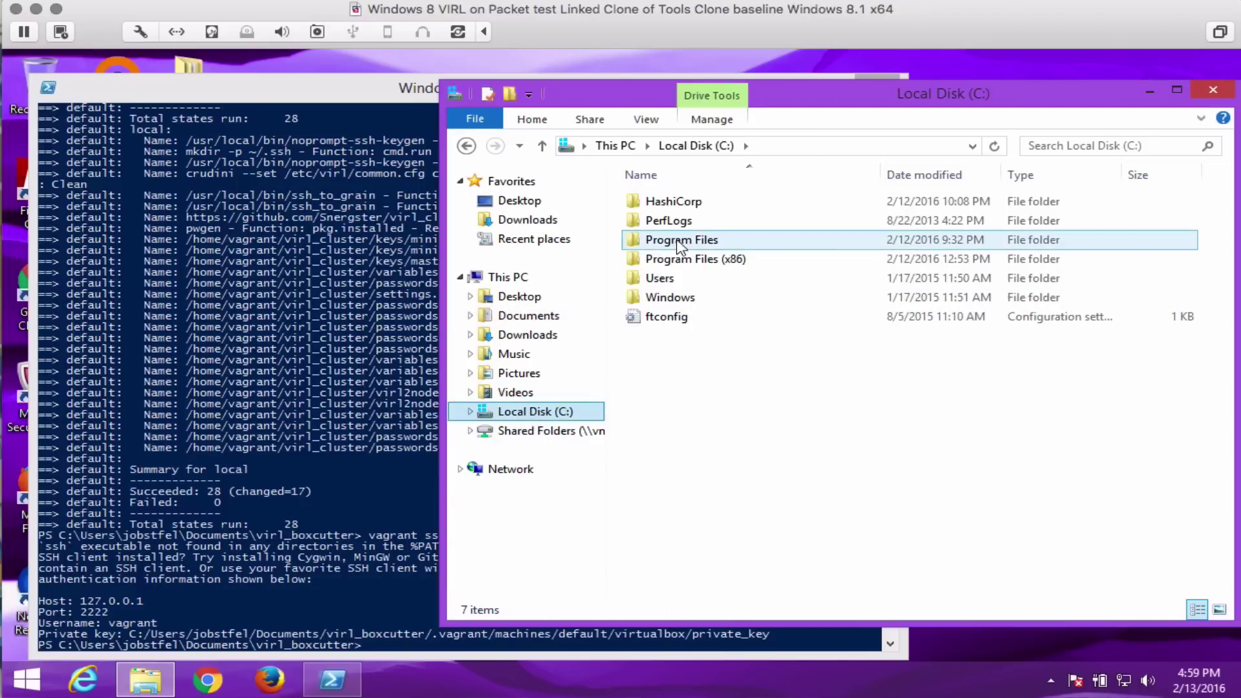
{"action": "left_click", "coordinate": [672, 243]}
{"action": "double_click", "coordinate": [669, 243]}
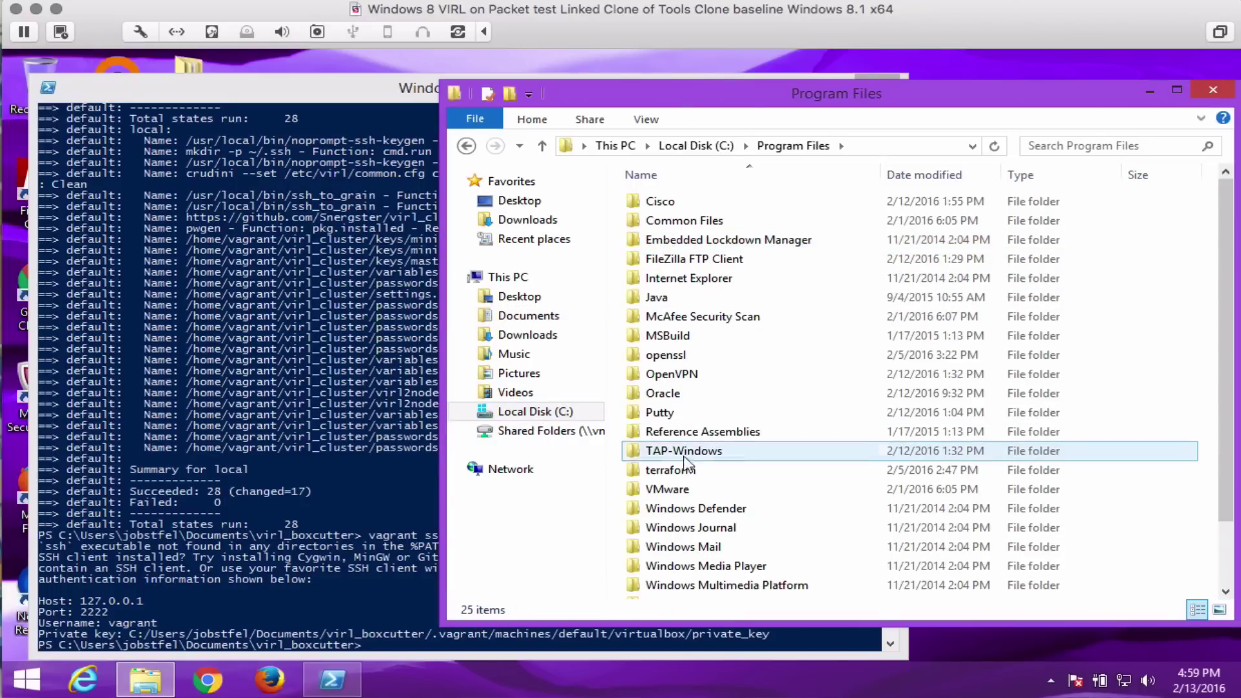
{"action": "left_click", "coordinate": [669, 416]}
{"action": "double_click", "coordinate": [669, 415]}
{"action": "left_click", "coordinate": [663, 205]}
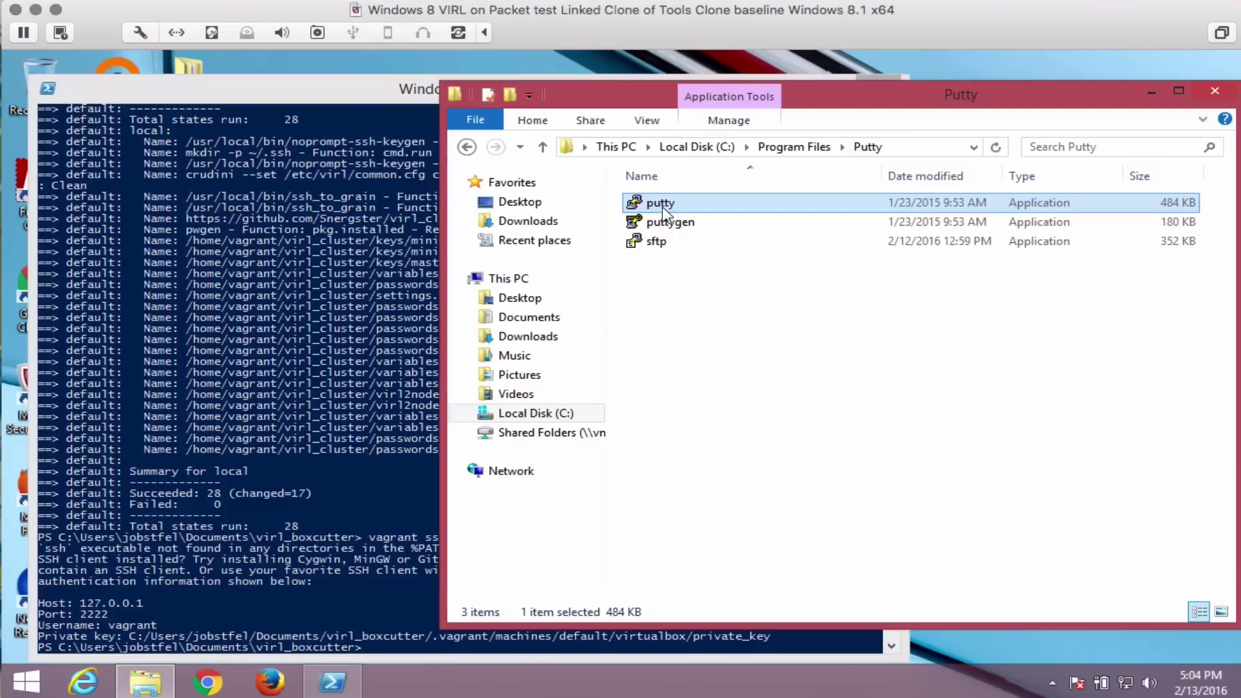
{"action": "left_click", "coordinate": [661, 204]}
{"action": "double_click", "coordinate": [636, 206]}
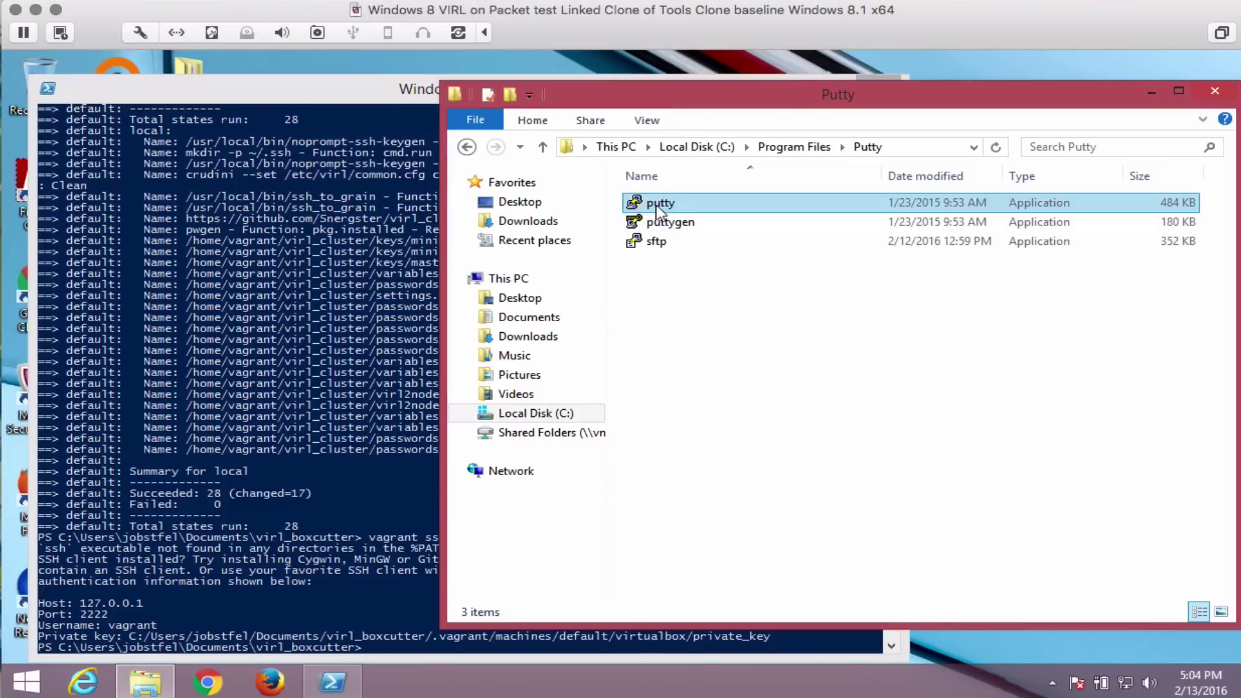
Set the SSH auth key file to virl_boxcutter\.vagrant\machines\default\virtualbox\private_key.
{"action": "left_click", "coordinate": [435, 474]}
{"action": "left_click", "coordinate": [472, 476]}
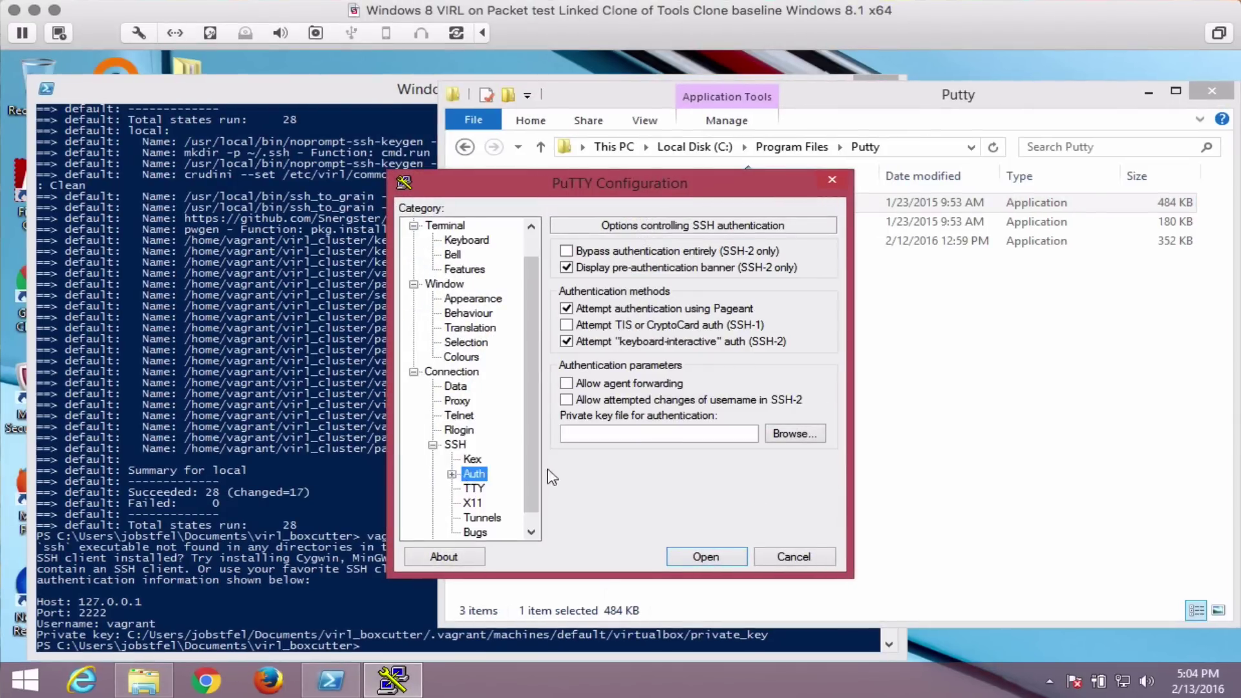
{"action": "left_click", "coordinate": [794, 433]}
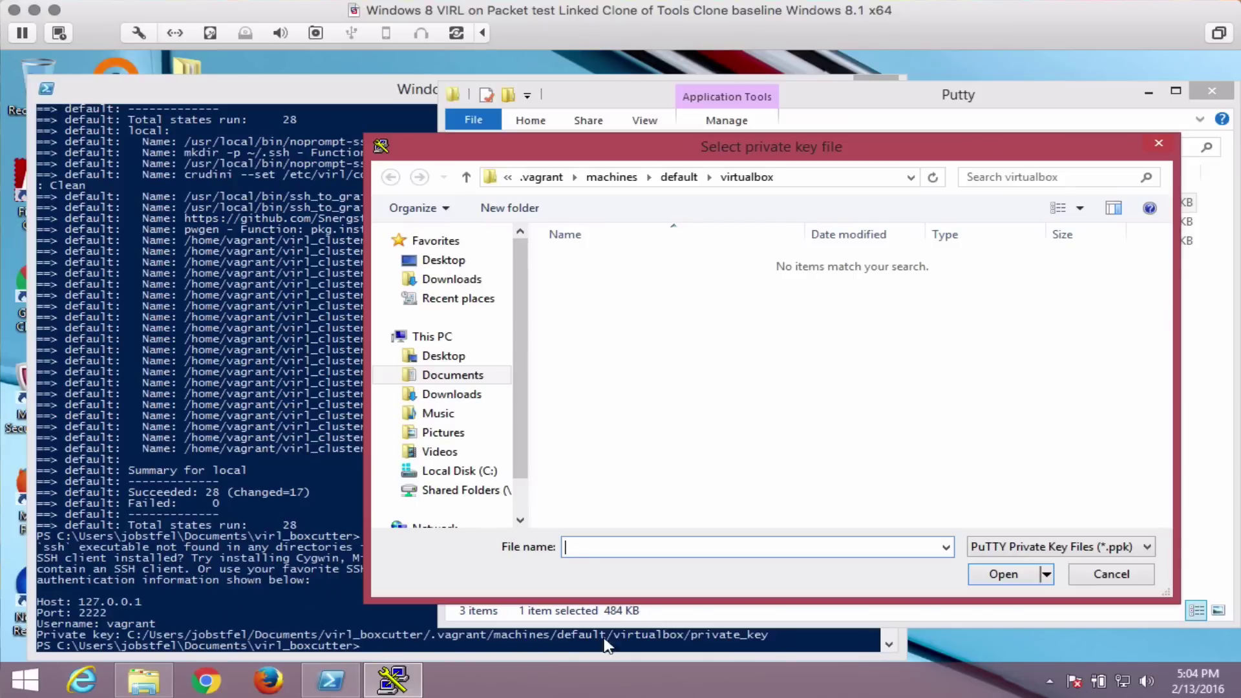
{"action": "left_click", "coordinate": [391, 376]}
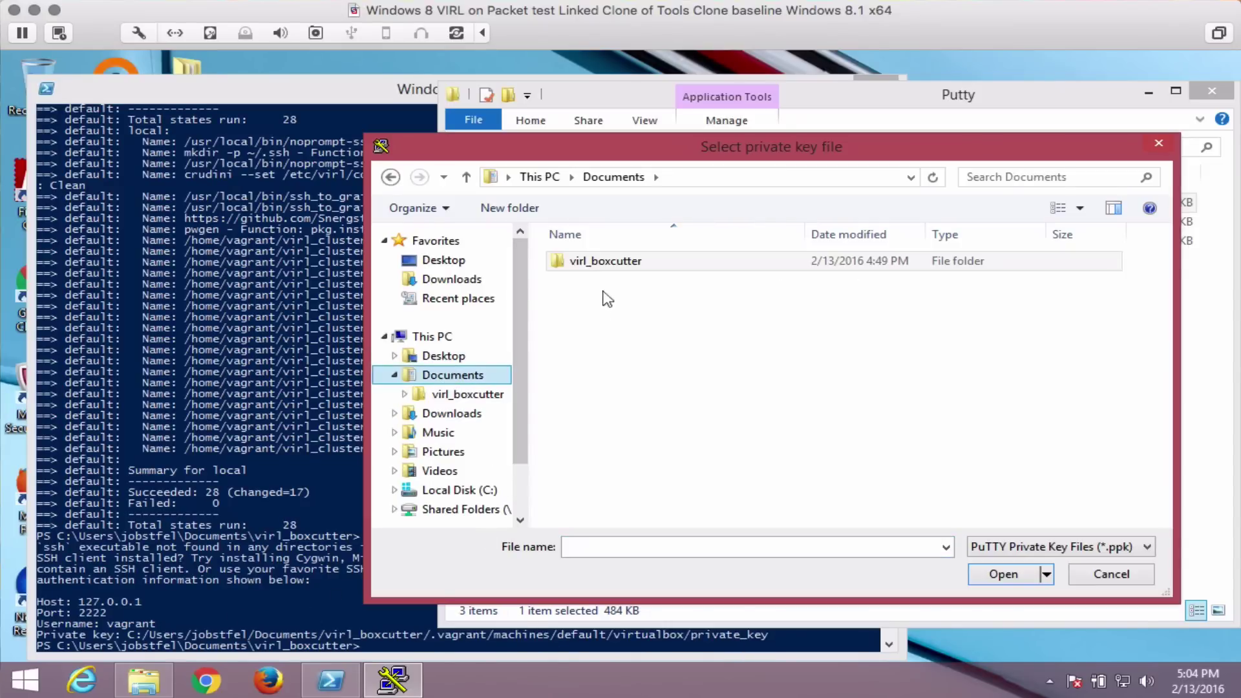
{"action": "double_click", "coordinate": [598, 264]}
{"action": "double_click", "coordinate": [598, 263]}
{"action": "double_click", "coordinate": [596, 264]}
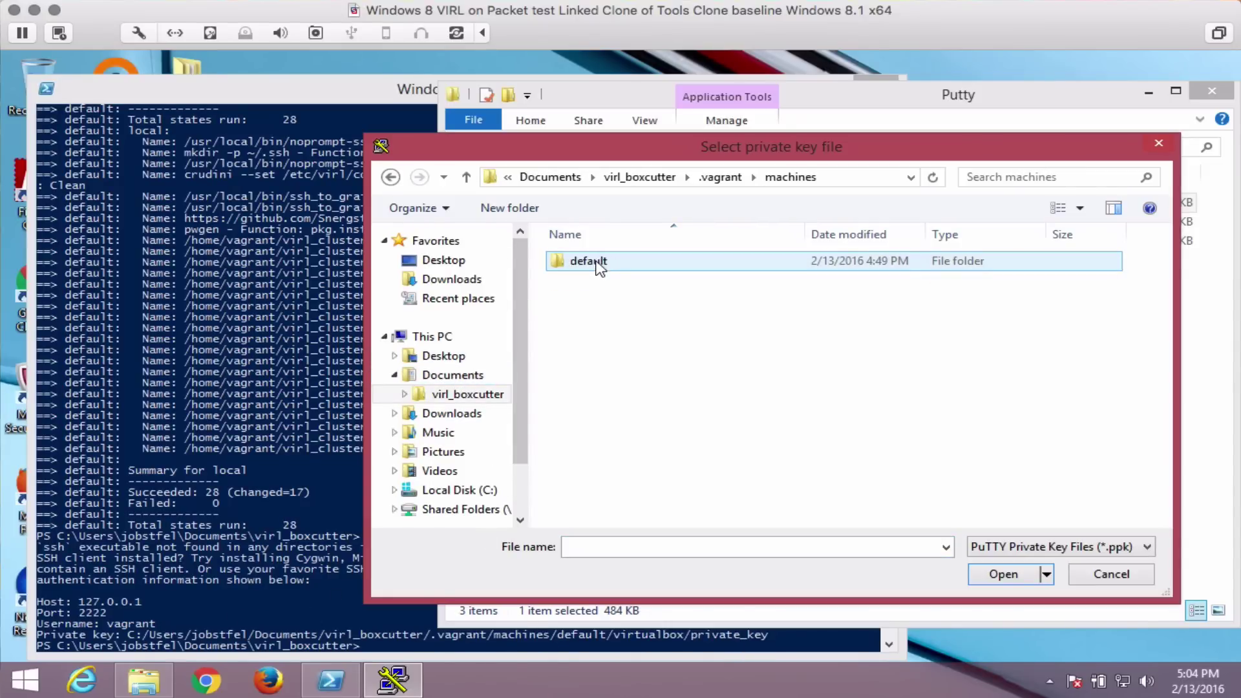
{"action": "double_click", "coordinate": [596, 264]}
{"action": "double_click", "coordinate": [595, 265]}
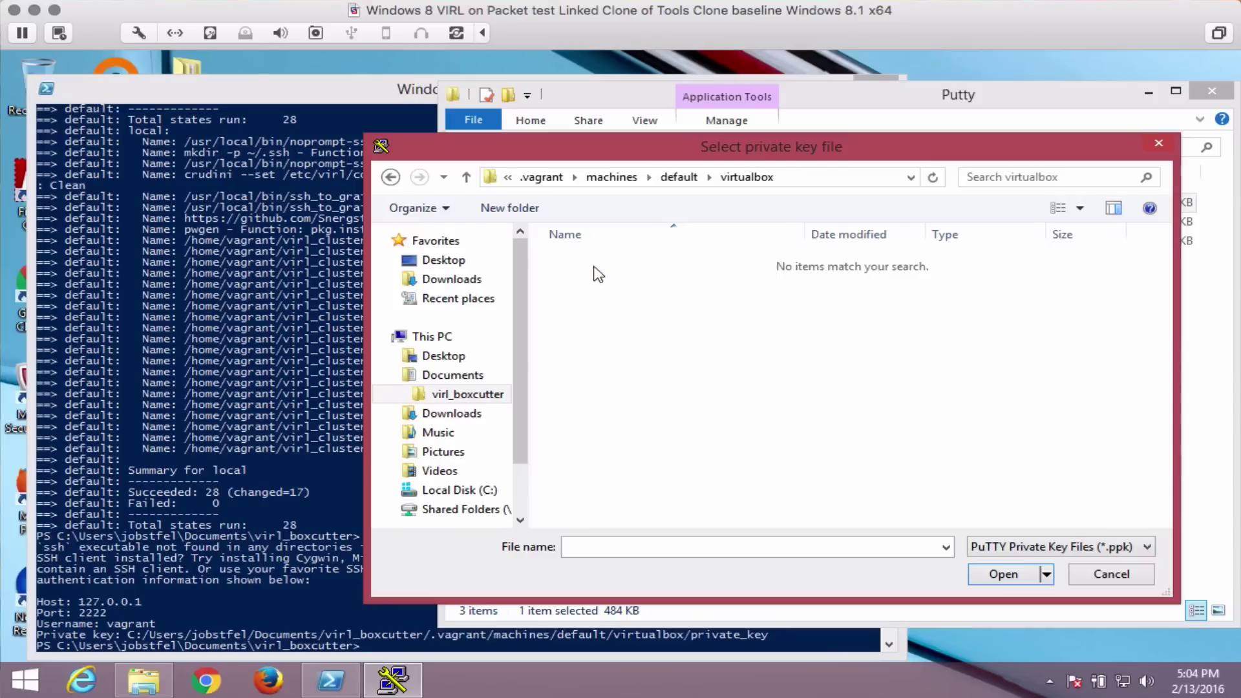
{"action": "left_click", "coordinate": [1047, 546]}
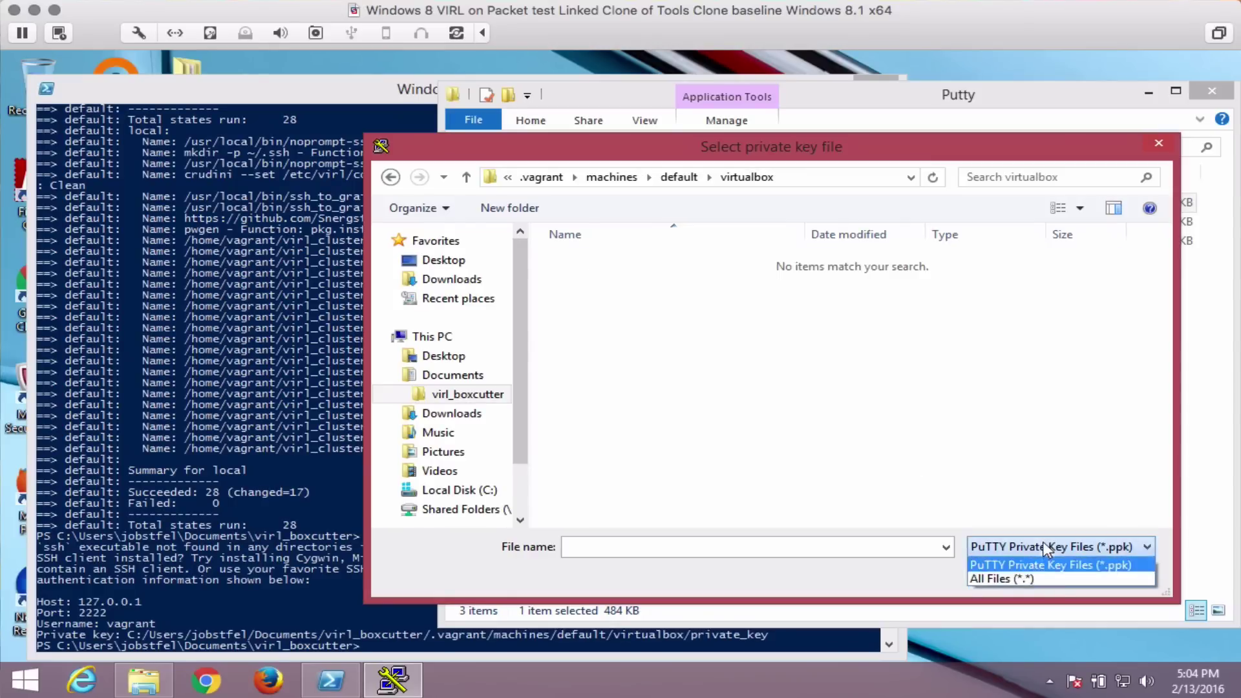
{"action": "left_click", "coordinate": [1030, 575]}
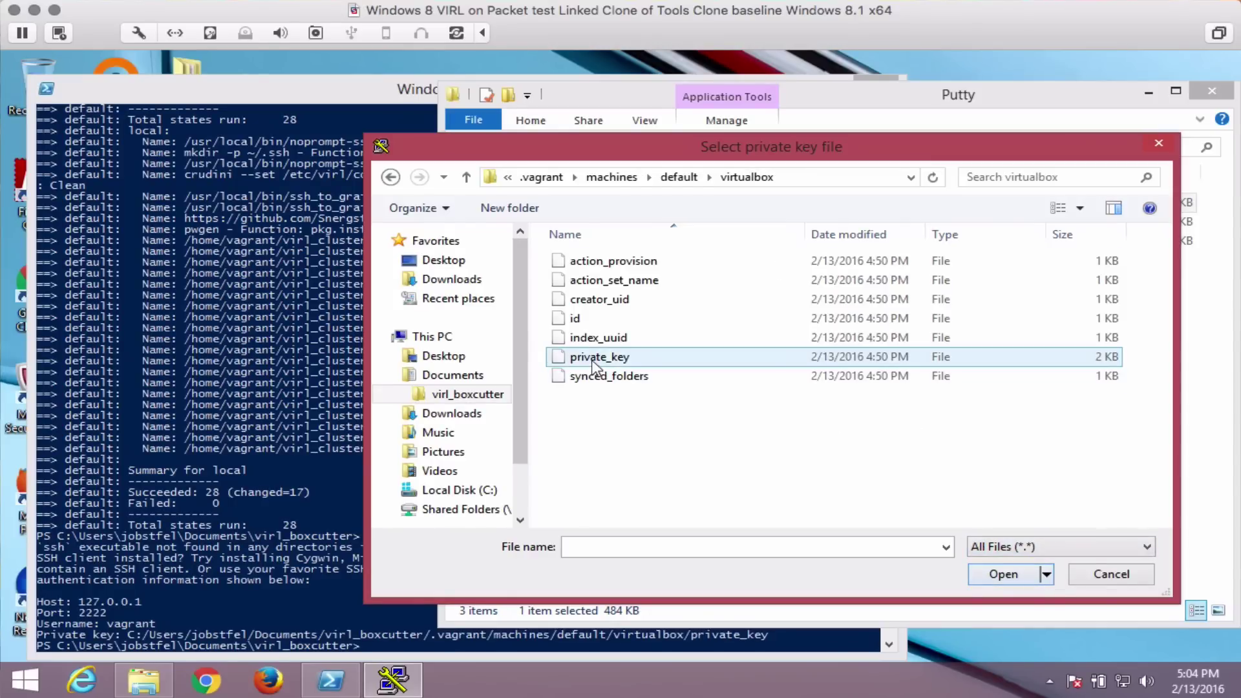
{"action": "left_click", "coordinate": [607, 362]}
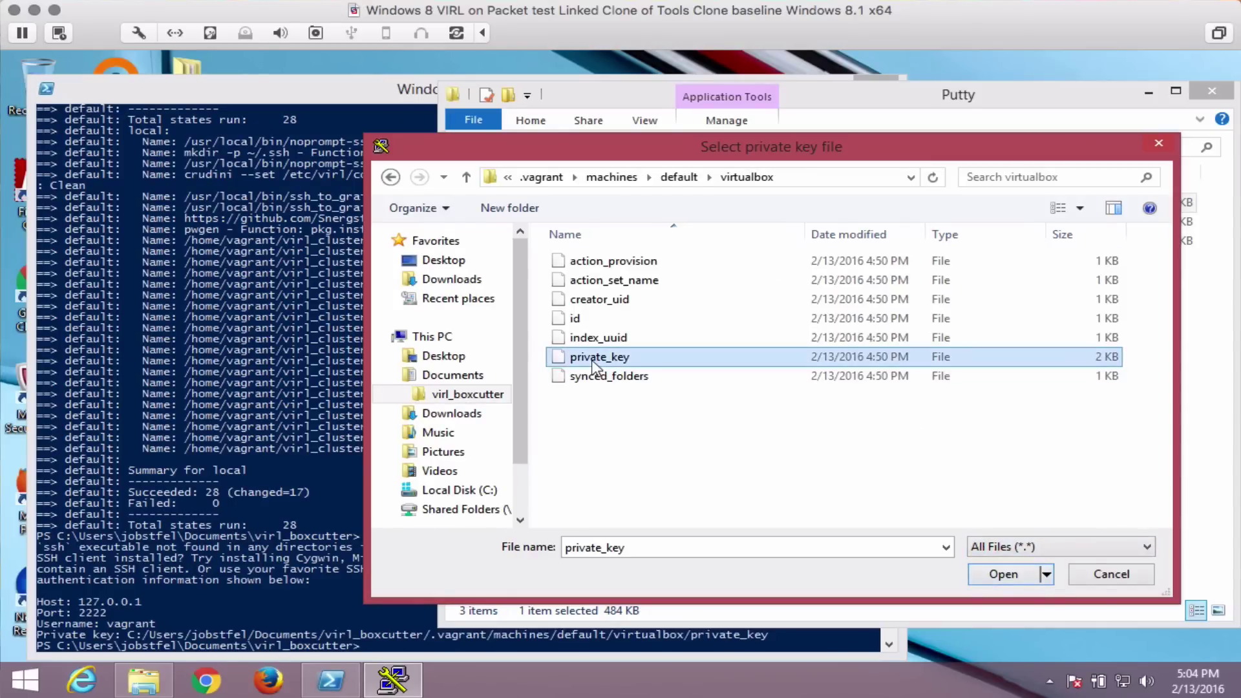
{"action": "left_click", "coordinate": [1003, 574]}
Open an SSH connection to host 127.0.0.1 on port 2222.
{"action": "scroll", "coordinate": [526, 244], "scroll_direction": "up", "scroll_amount": 1}
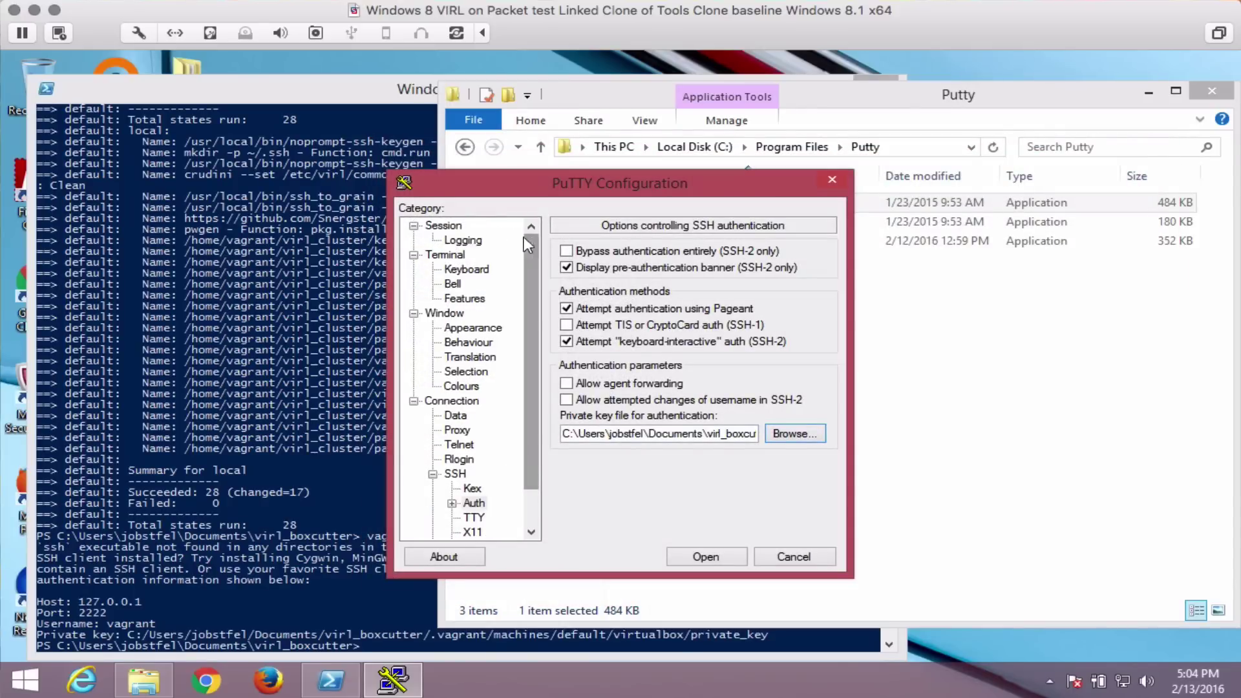
{"action": "left_click", "coordinate": [443, 225]}
{"action": "left_click", "coordinate": [622, 277]}
{"action": "type", "text": "12"}
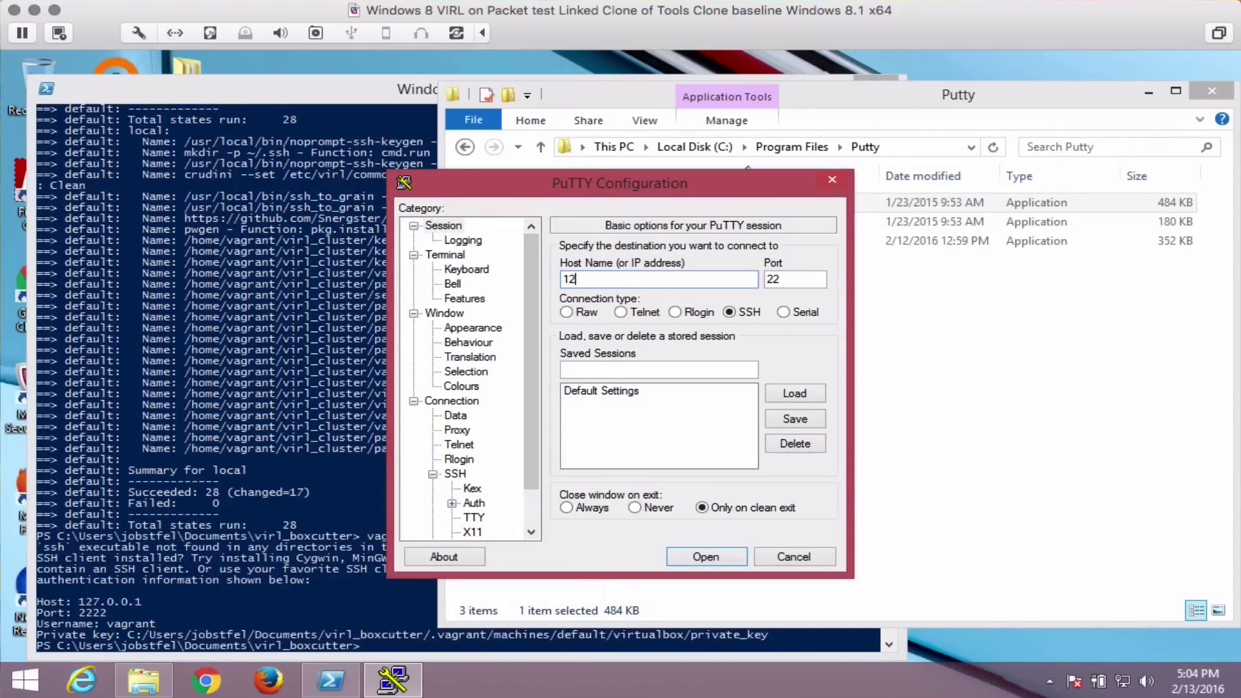
{"action": "type", "text": "7.0.0.1"}
{"action": "key", "text": "Tab"}
{"action": "type", "text": "2222"}
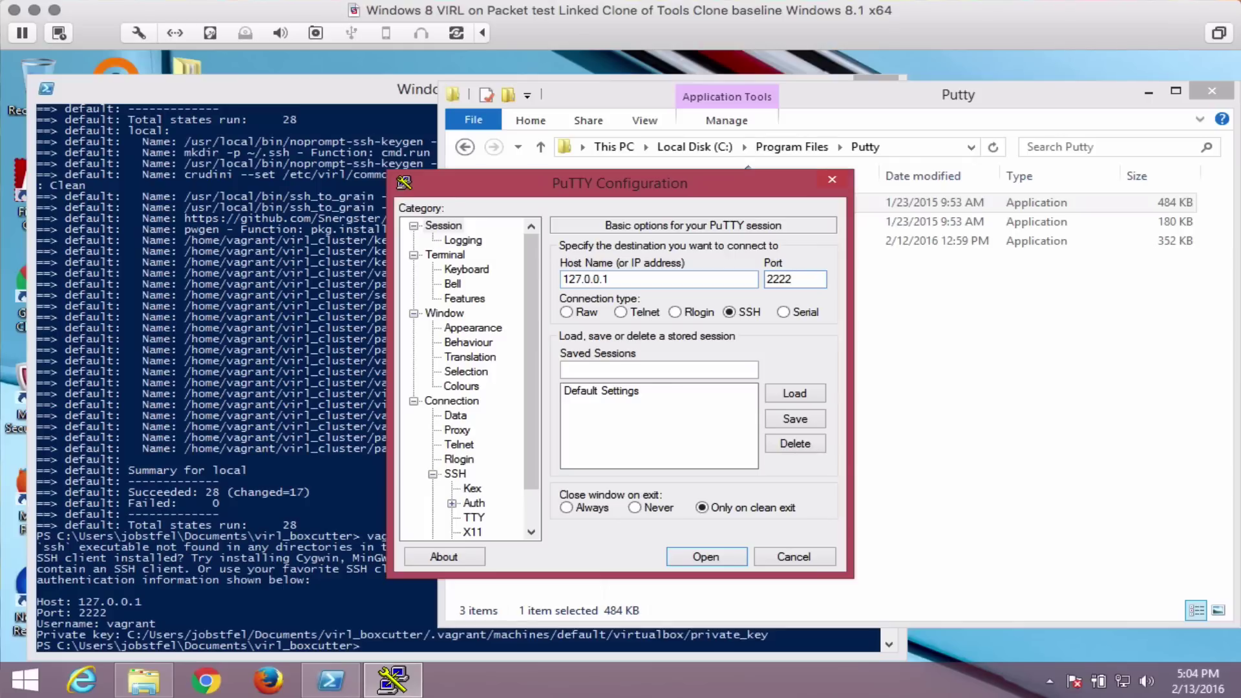
{"action": "left_click", "coordinate": [704, 557]}
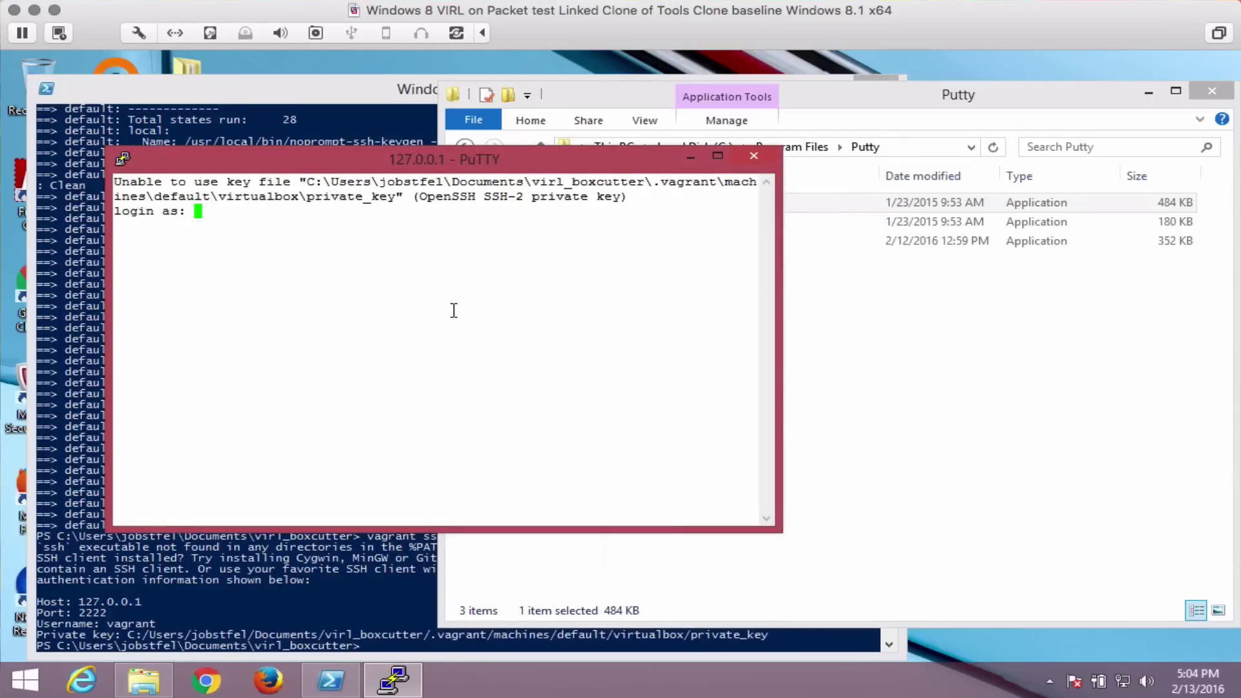
Log in as vagrant and list the home directory.
{"action": "type", "text": "vagrant"}
{"action": "key", "text": "Return"}
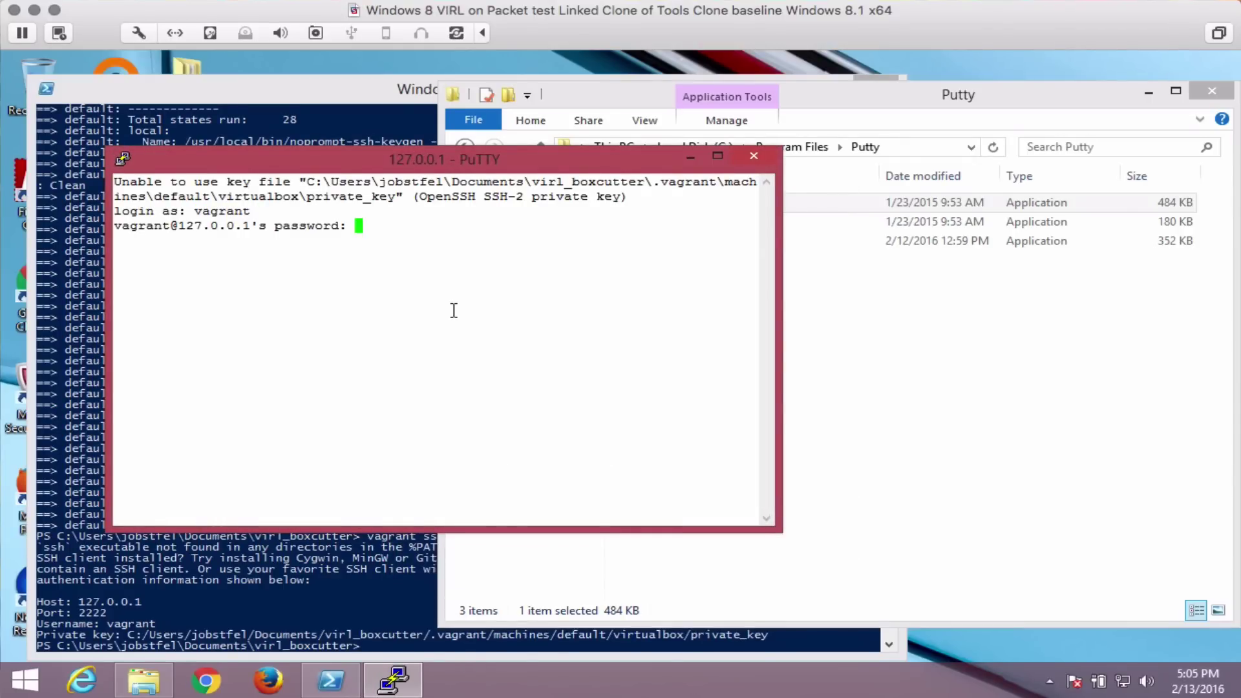
{"action": "key", "text": "Return"}
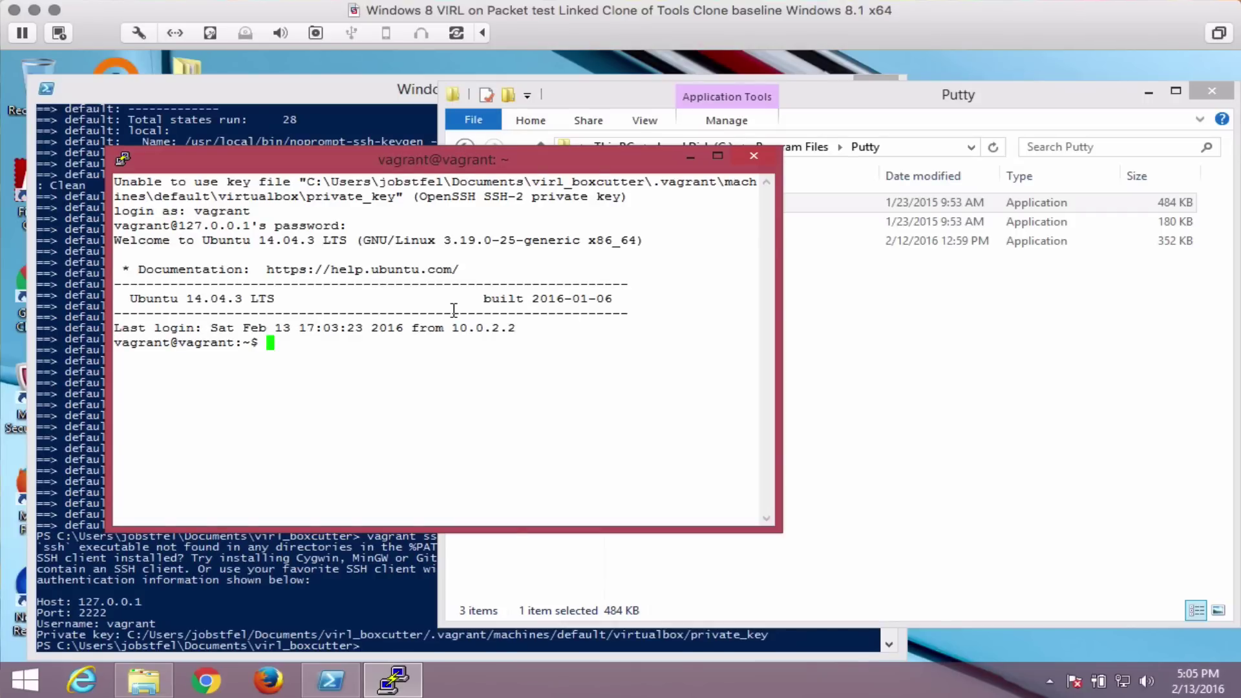
{"action": "type", "text": "ls"}
{"action": "key", "text": "Return"}
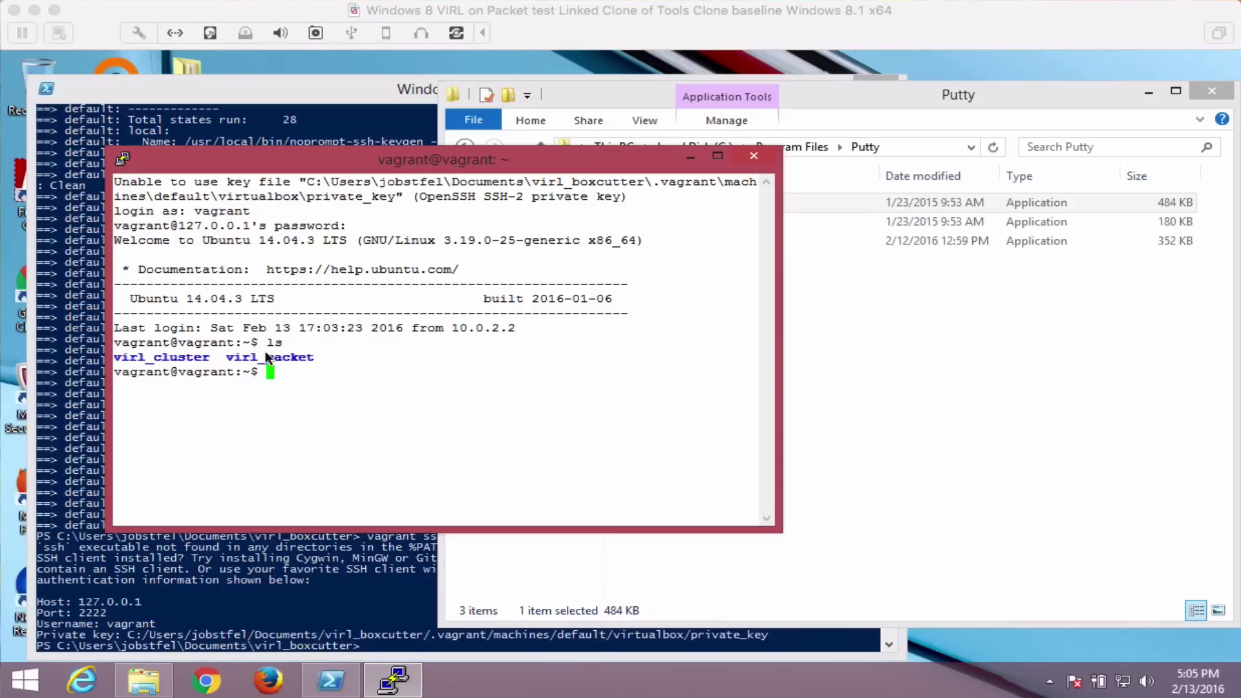
Enter virl_packet, list its files and print Disclaimer.txt.
{"action": "left_click", "coordinate": [292, 369]}
{"action": "type", "text": "cd"}
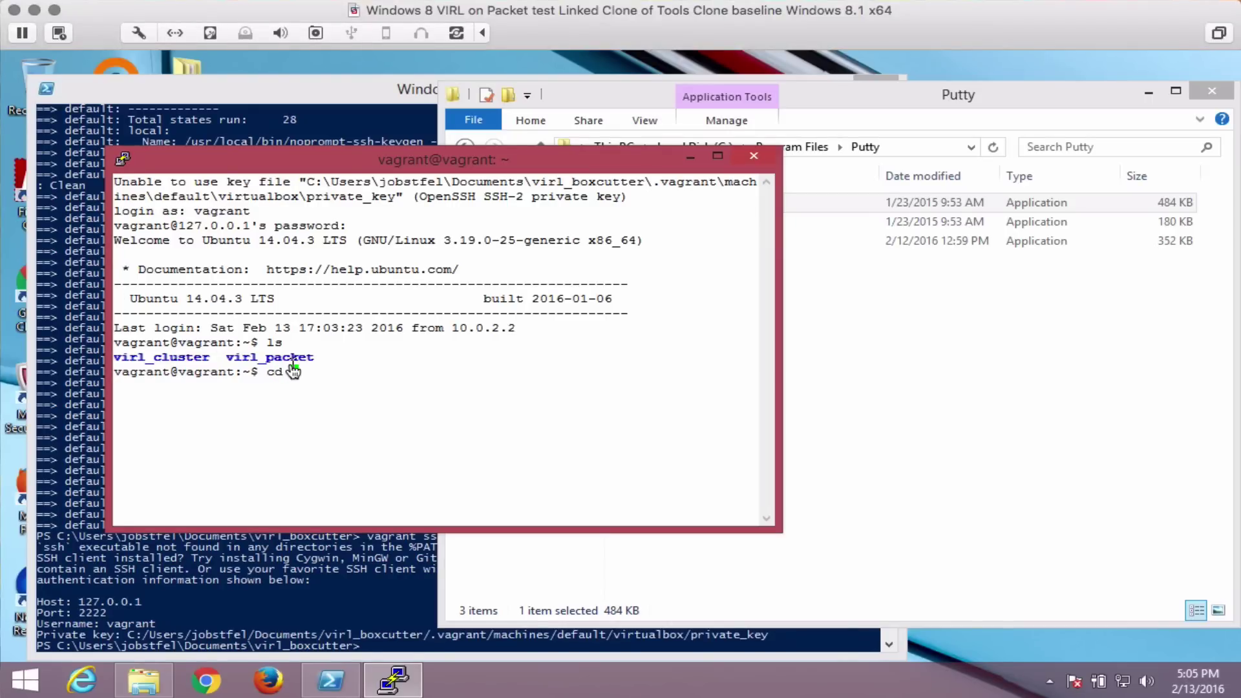
{"action": "type", "text": " virl_p"}
{"action": "key", "text": "Tab"}
{"action": "key", "text": "Return"}
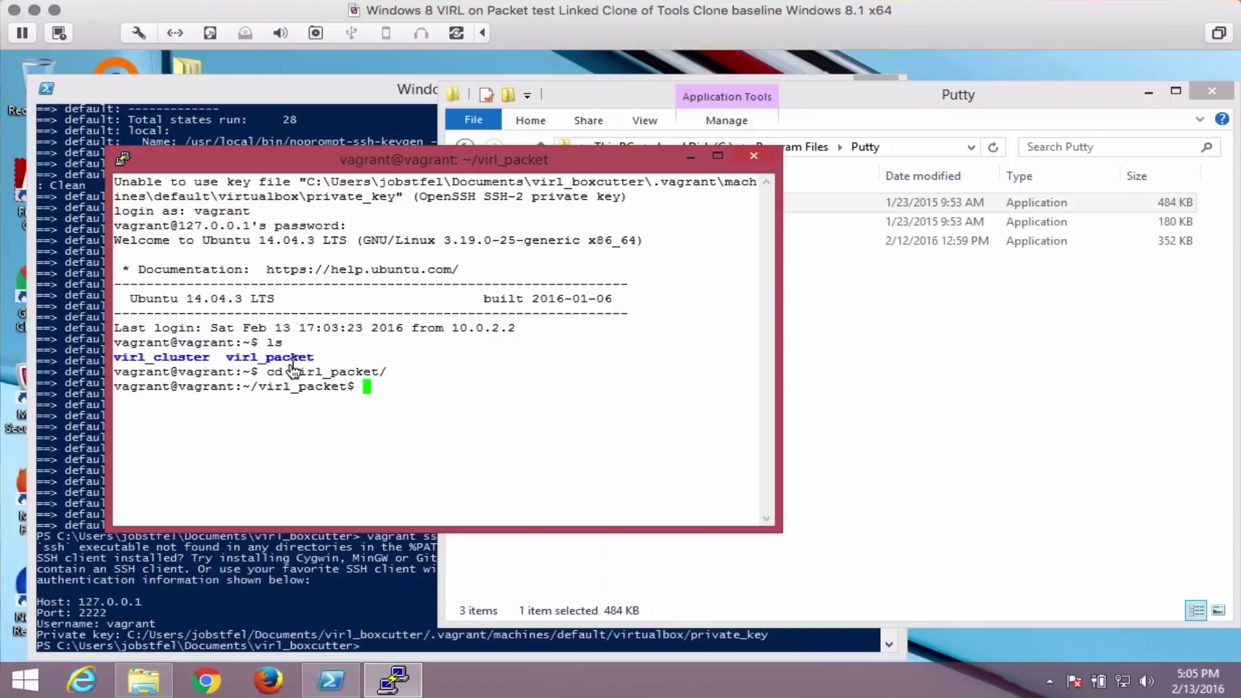
{"action": "type", "text": "ls"}
{"action": "key", "text": "Return"}
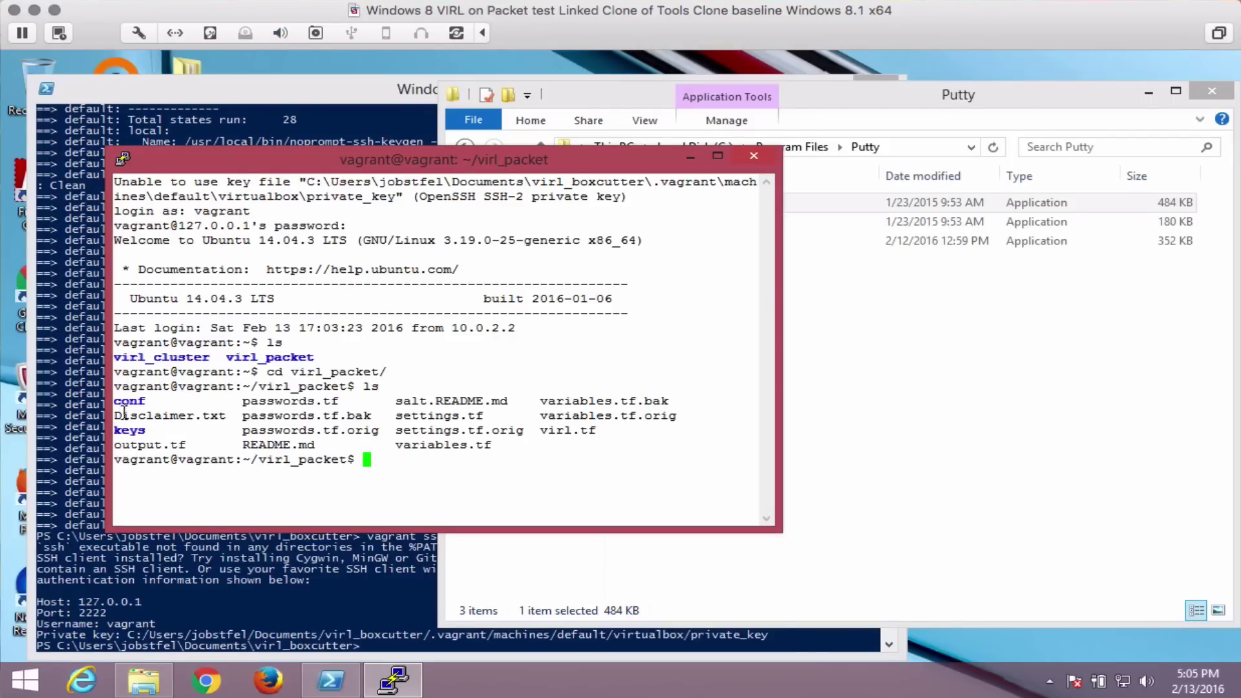
{"action": "type", "text": "cat Di"}
{"action": "key", "text": "Tab"}
{"action": "key", "text": "Return"}
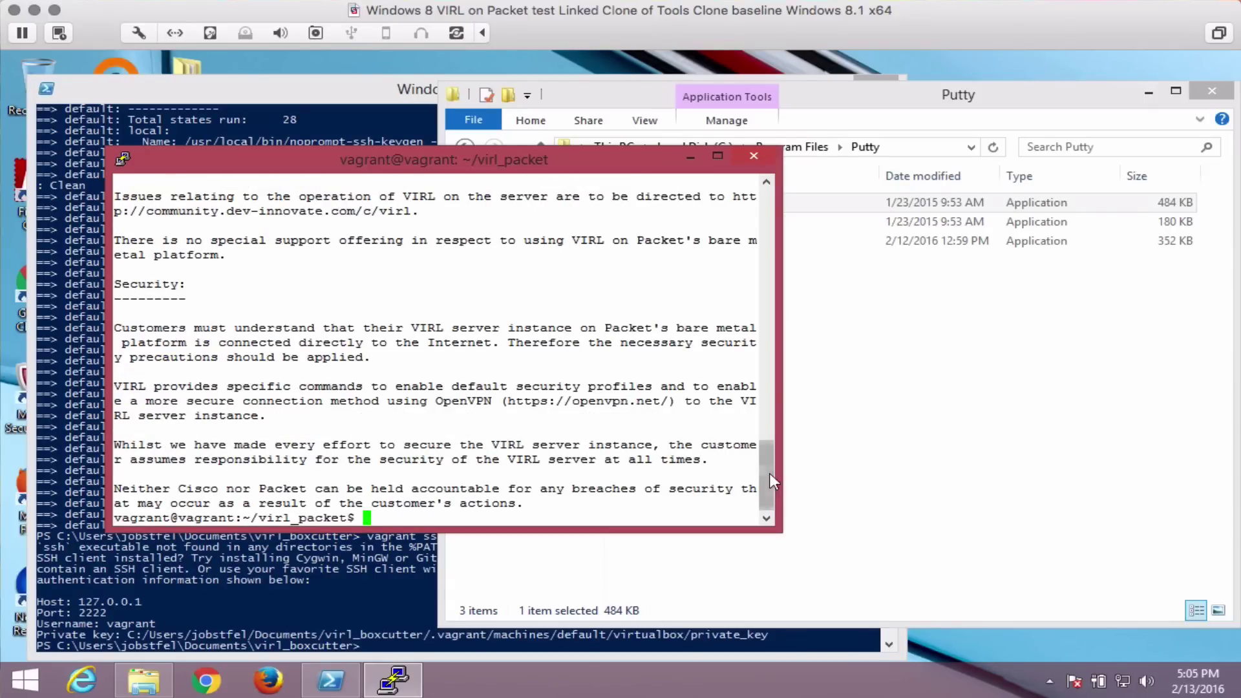
{"action": "mouse_move", "coordinate": [769, 481]}
{"action": "left_mouse_down"}
{"action": "mouse_move", "coordinate": [754, 341]}
{"action": "mouse_move", "coordinate": [765, 465]}
{"action": "left_mouse_up"}
Review the credentials in passwords.tf with nano, then type terraform plan . at the prompt.
{"action": "type", "text": "ls"}
{"action": "key", "text": "Return"}
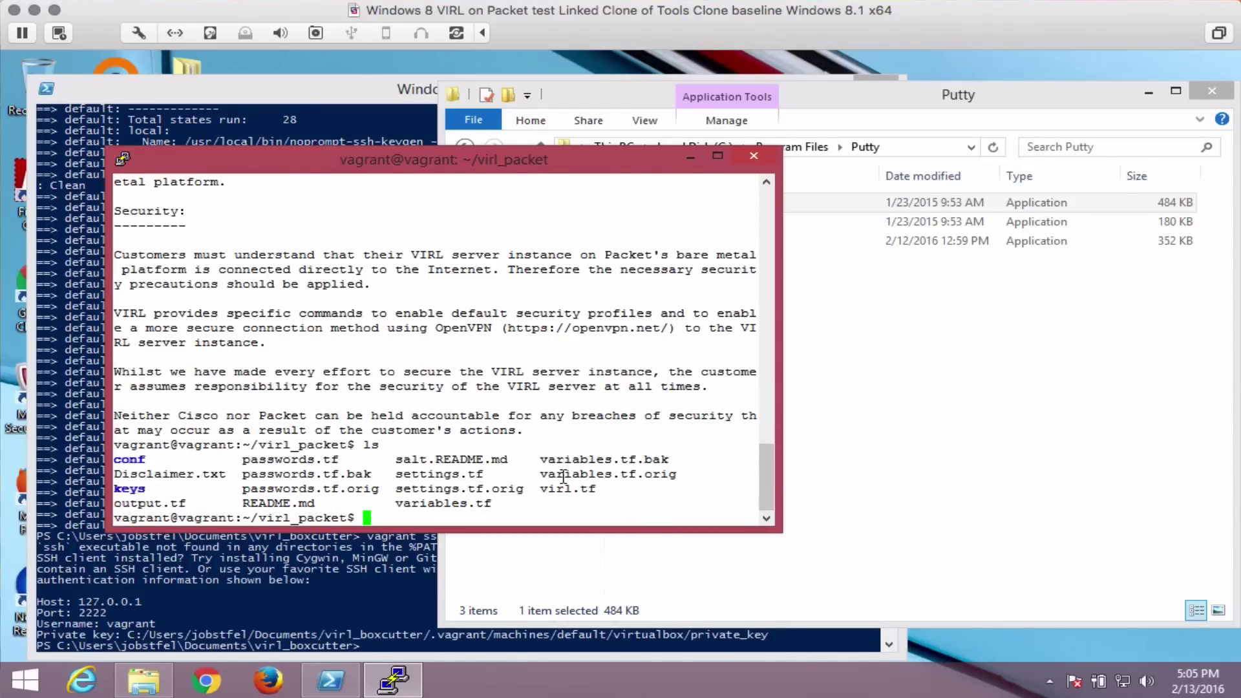
{"action": "type", "text": "nano"}
{"action": "key", "text": "Return"}
{"action": "type", "text": "n"}
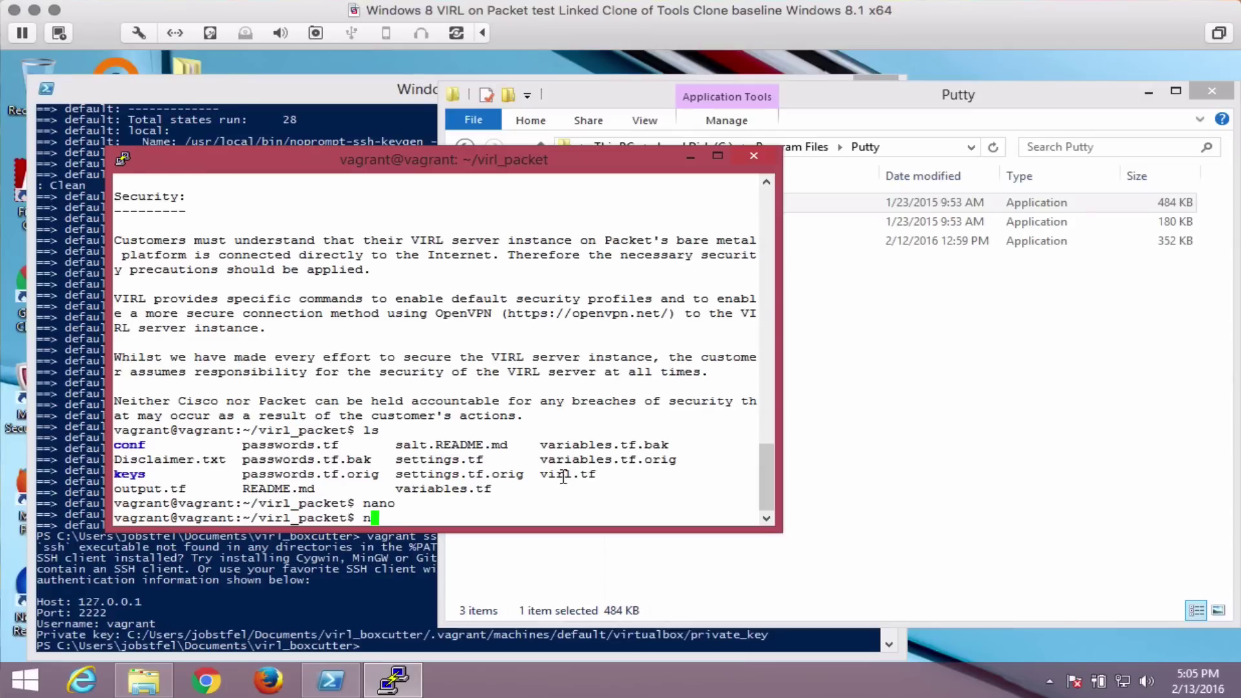
{"action": "type", "text": "ano passwords.tf"}
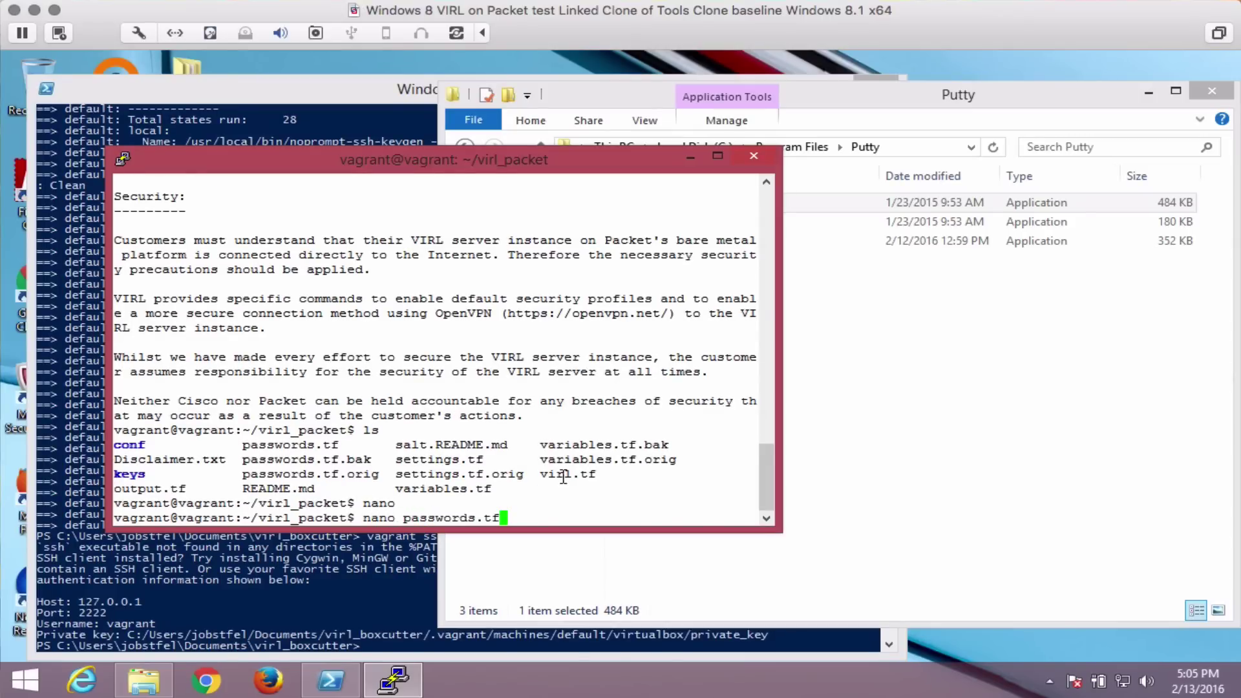
{"action": "key", "text": "Return"}
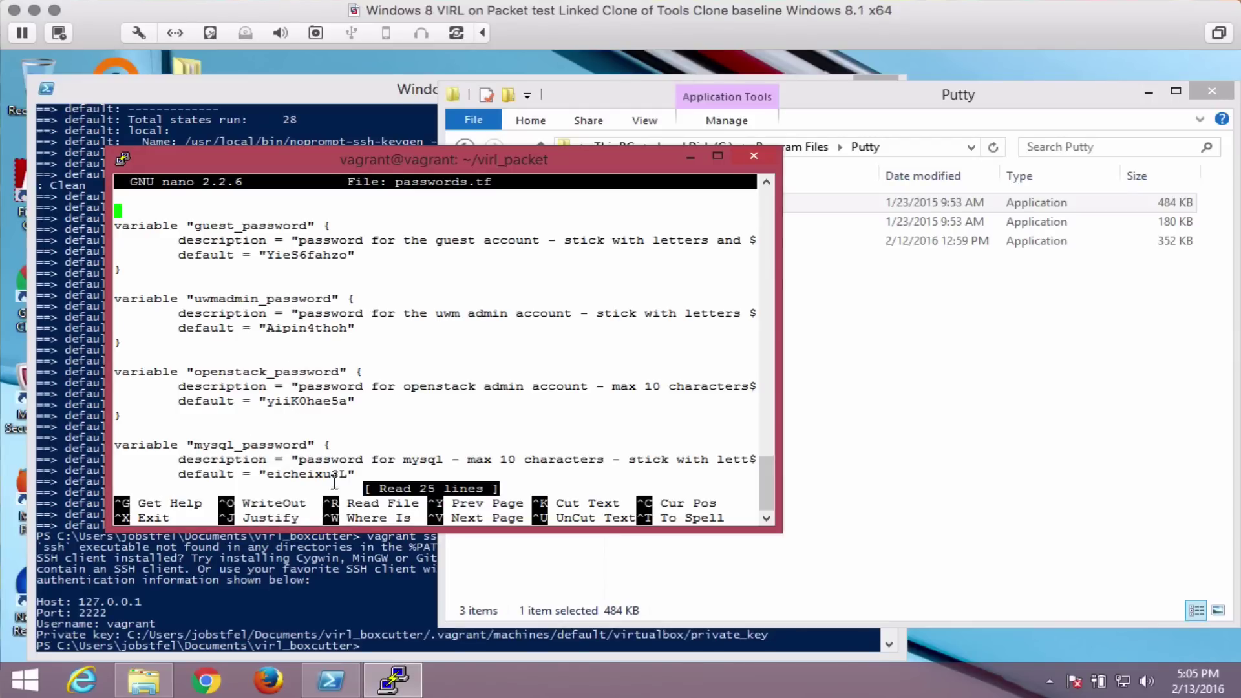
{"action": "key", "text": "ctrl+x"}
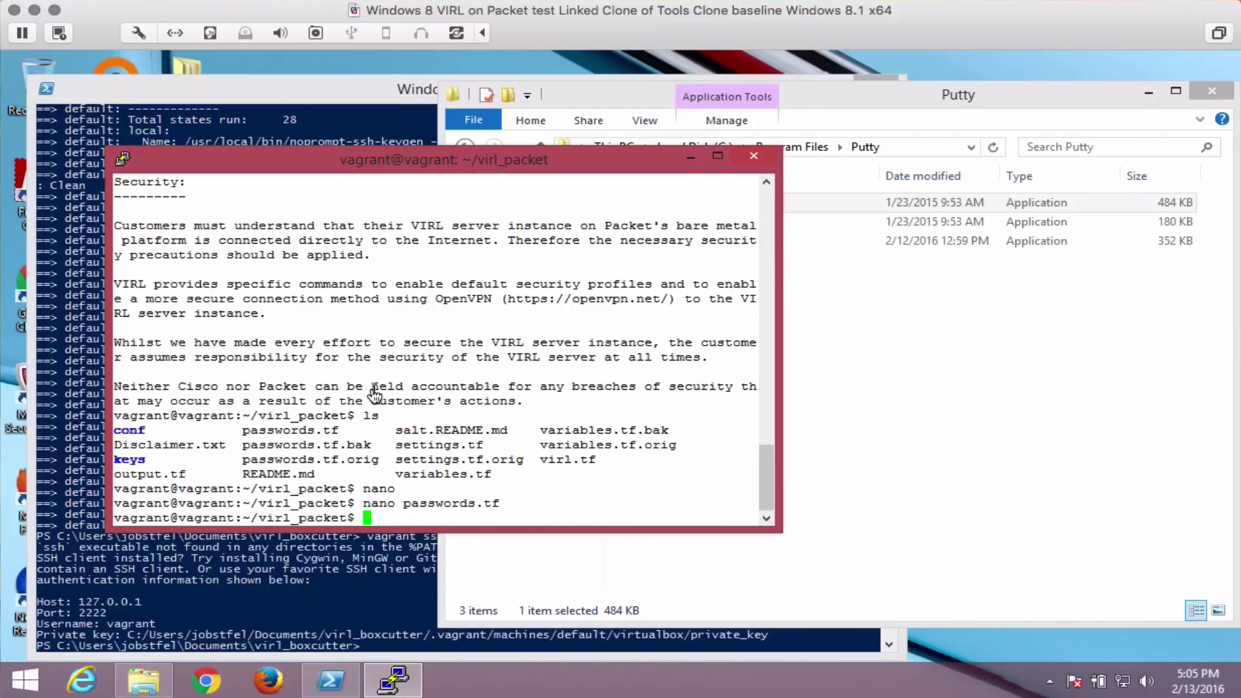
{"action": "type", "text": "terraform plan ."}
Run terraform plan ., review its 3-to-add output, and type terraform apply.
{"action": "key", "text": "Return"}
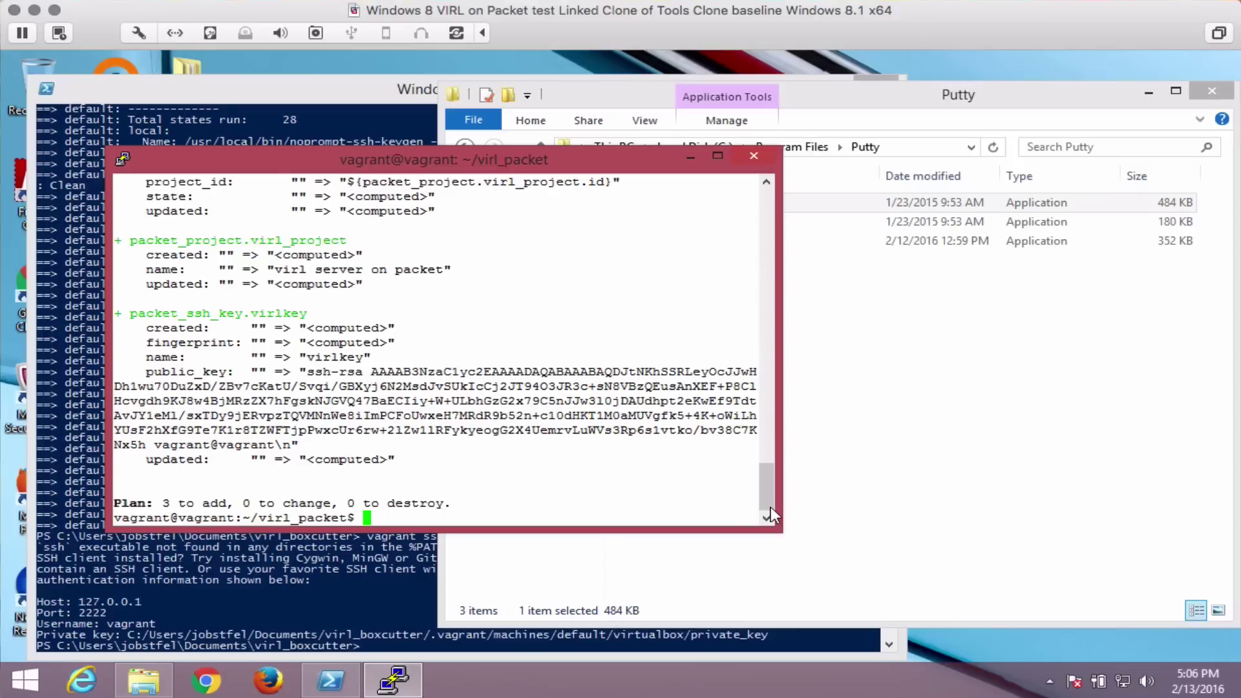
{"action": "left_click_drag", "start_coordinate": [768, 502], "coordinate": [766, 470]}
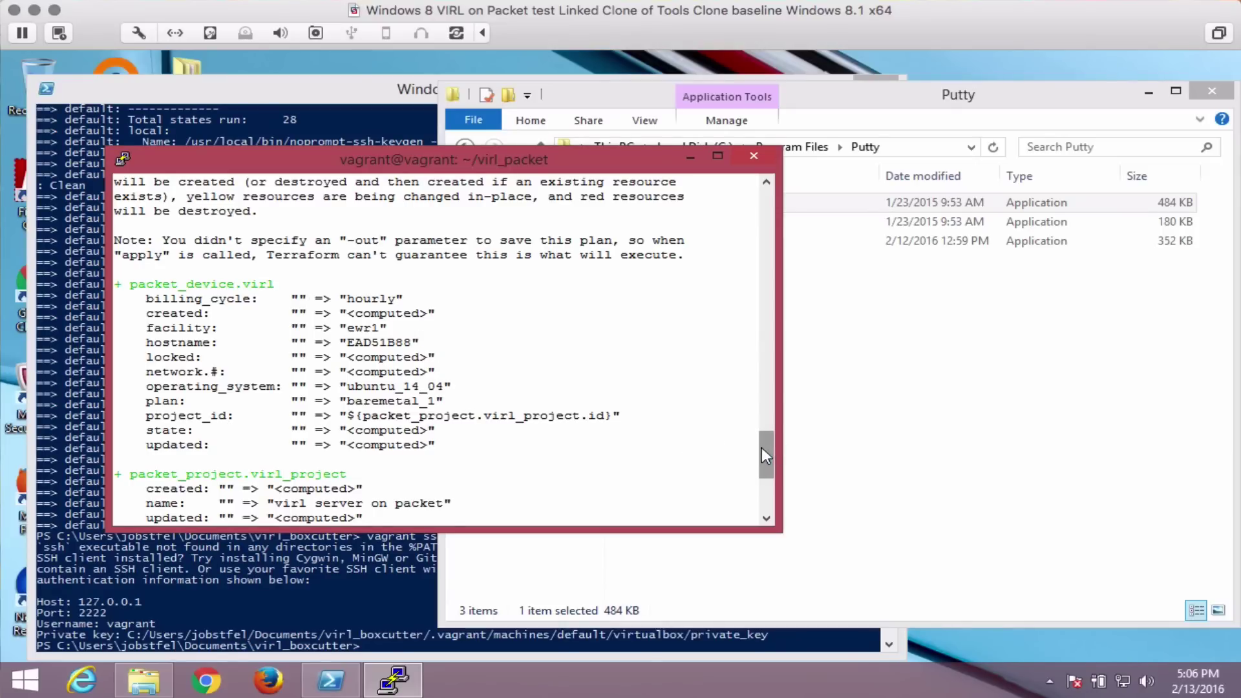
{"action": "left_click_drag", "start_coordinate": [760, 448], "coordinate": [759, 490]}
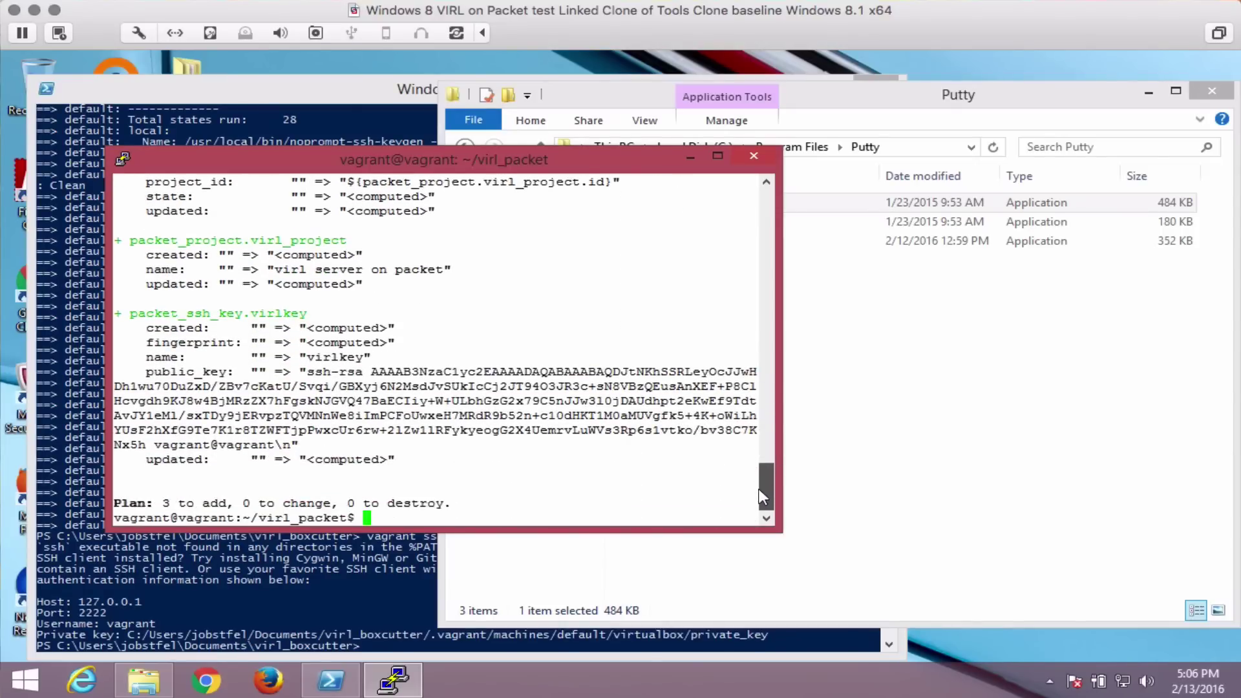
{"action": "type", "text": "terraform apply ."}
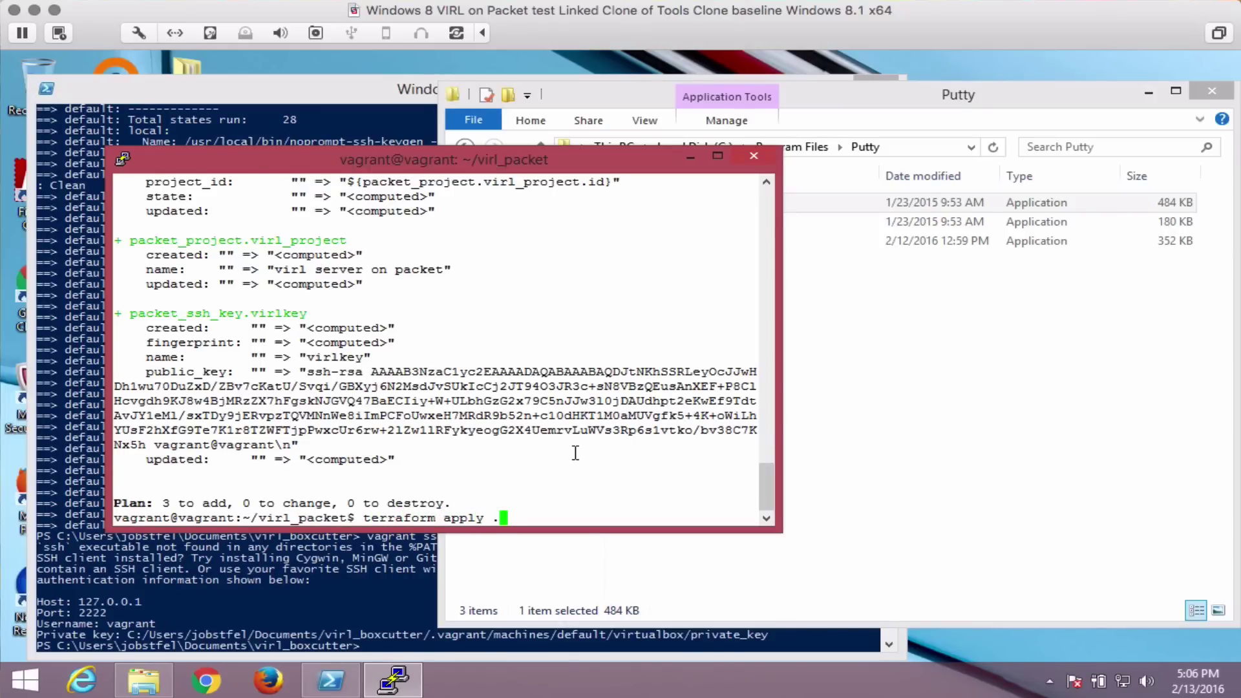
Run terraform apply . to deploy the server, then list files and copy the client.ovpn name.
{"action": "key", "text": "Return"}
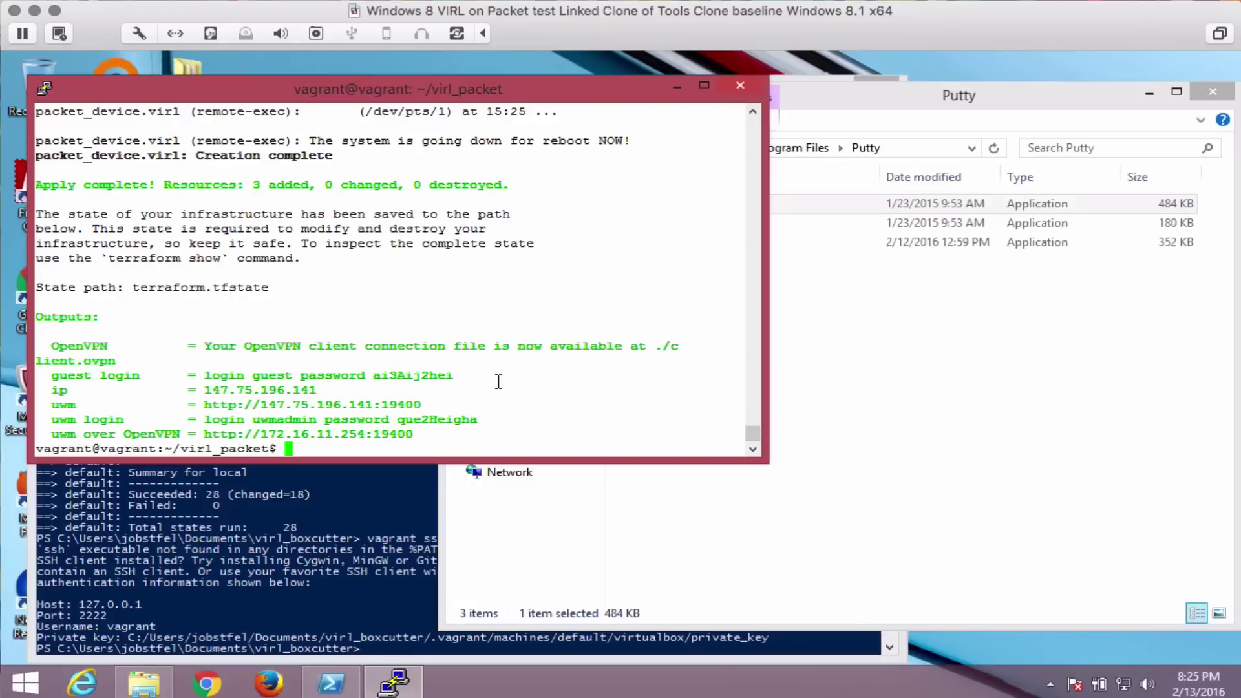
{"action": "type", "text": "ls"}
{"action": "key", "text": "Return"}
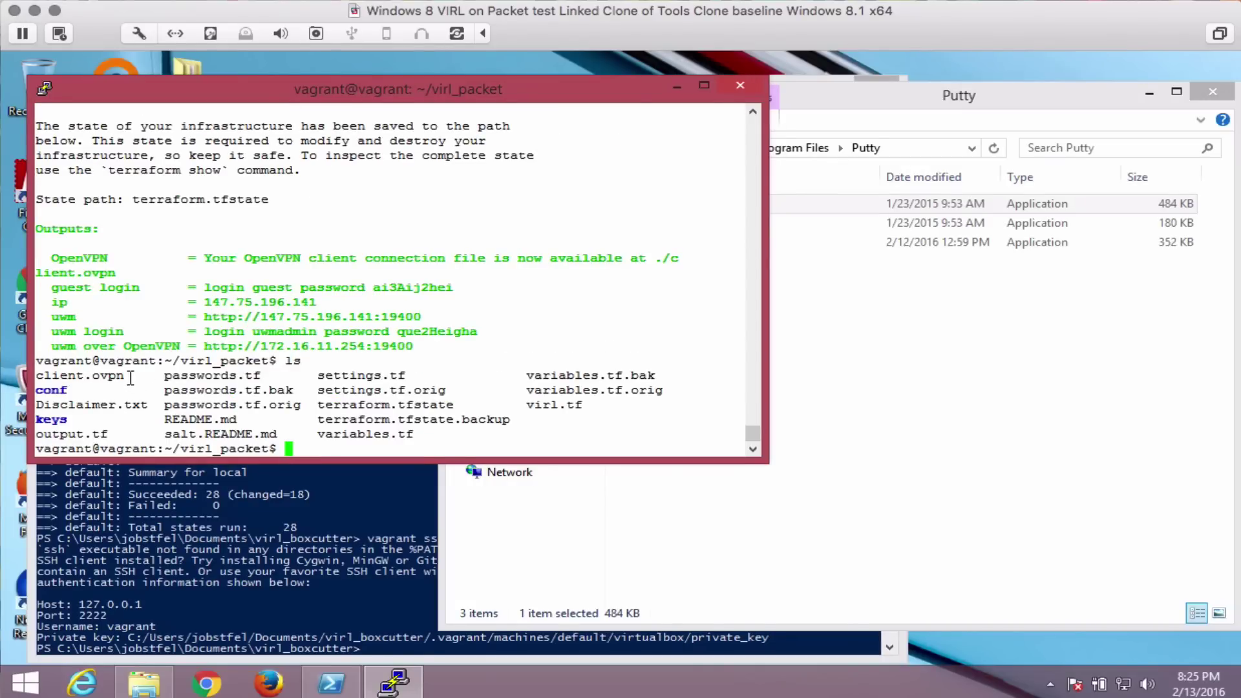
{"action": "left_click_drag", "start_coordinate": [125, 376], "coordinate": [40, 378]}
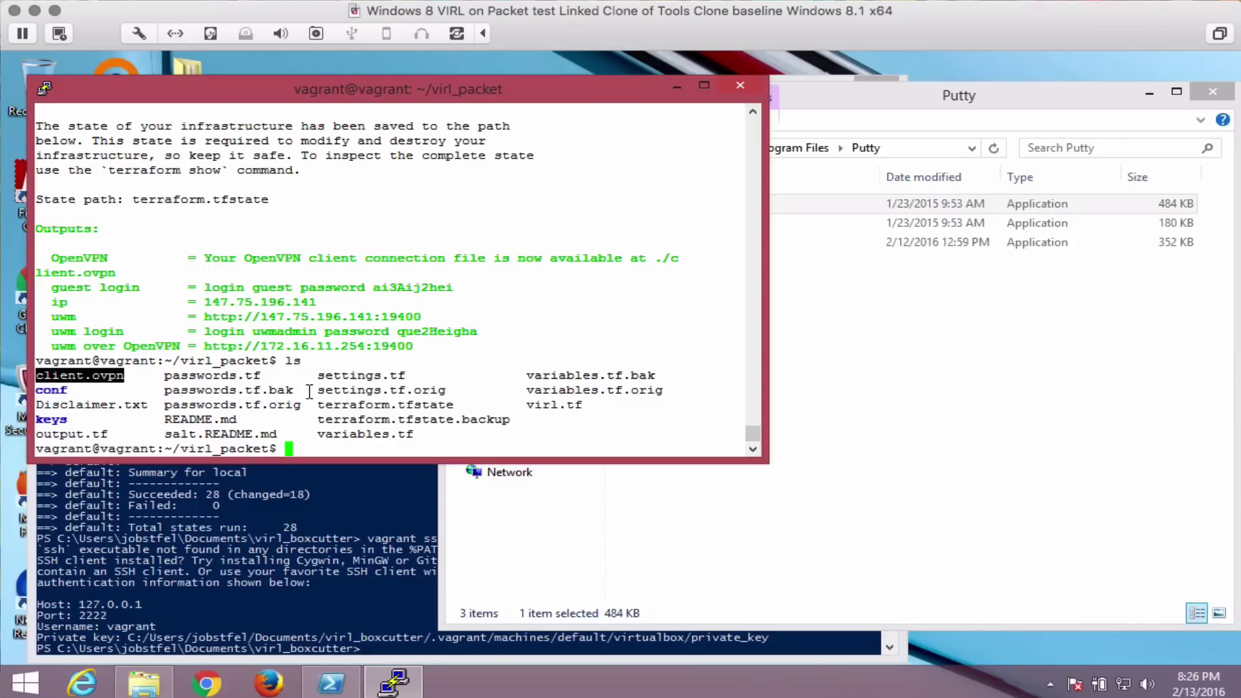
Print client.ovpn with cat and scroll up through its settings, certificates and keys.
{"action": "type", "text": "cat cl"}
{"action": "key", "text": "Tab"}
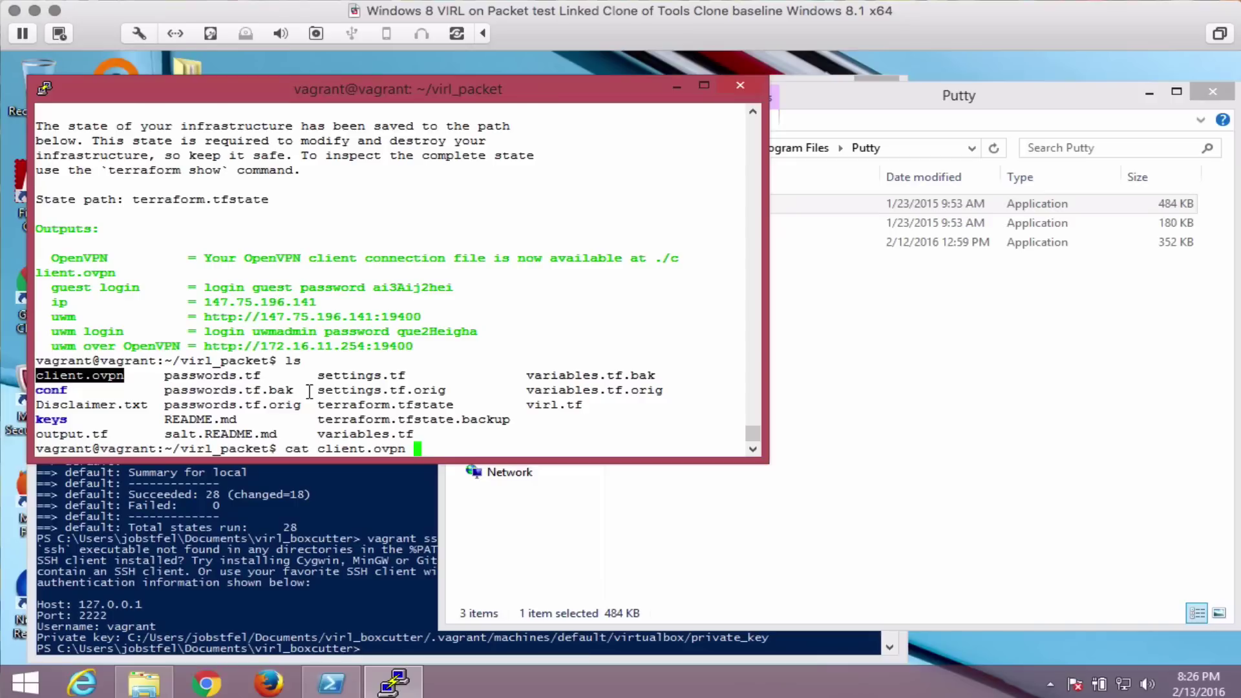
{"action": "key", "text": "Return"}
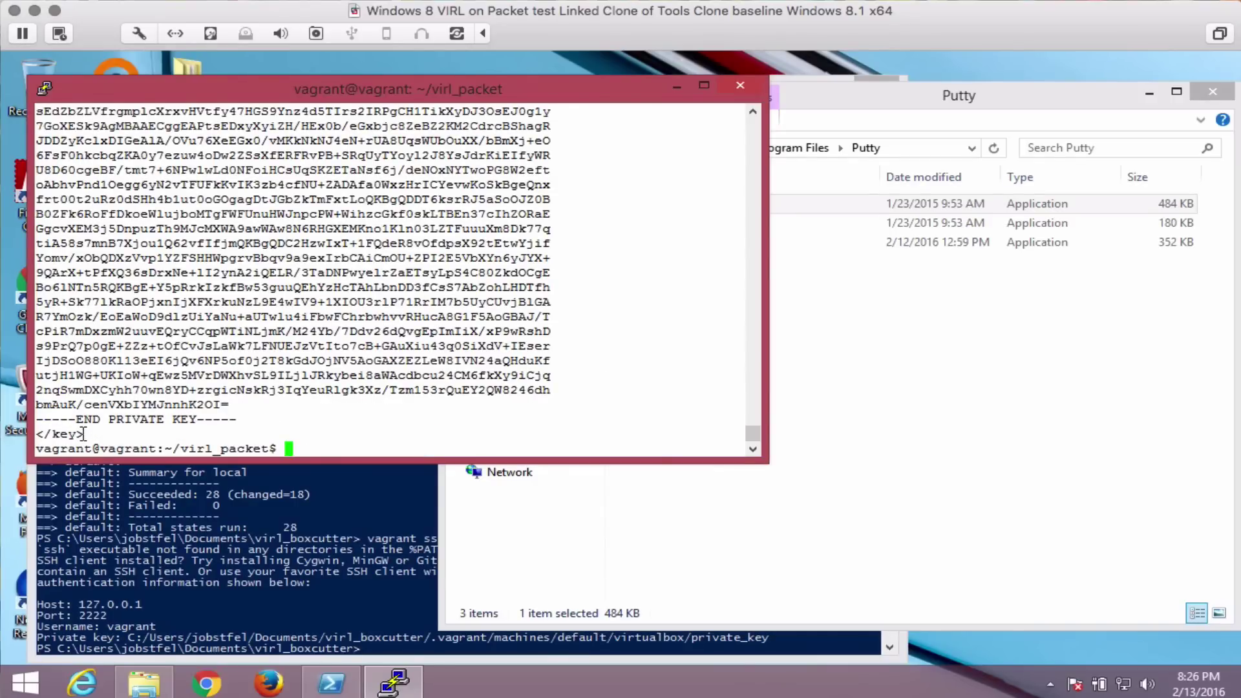
{"action": "scroll", "coordinate": [83, 434], "scroll_direction": "up", "scroll_amount": 15}
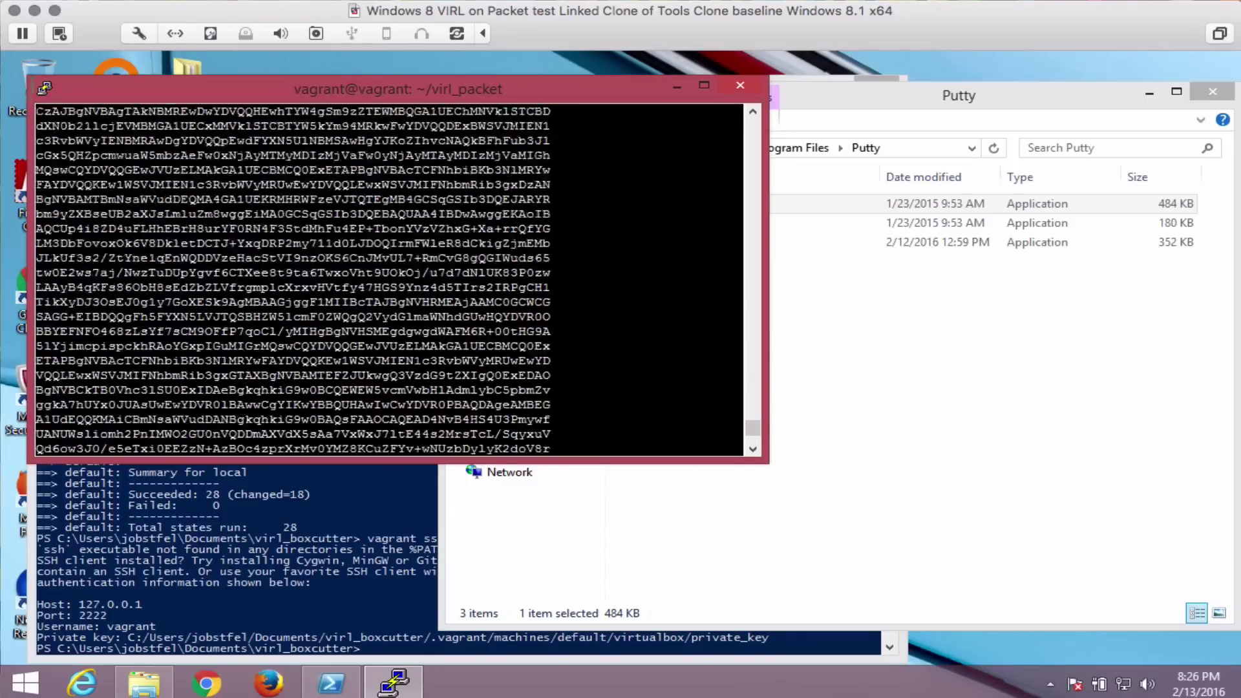
{"action": "scroll", "coordinate": [292, 279], "scroll_direction": "up", "scroll_amount": 10}
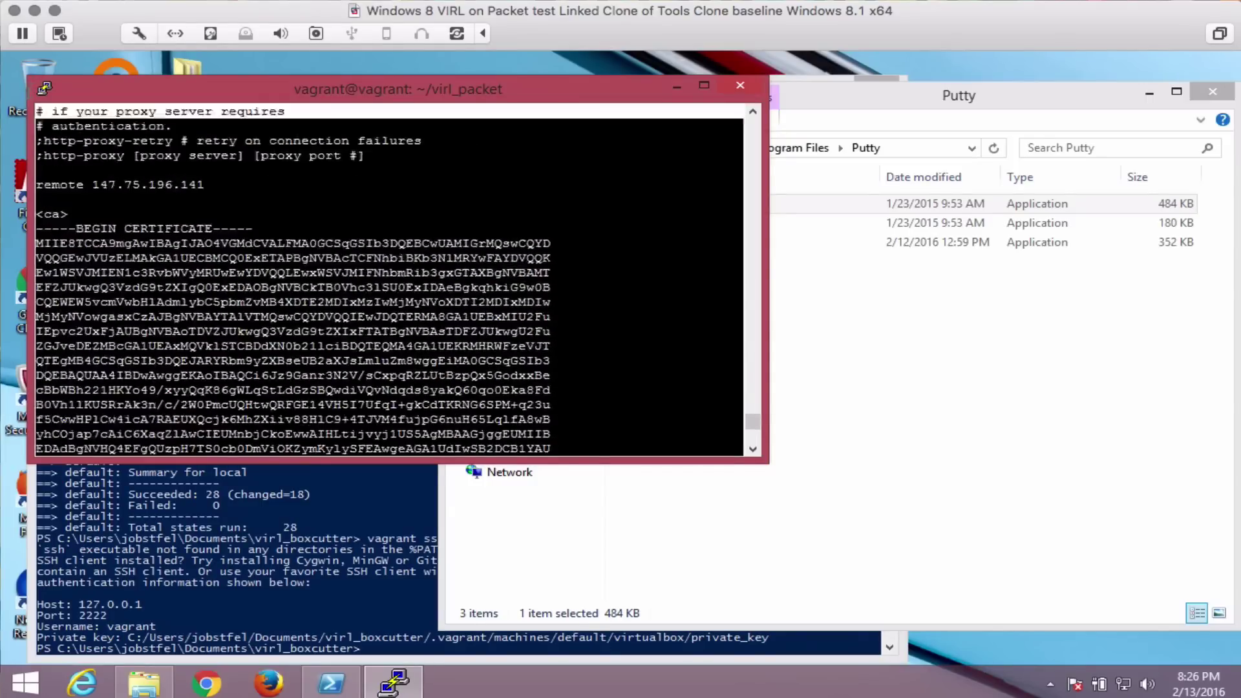
{"action": "scroll", "coordinate": [293, 279], "scroll_direction": "up", "scroll_amount": 8}
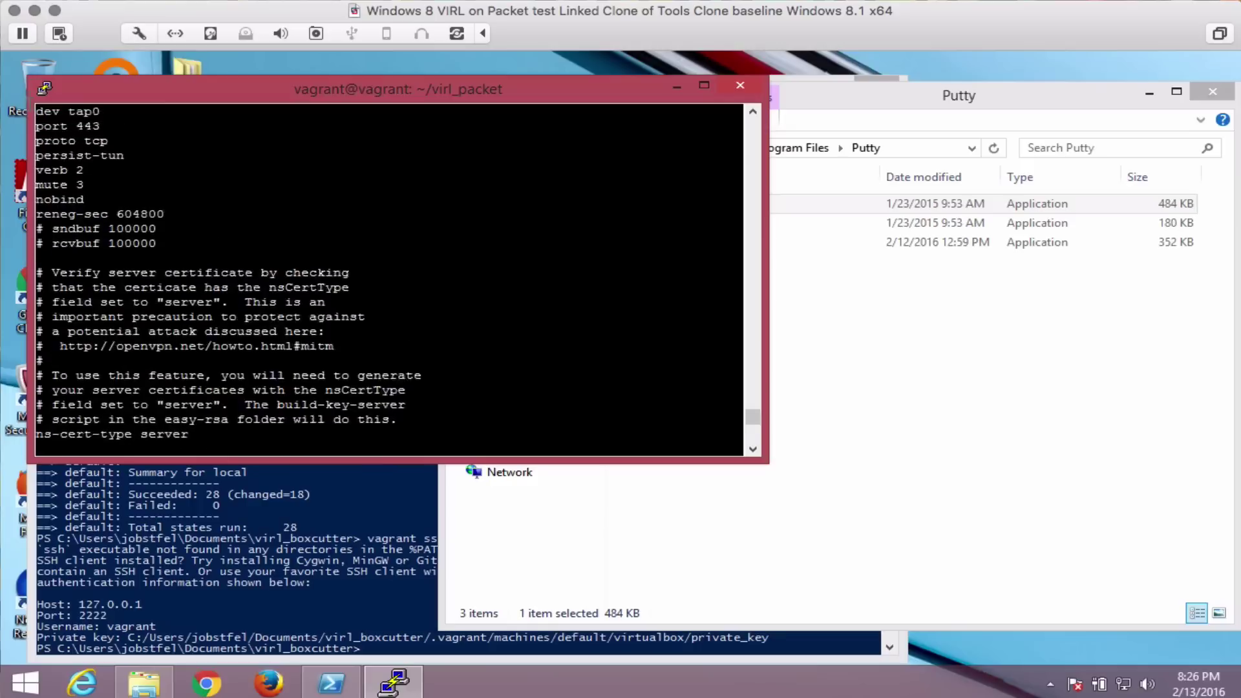
{"action": "scroll", "coordinate": [293, 280], "scroll_direction": "up", "scroll_amount": 6}
Browse to C:\Program Files\OpenVPN\config and bring up the client file's context menu.
{"action": "left_click", "coordinate": [915, 324]}
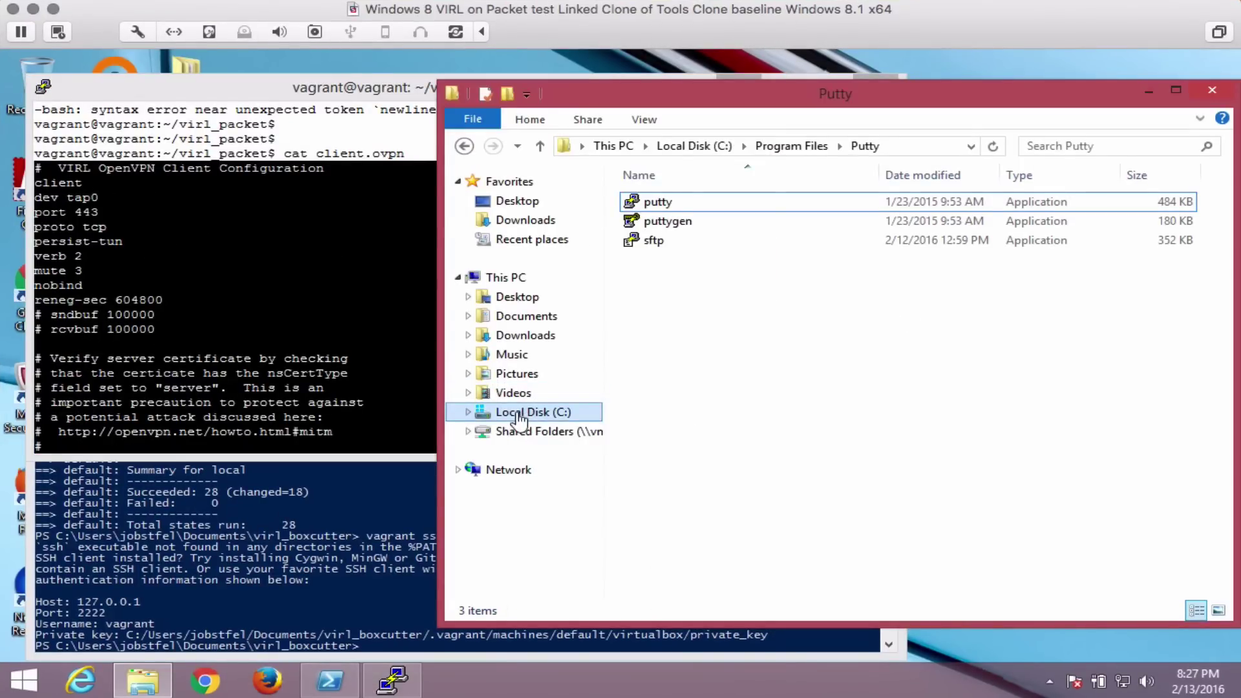
{"action": "left_click", "coordinate": [519, 419]}
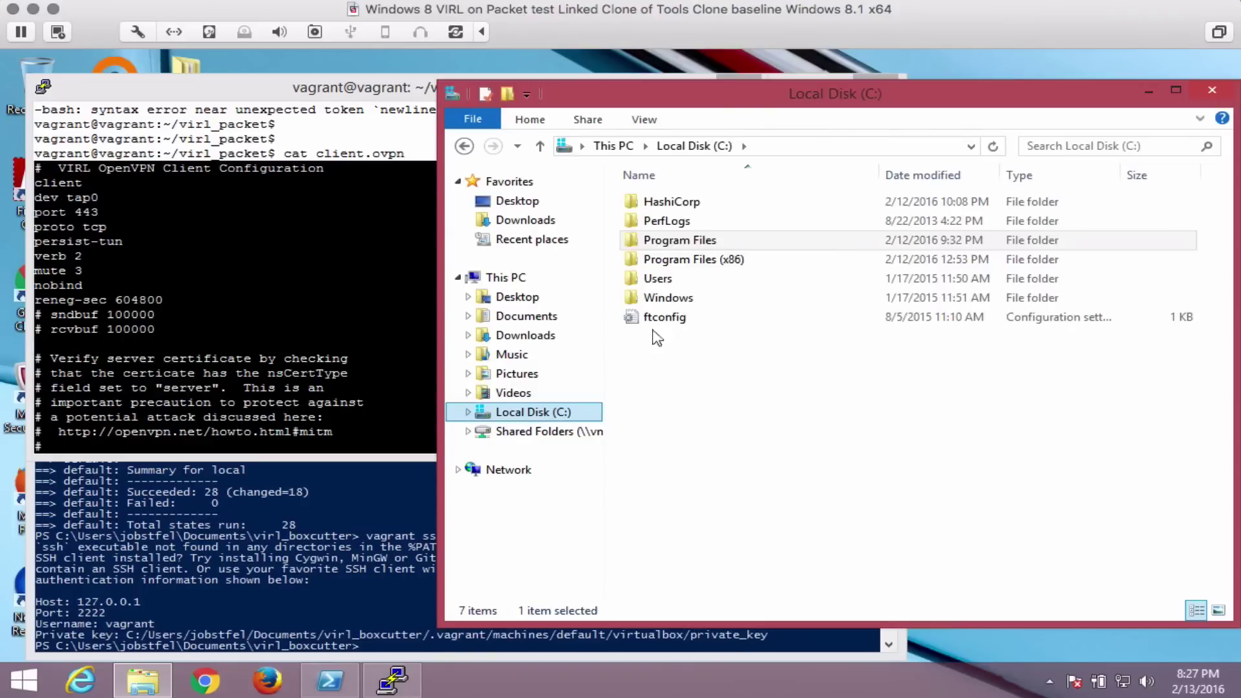
{"action": "left_click", "coordinate": [690, 241]}
{"action": "double_click", "coordinate": [690, 241]}
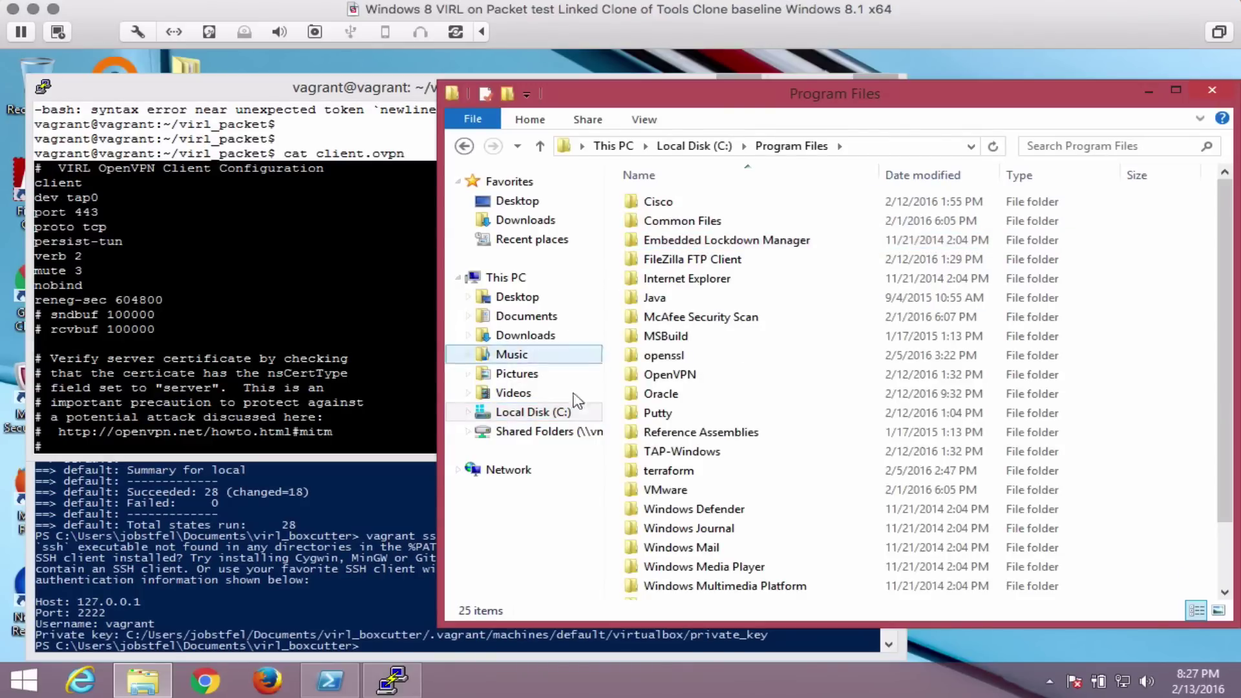
{"action": "left_click", "coordinate": [685, 380]}
{"action": "double_click", "coordinate": [685, 379]}
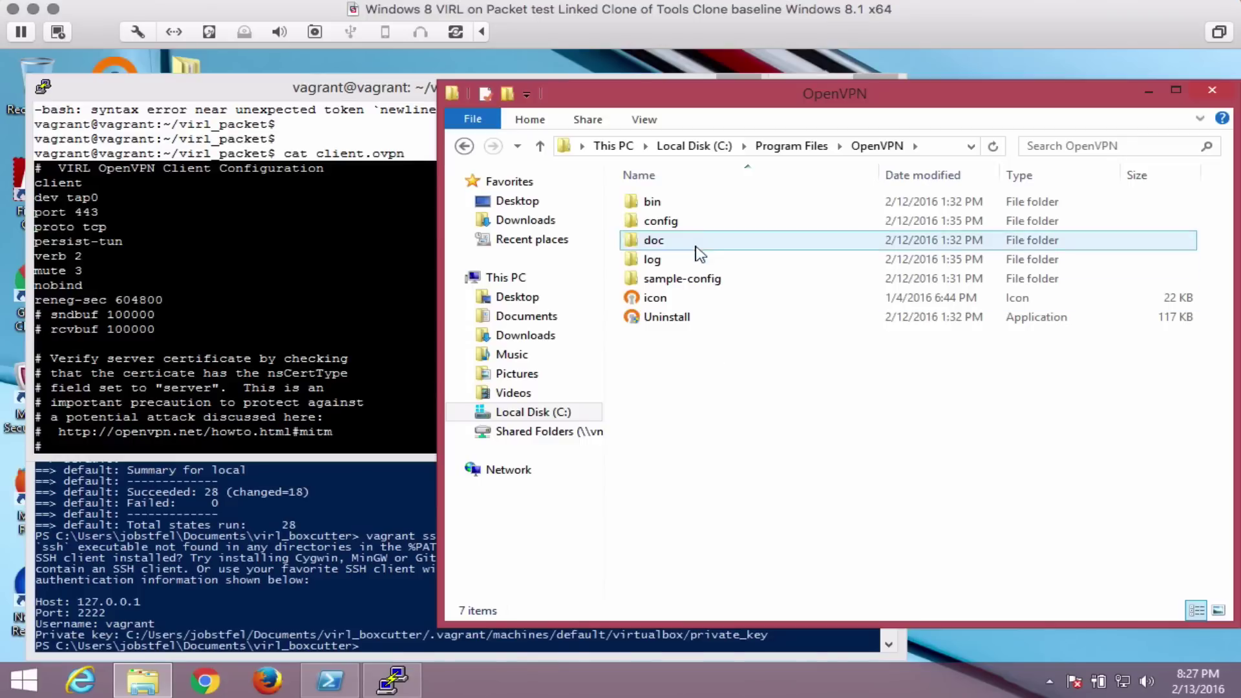
{"action": "double_click", "coordinate": [676, 228]}
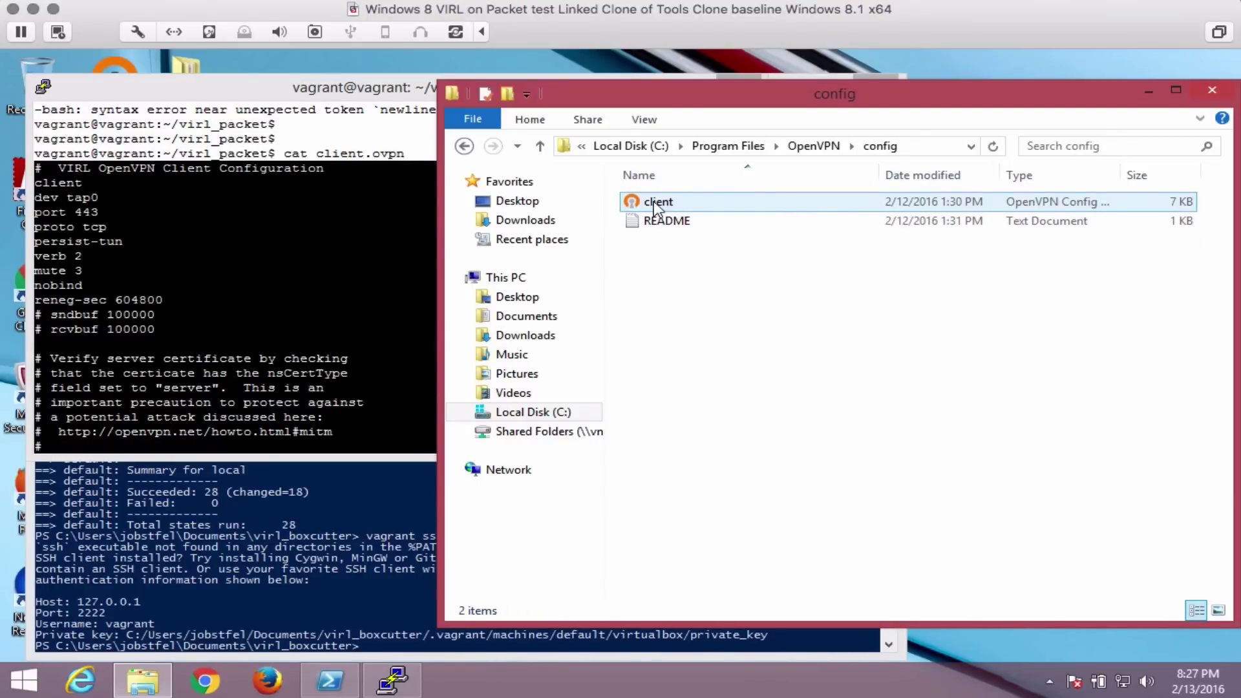
{"action": "right_click", "coordinate": [654, 202]}
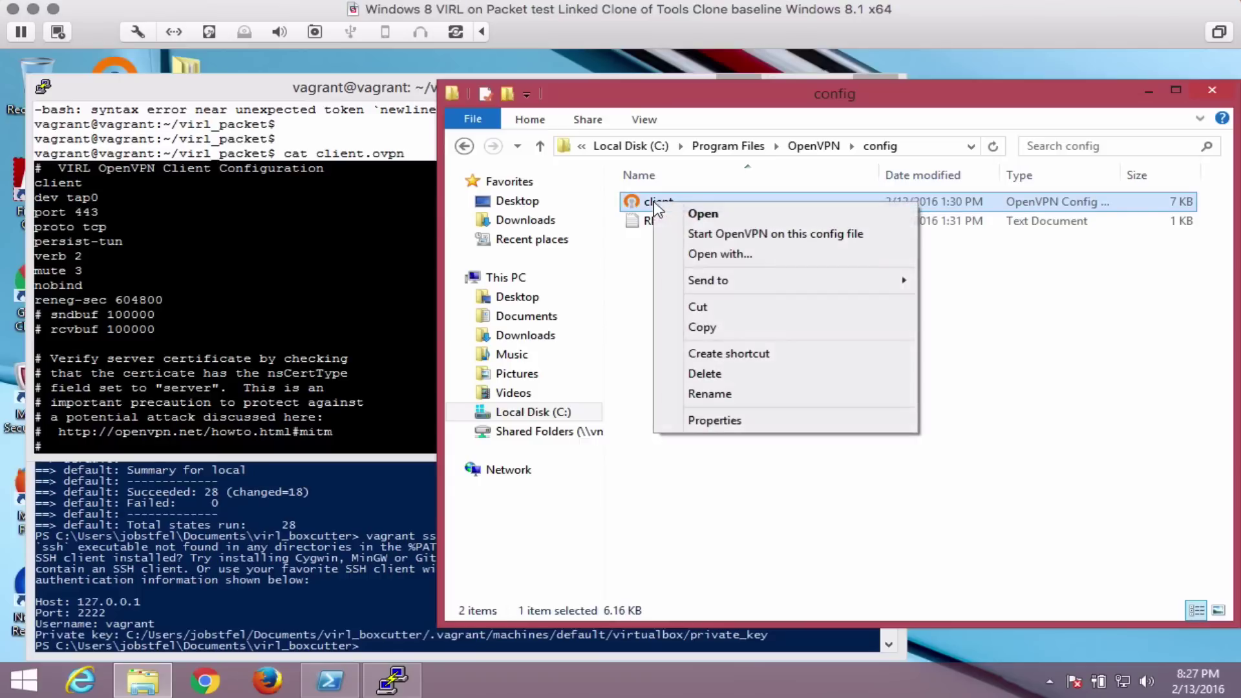
Open the client config in Notepad and replace its contents with the copied client.ovpn text.
{"action": "left_click", "coordinate": [706, 256]}
{"action": "left_click", "coordinate": [471, 340]}
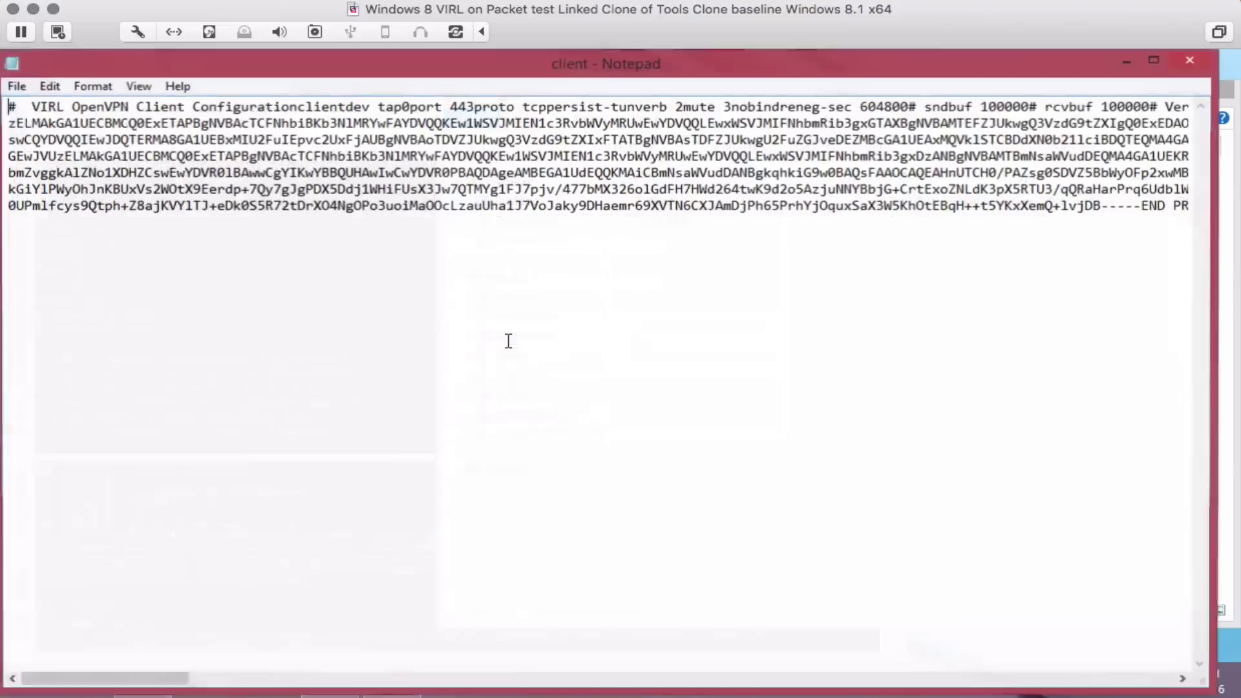
{"action": "key", "text": "ctrl+a"}
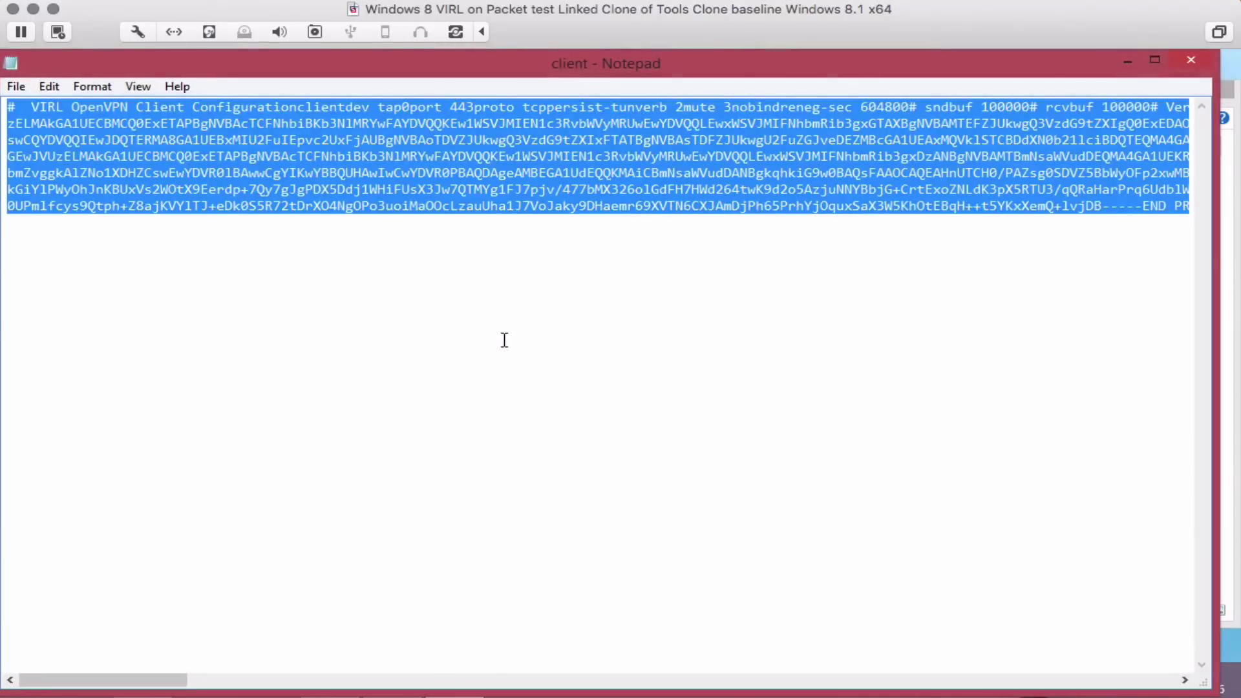
{"action": "key", "text": "Delete"}
{"action": "left_click", "coordinate": [50, 87]}
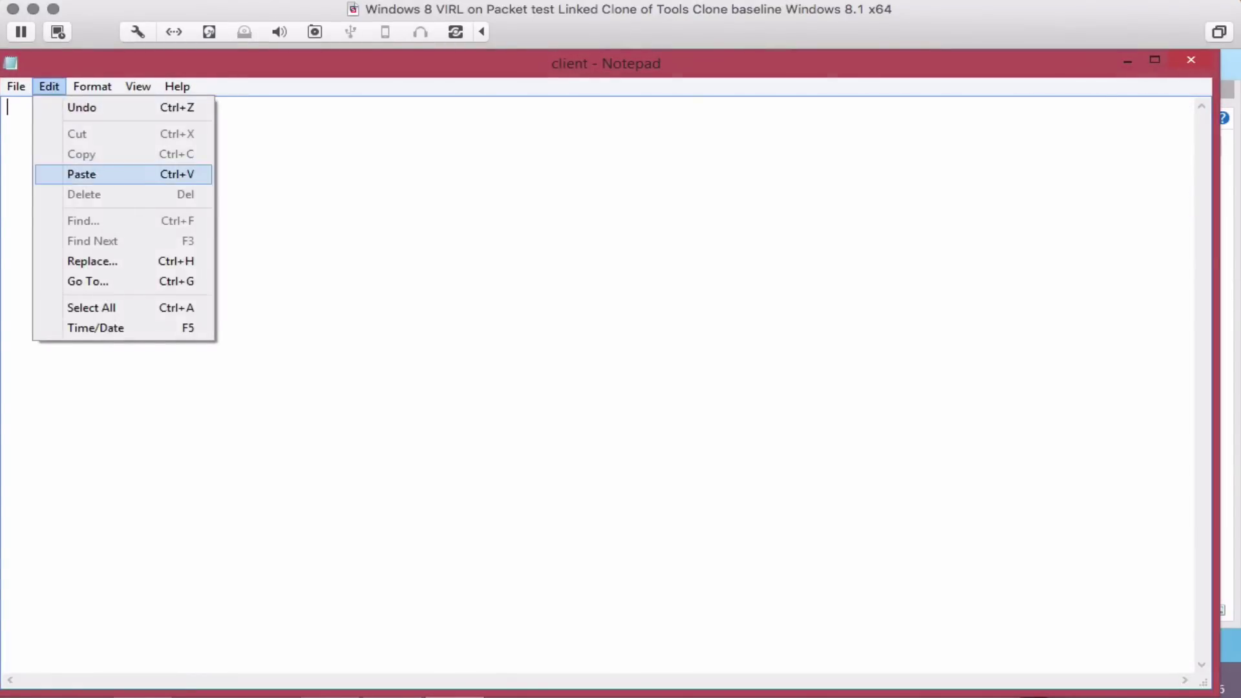
{"action": "left_click", "coordinate": [81, 174]}
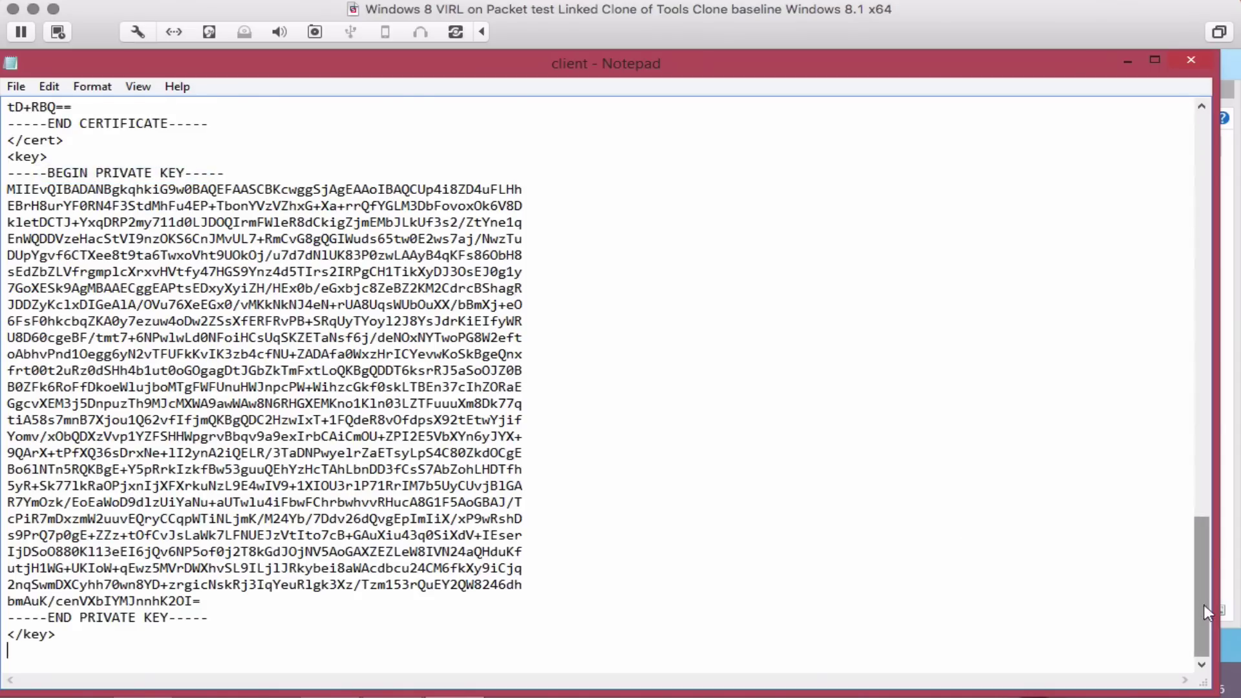
{"action": "left_click_drag", "start_coordinate": [1203, 606], "coordinate": [1193, 196]}
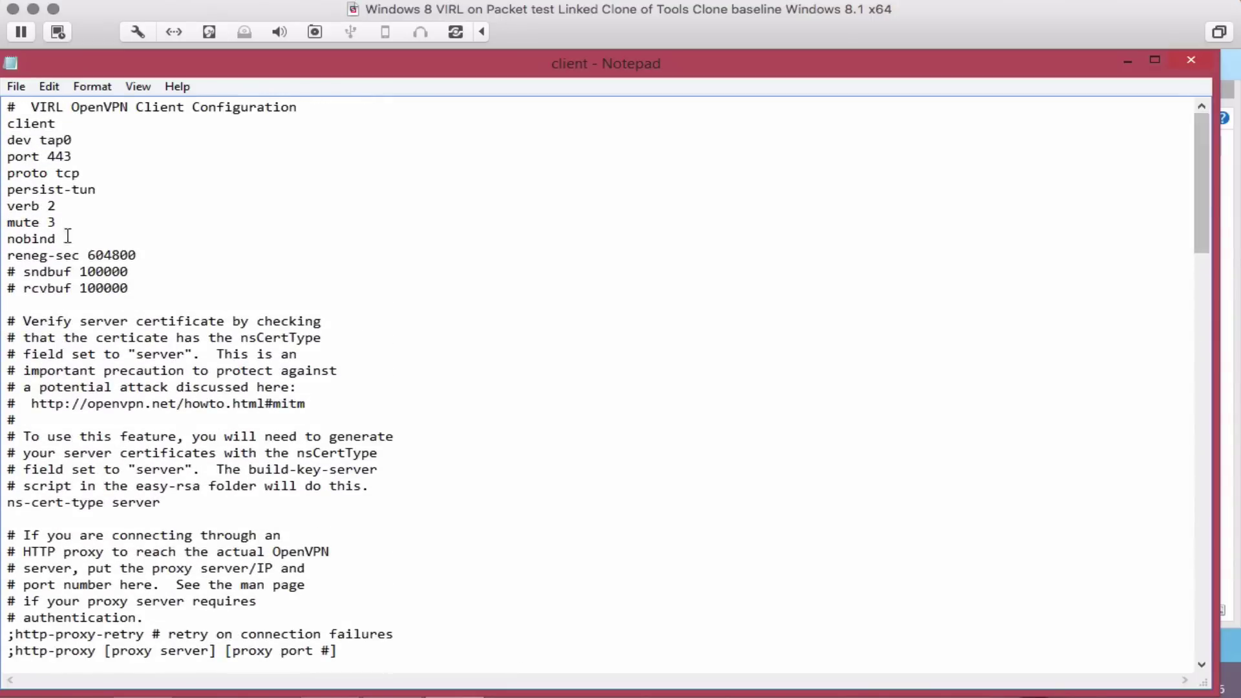
Save the client file and close Notepad.
{"action": "left_click", "coordinate": [16, 87]}
{"action": "left_click", "coordinate": [41, 148]}
{"action": "left_click", "coordinate": [1181, 60]}
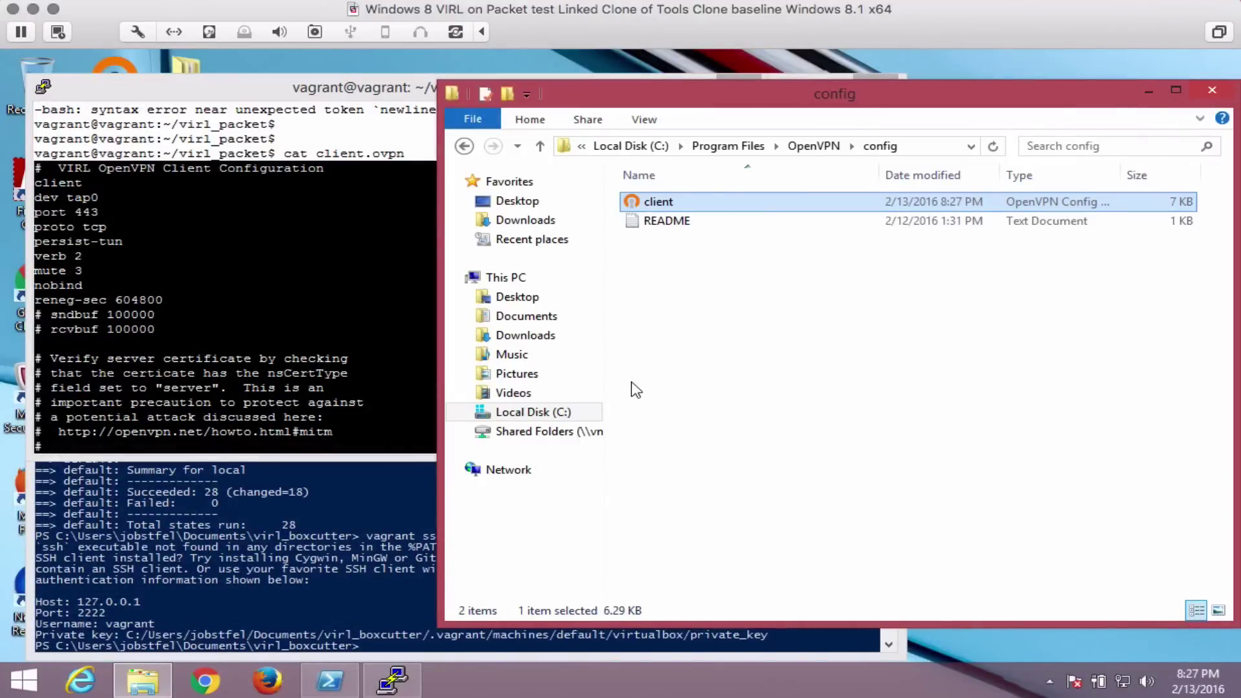
Show the Terraform outputs and ping the server IP 147.75.196.141 for two replies.
{"action": "left_click", "coordinate": [399, 338]}
{"action": "scroll", "coordinate": [399, 338], "scroll_direction": "down", "scroll_amount": 20}
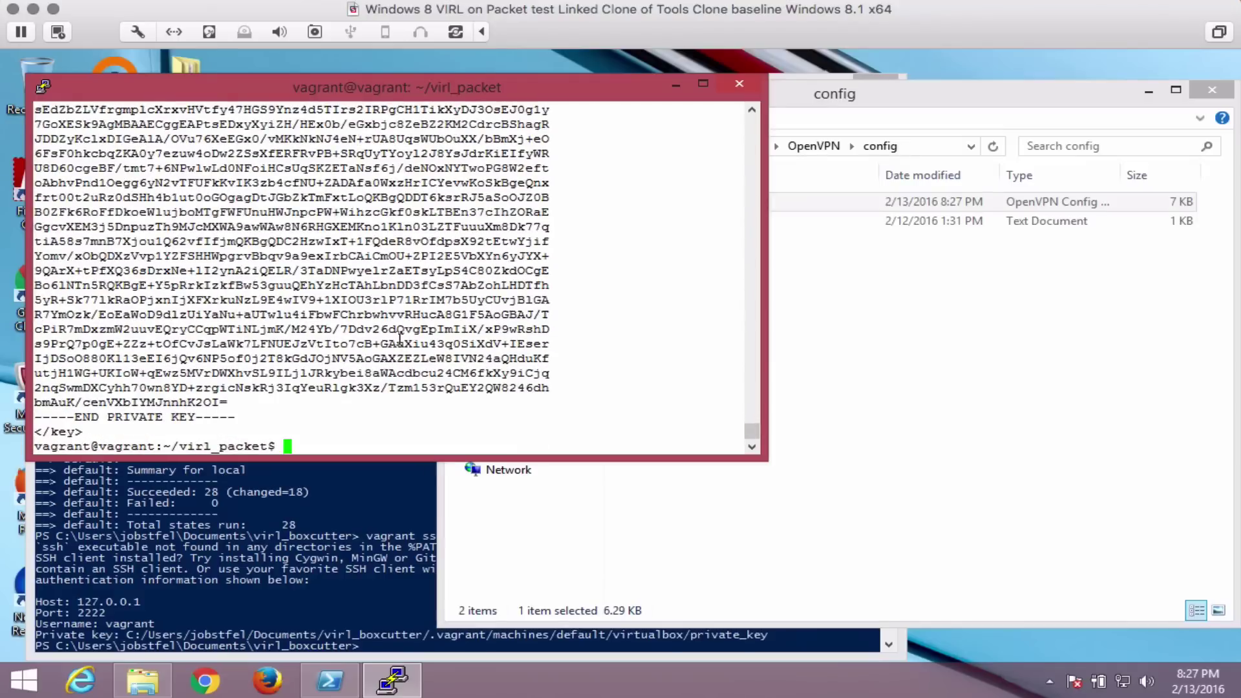
{"action": "type", "text": "terraform show"}
{"action": "key", "text": "Return"}
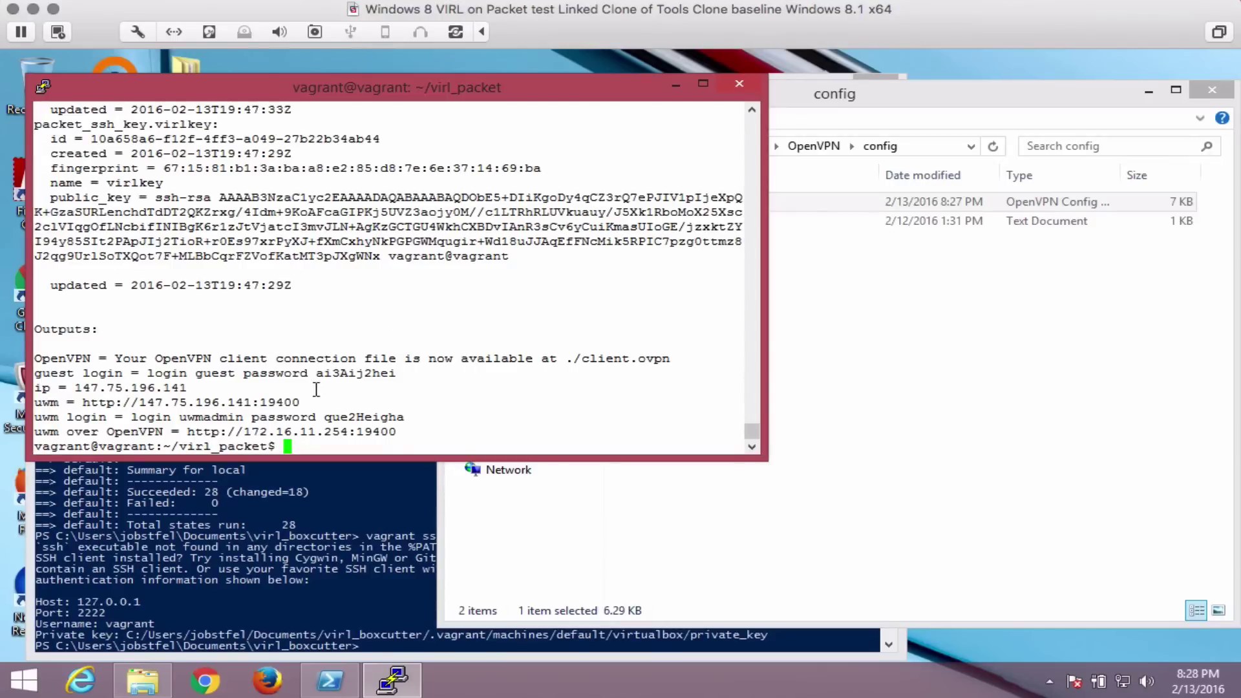
{"action": "type", "text": "ping"}
{"action": "left_click_drag", "start_coordinate": [75, 390], "coordinate": [181, 389]}
{"action": "right_click", "coordinate": [252, 390]}
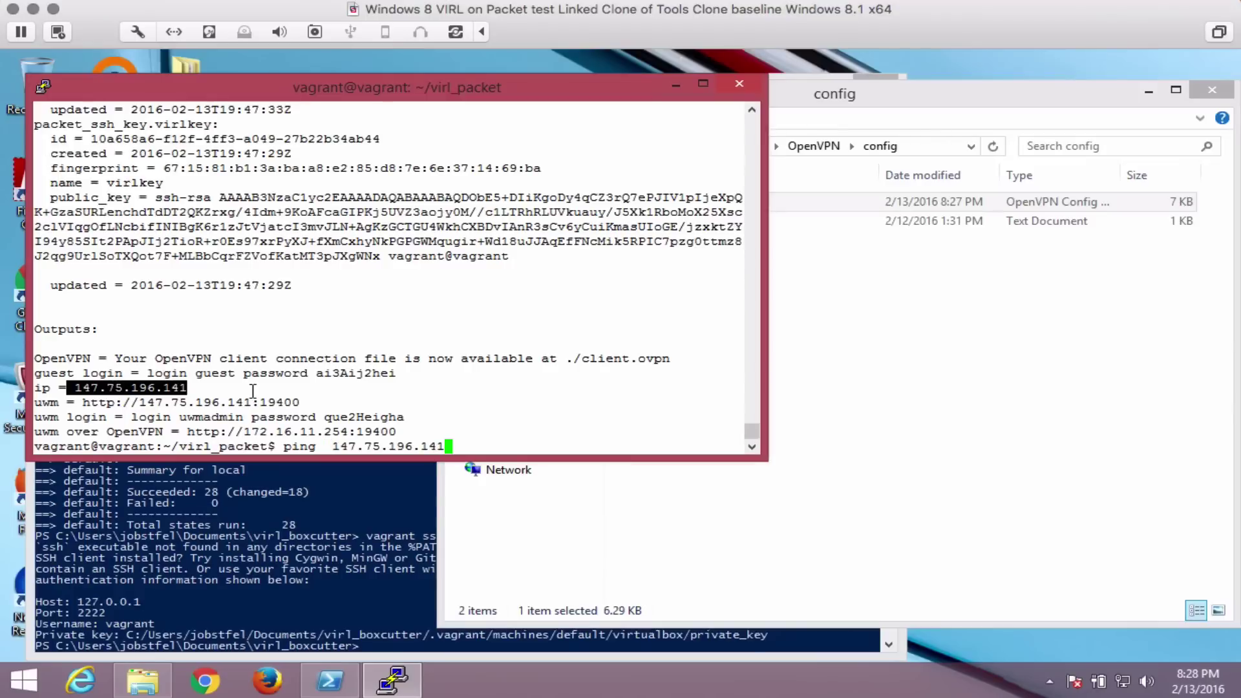
{"action": "key", "text": "Return"}
{"action": "key", "text": "ctrl+c"}
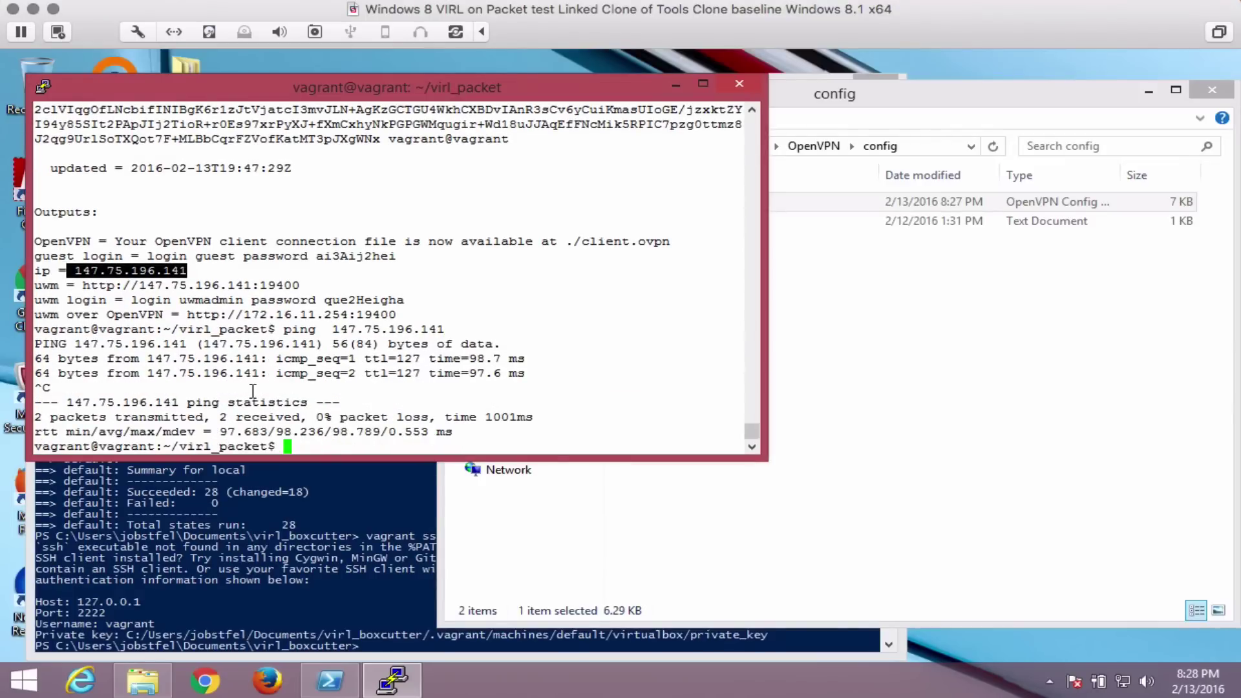
SSH into 147.75.196.141 as root.
{"action": "type", "text": "ssh root@"}
{"action": "right_click", "coordinate": [334, 394]}
{"action": "key", "text": "Left"}
{"action": "key", "text": "Left"}
{"action": "key", "text": "Left"}
{"action": "key", "text": "Left"}
{"action": "key", "text": "Left"}
{"action": "key", "text": "Left"}
{"action": "key", "text": "Left"}
{"action": "key", "text": "Left"}
{"action": "key", "text": "Left"}
{"action": "key", "text": "Left"}
{"action": "key", "text": "Left"}
{"action": "key", "text": "Left"}
{"action": "key", "text": "Left"}
{"action": "key", "text": "Left"}
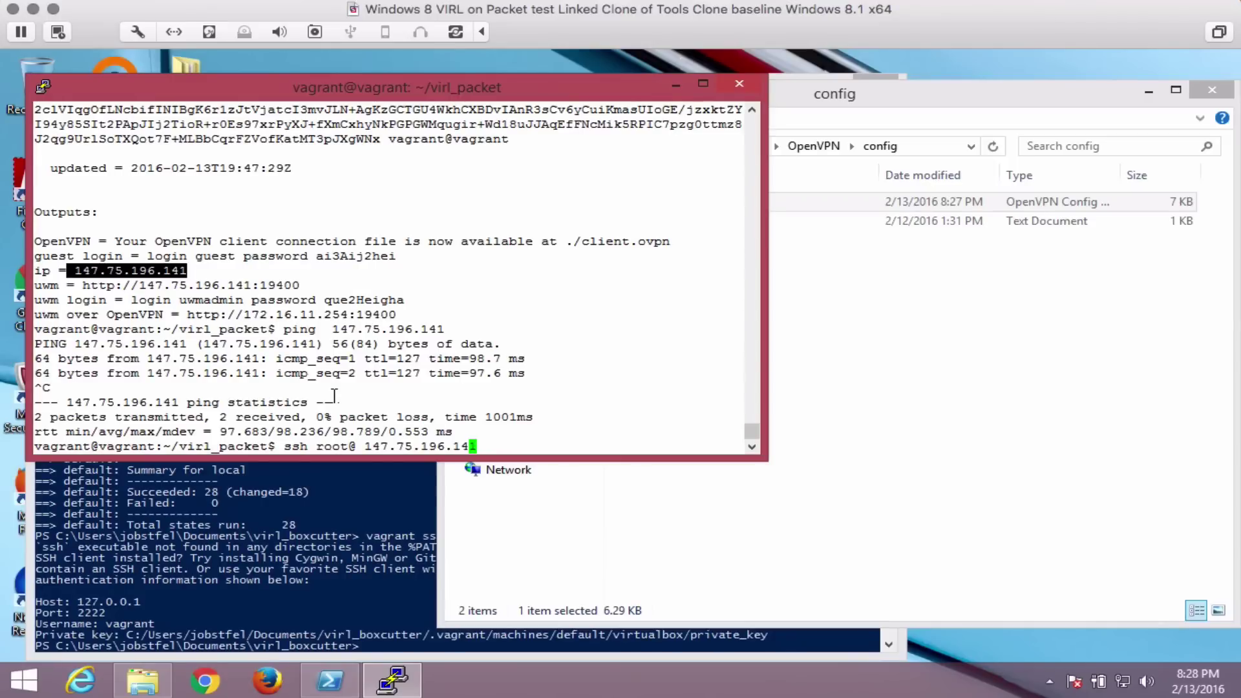
{"action": "key", "text": "BackSpace"}
{"action": "key", "text": "Return"}
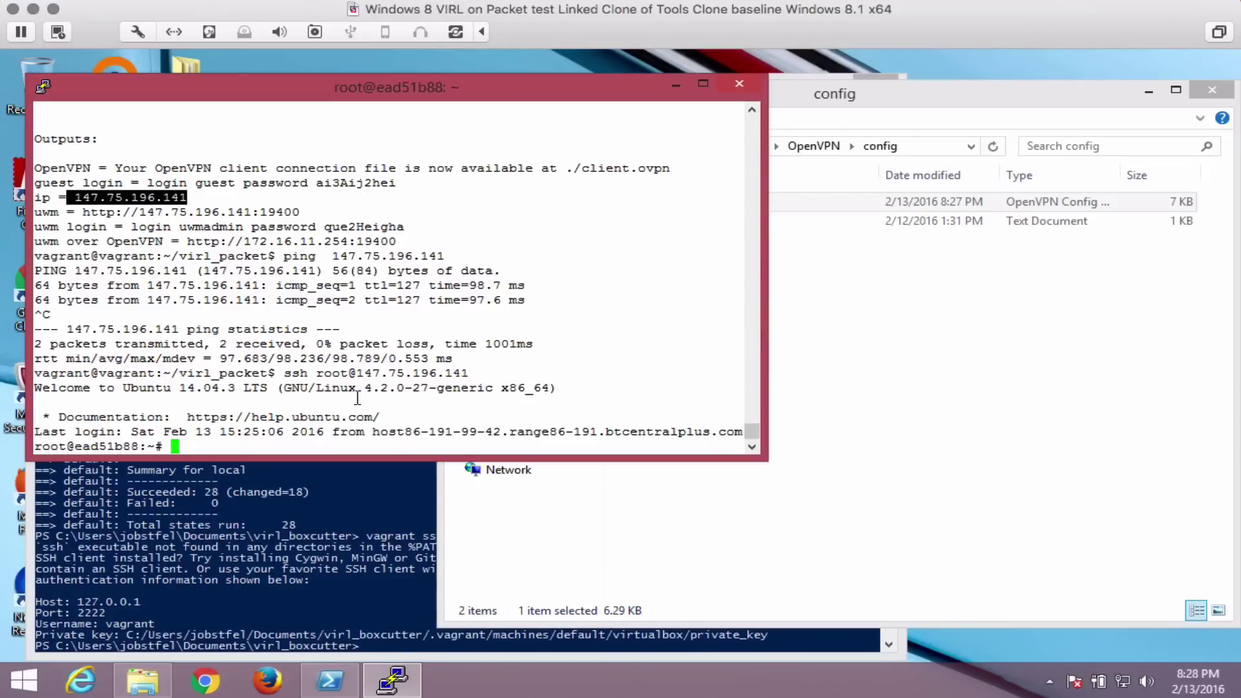
Switch to the virl user and run nova service-list to check the nova services.
{"action": "type", "text": "su -l virl"}
{"action": "key", "text": "Return"}
{"action": "type", "text": "no"}
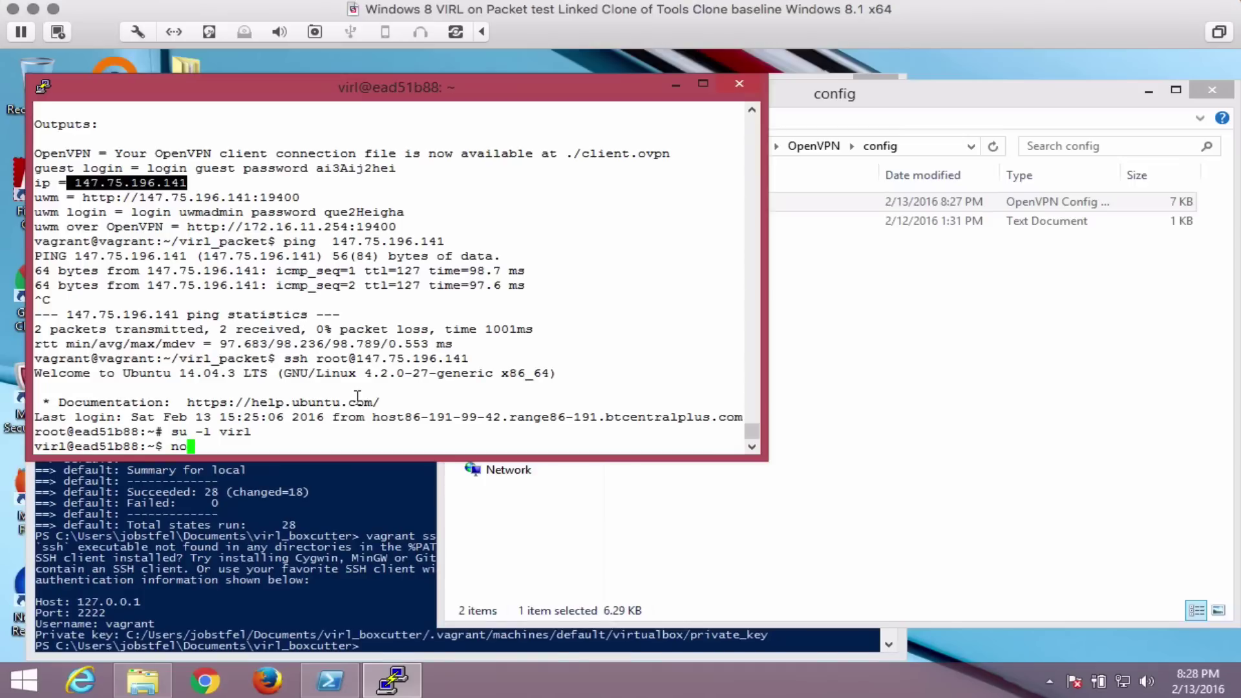
{"action": "key", "text": "BackSpace"}
{"action": "type", "text": "ova service-list"}
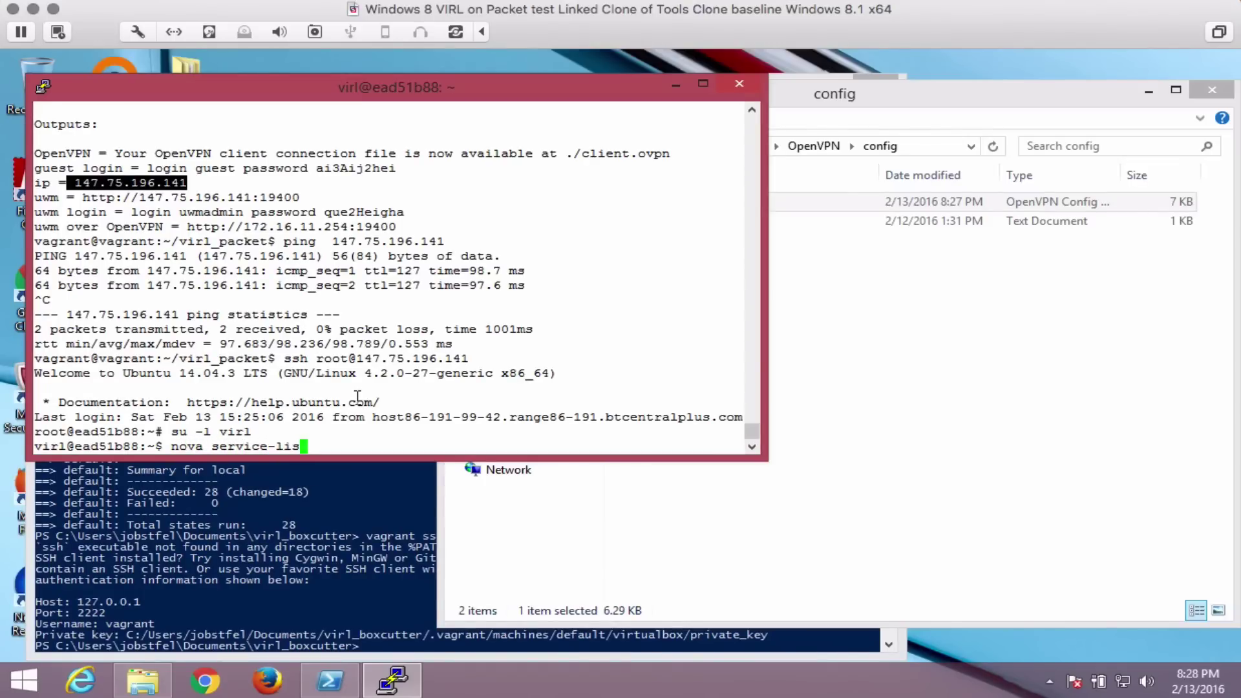
{"action": "key", "text": "Return"}
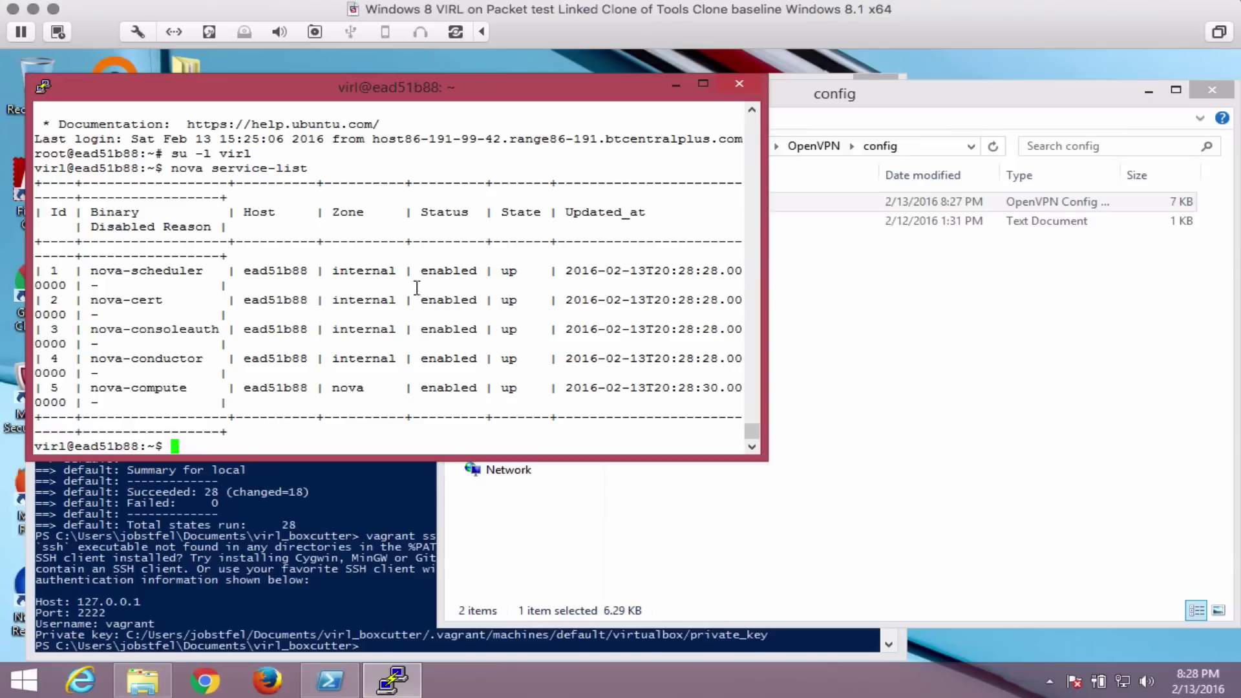
Exit the virl user and close the SSH session to 147.75.196.141.
{"action": "type", "text": "exit"}
{"action": "key", "text": "Return"}
{"action": "type", "text": "exit"}
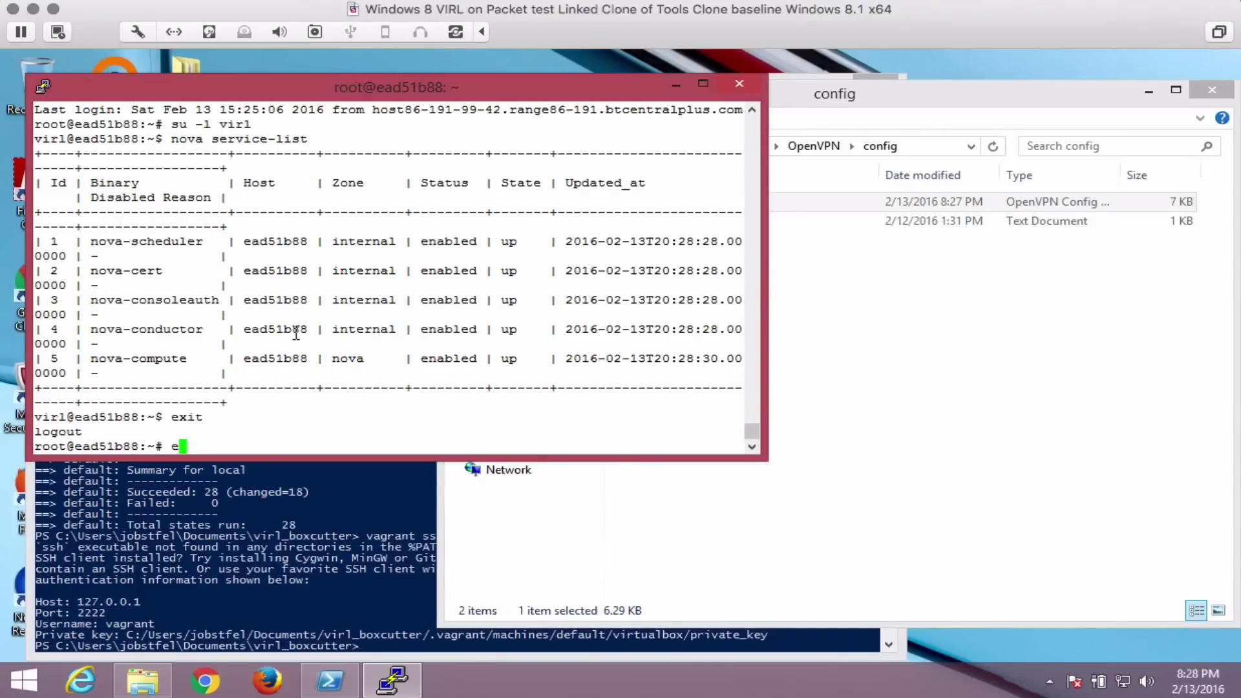
{"action": "key", "text": "Return"}
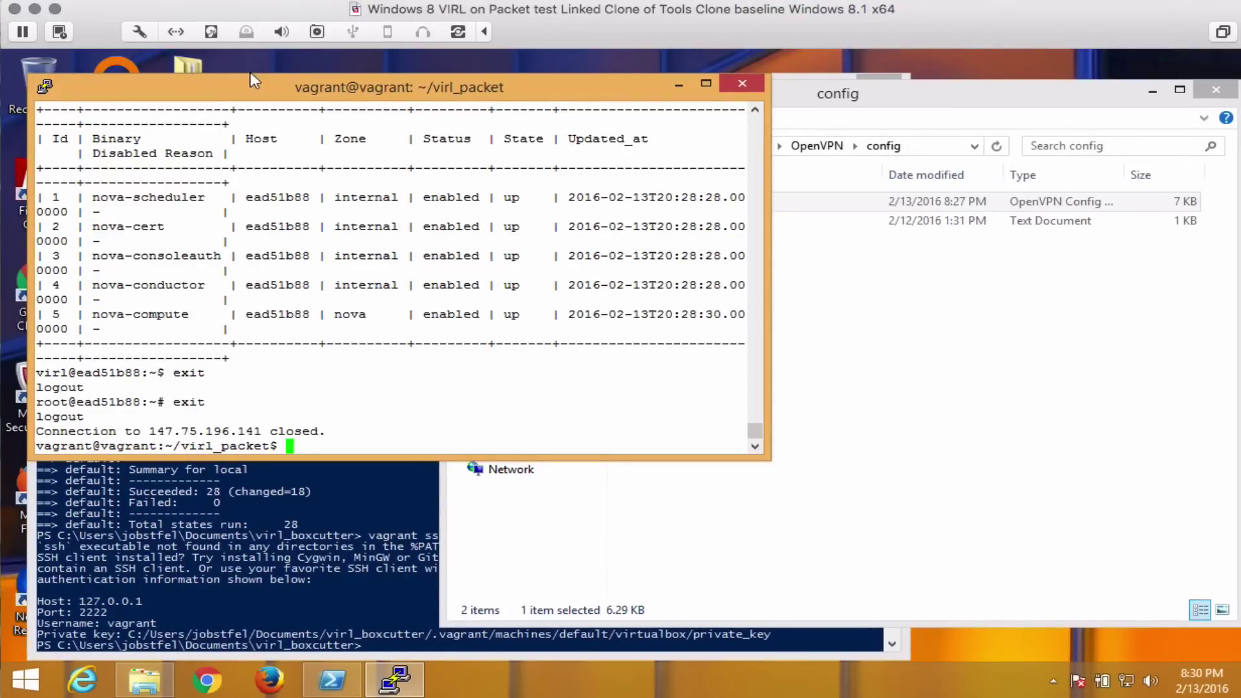
Minimize the PowerShell and PuTTY windows and launch OpenVPN GUI as administrator.
{"action": "left_click_drag", "start_coordinate": [250, 73], "coordinate": [282, 151]}
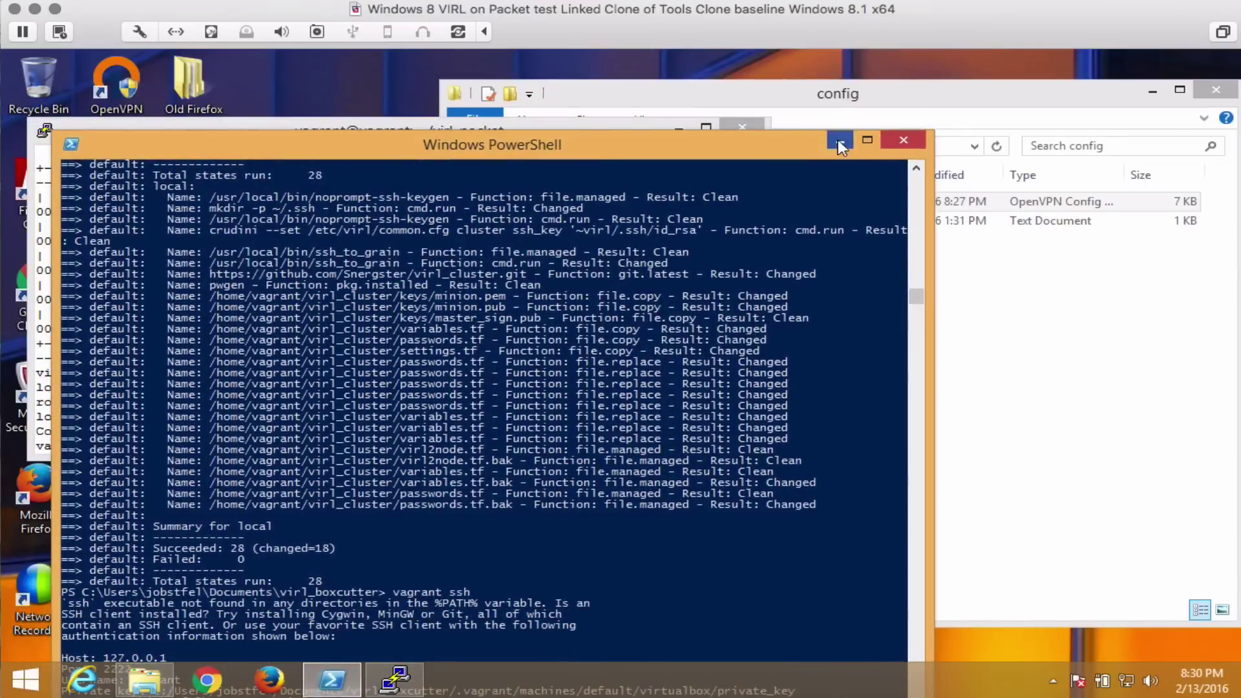
{"action": "left_click", "coordinate": [837, 139]}
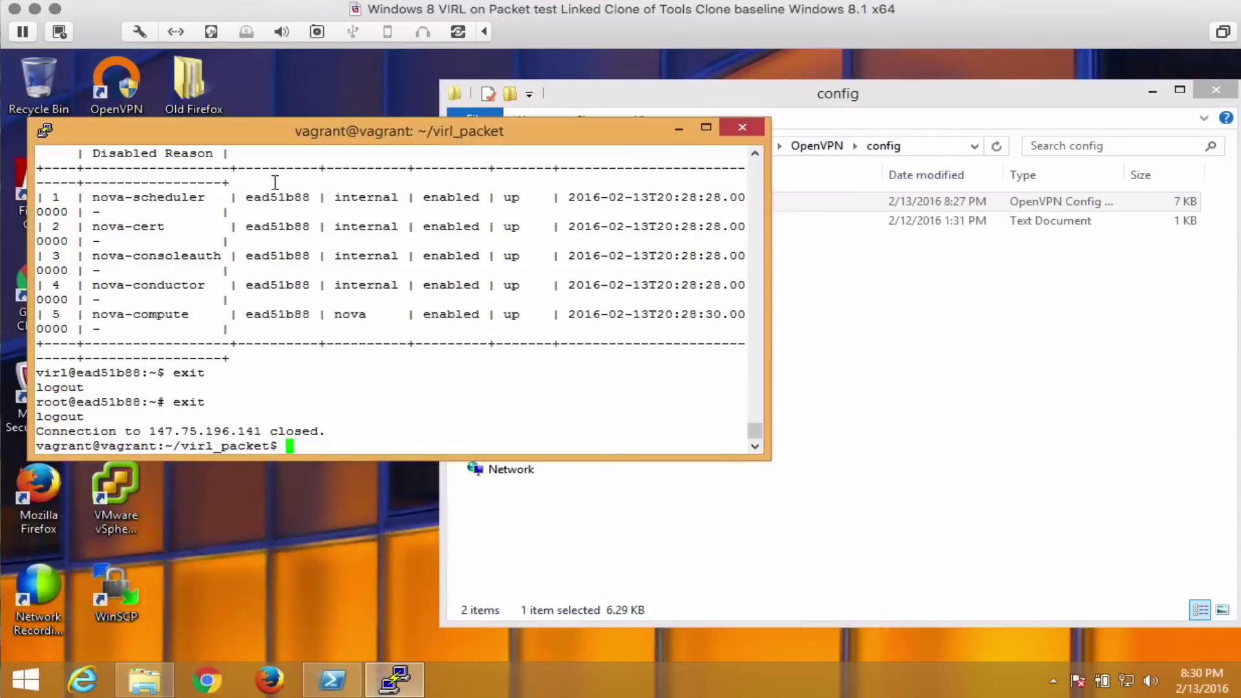
{"action": "left_click", "coordinate": [683, 132]}
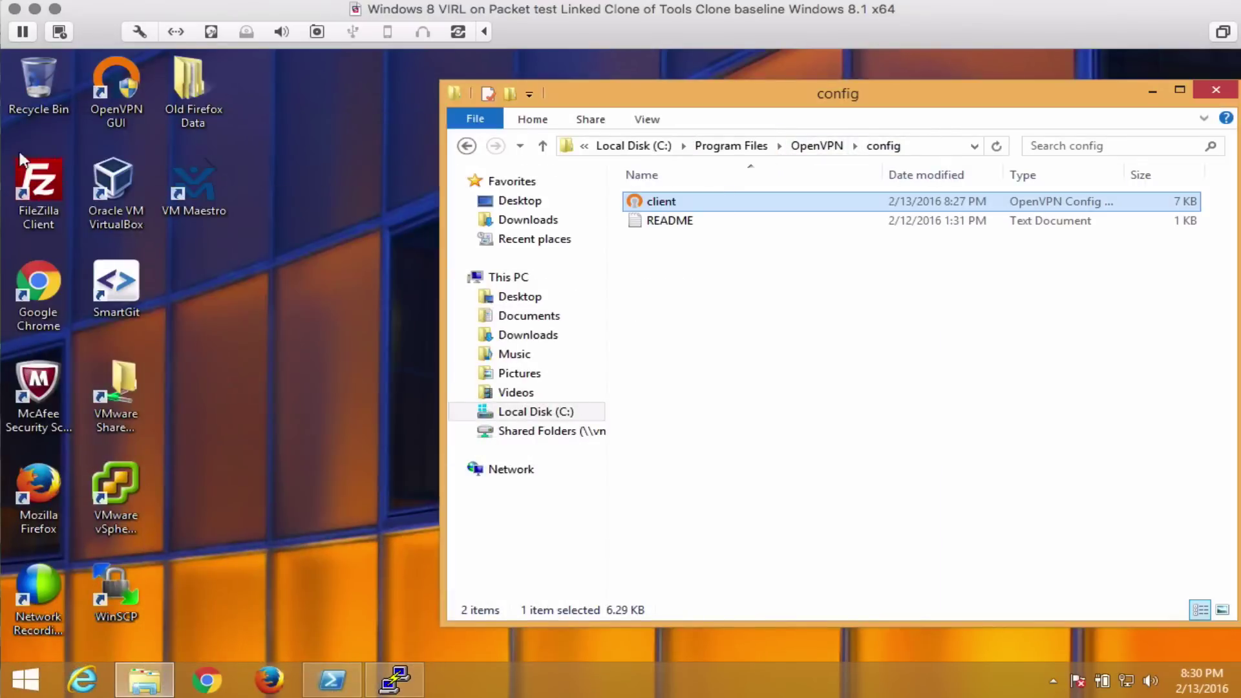
{"action": "double_click", "coordinate": [116, 88]}
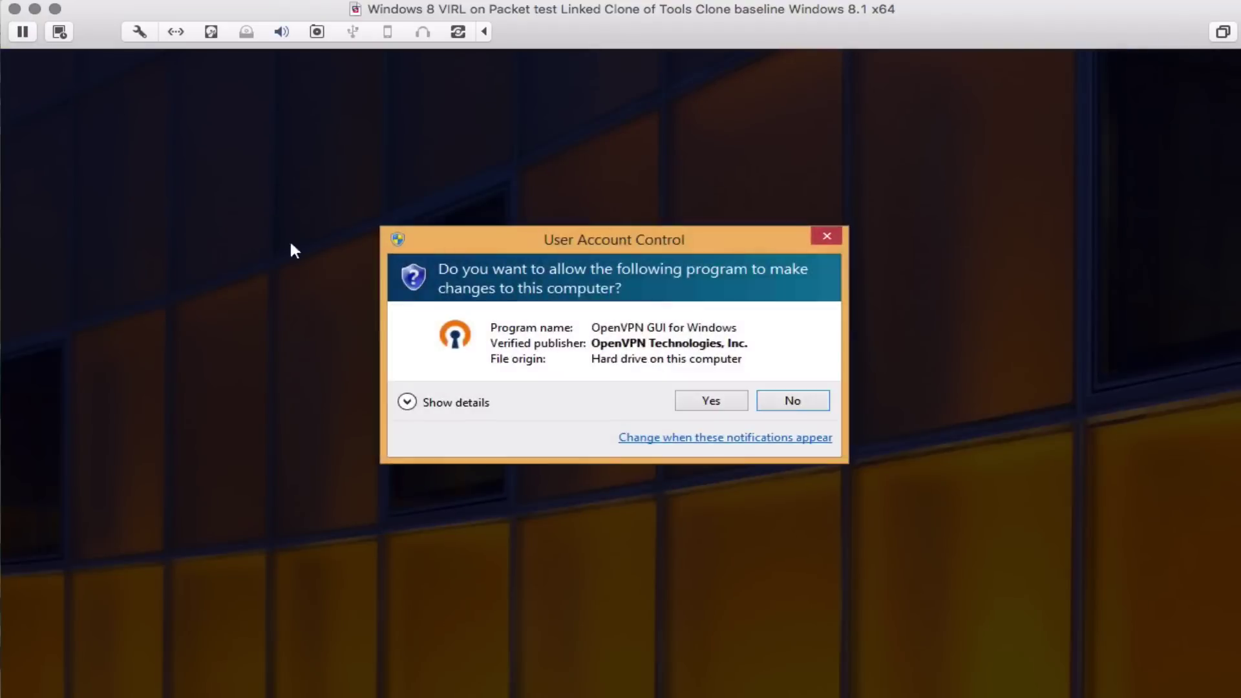
{"action": "left_click", "coordinate": [709, 400]}
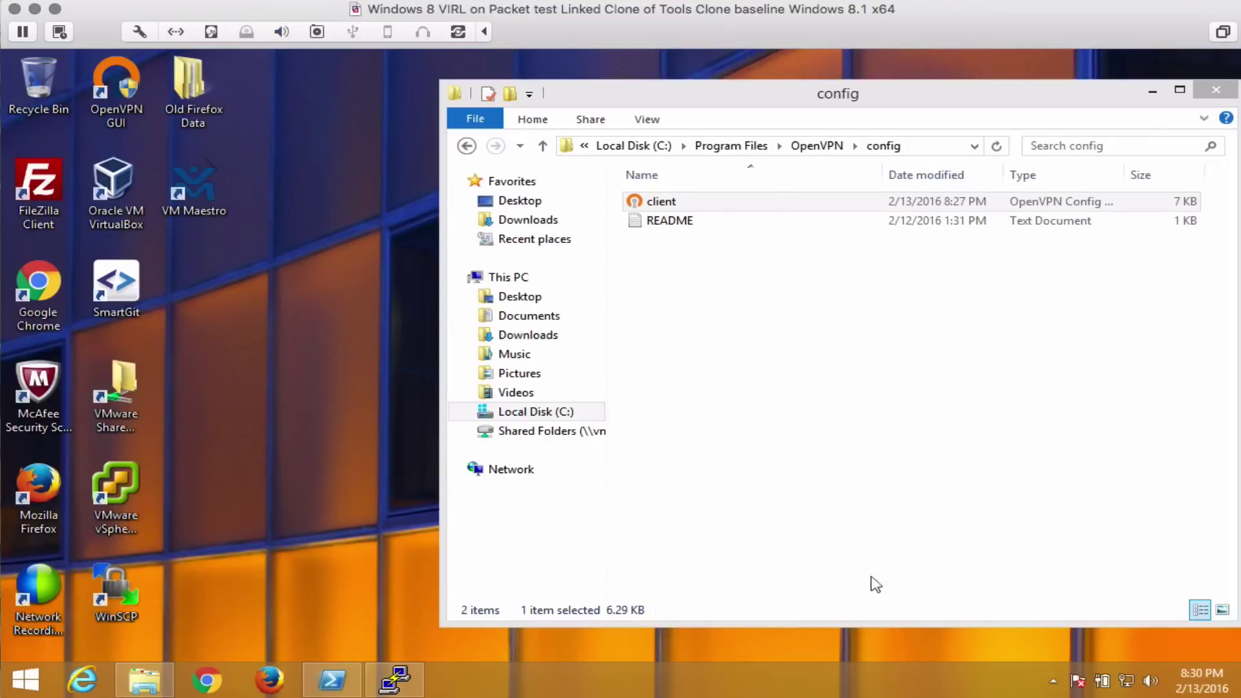
Connect the OpenVPN client profile from the tray icon, receiving IP 172.16.11.20.
{"action": "left_click", "coordinate": [1051, 680]}
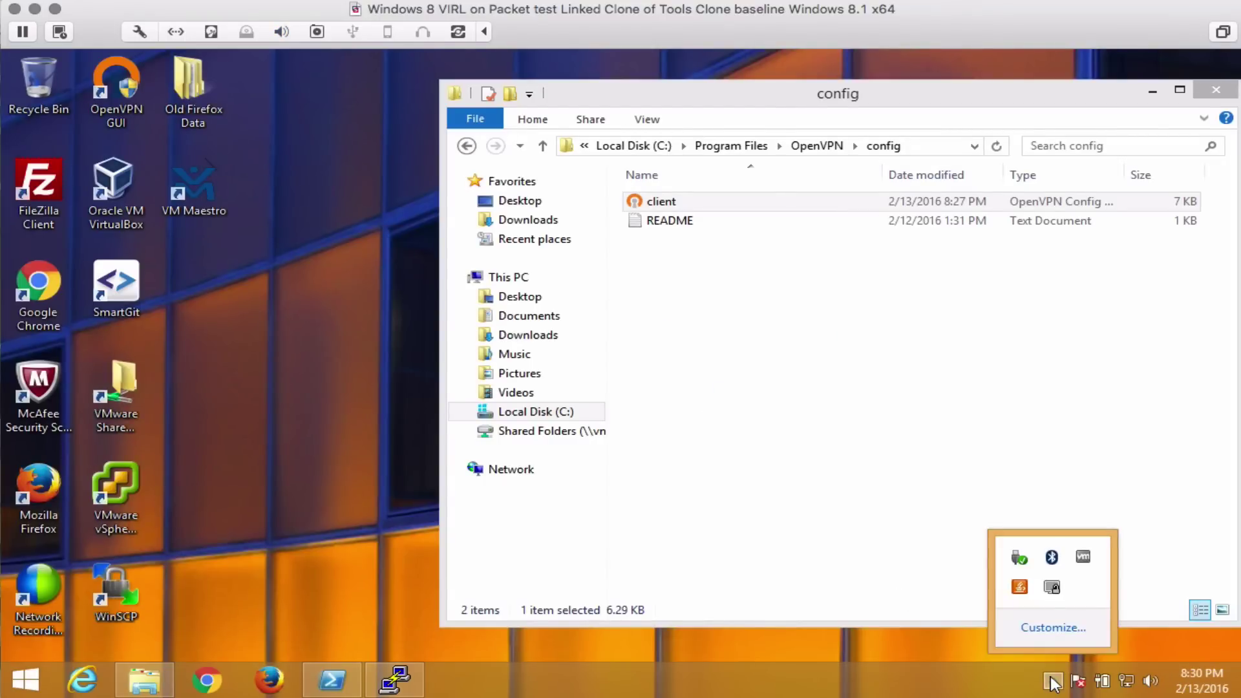
{"action": "right_click", "coordinate": [1052, 587]}
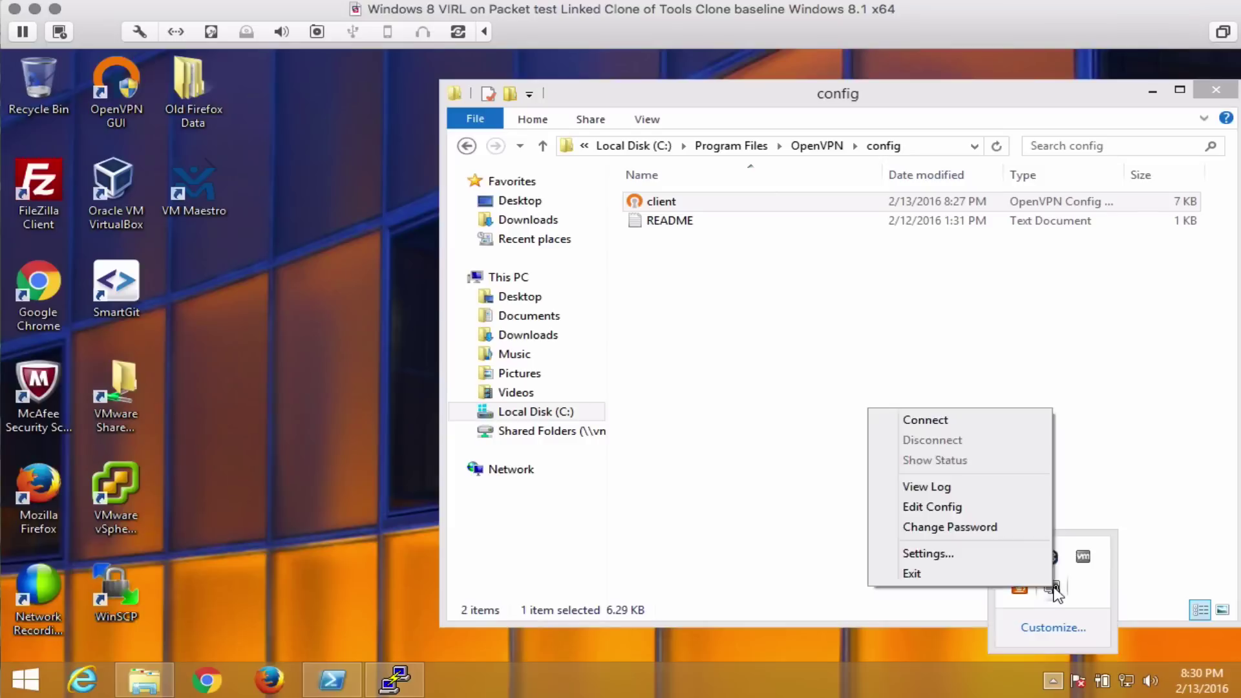
{"action": "left_click", "coordinate": [969, 422]}
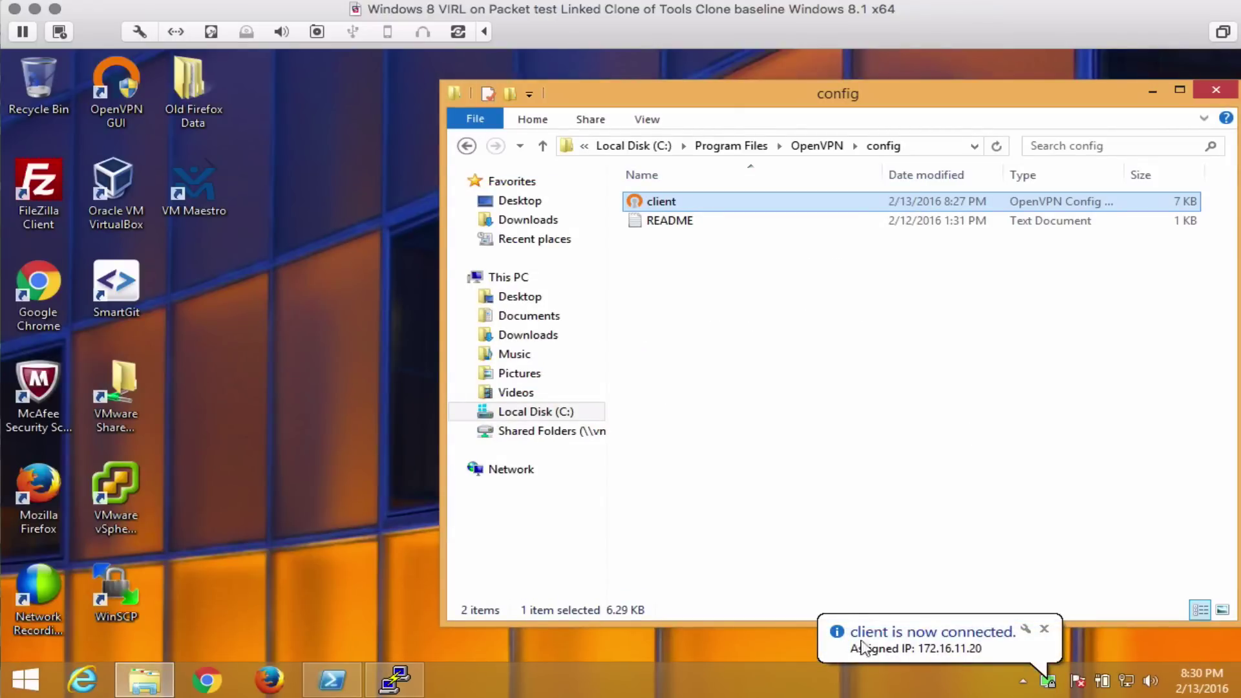
Load 172.16.11.254 in a new Chrome window and open the User Workspace Management login page.
{"action": "left_click", "coordinate": [206, 682]}
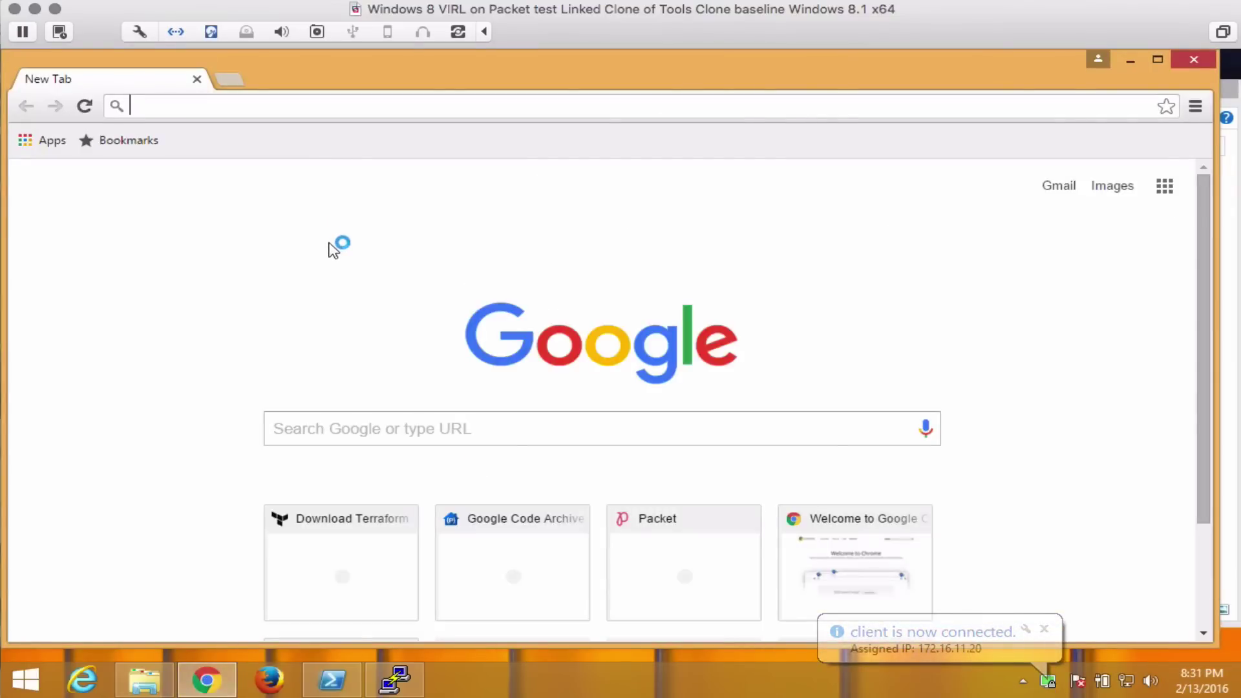
{"action": "type", "text": "172.16.11.254"}
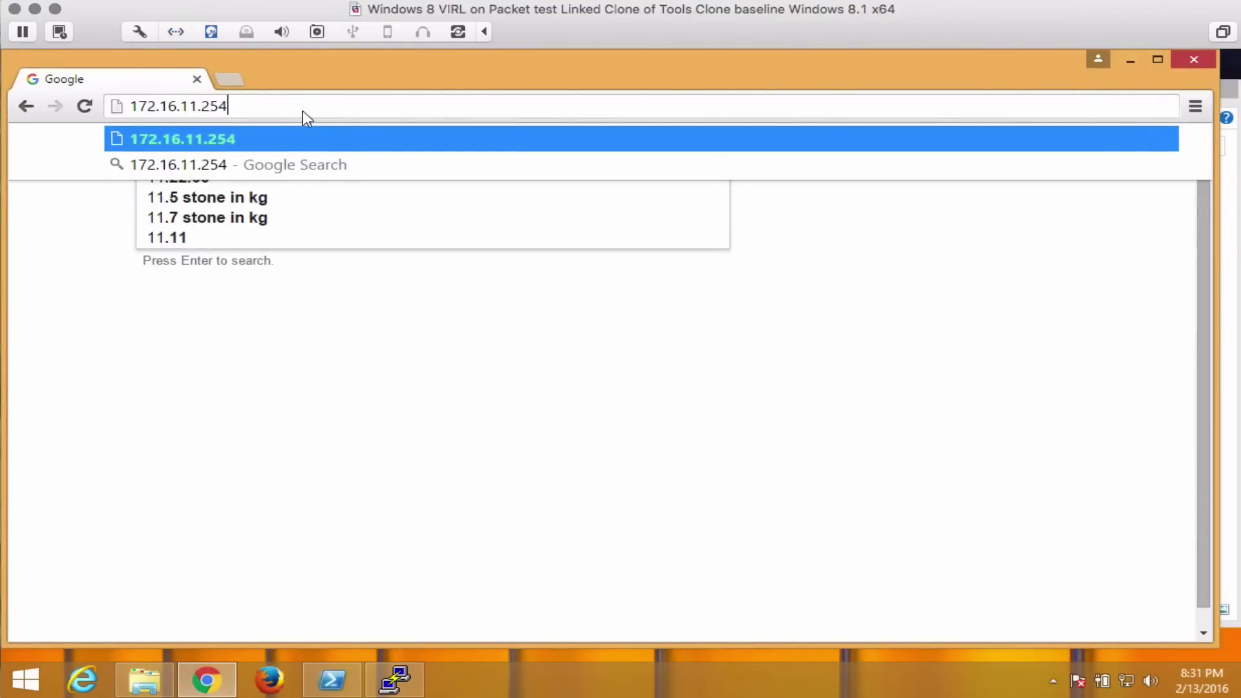
{"action": "key", "text": "Return"}
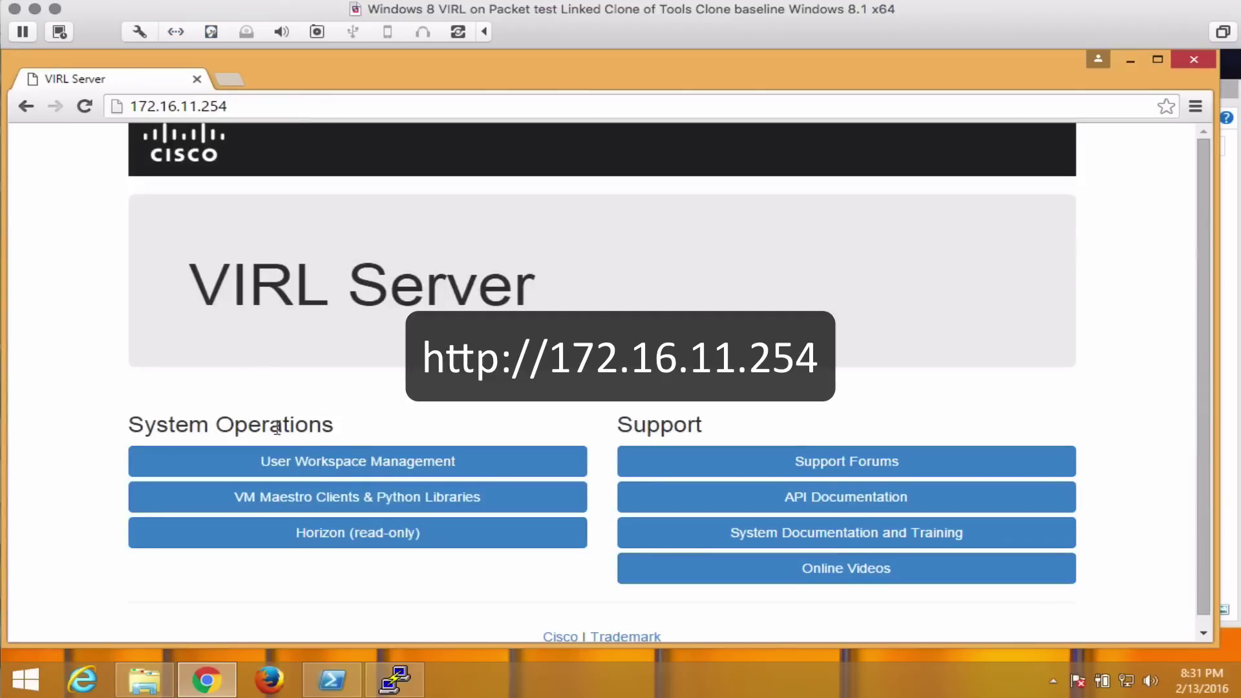
{"action": "left_click", "coordinate": [369, 461]}
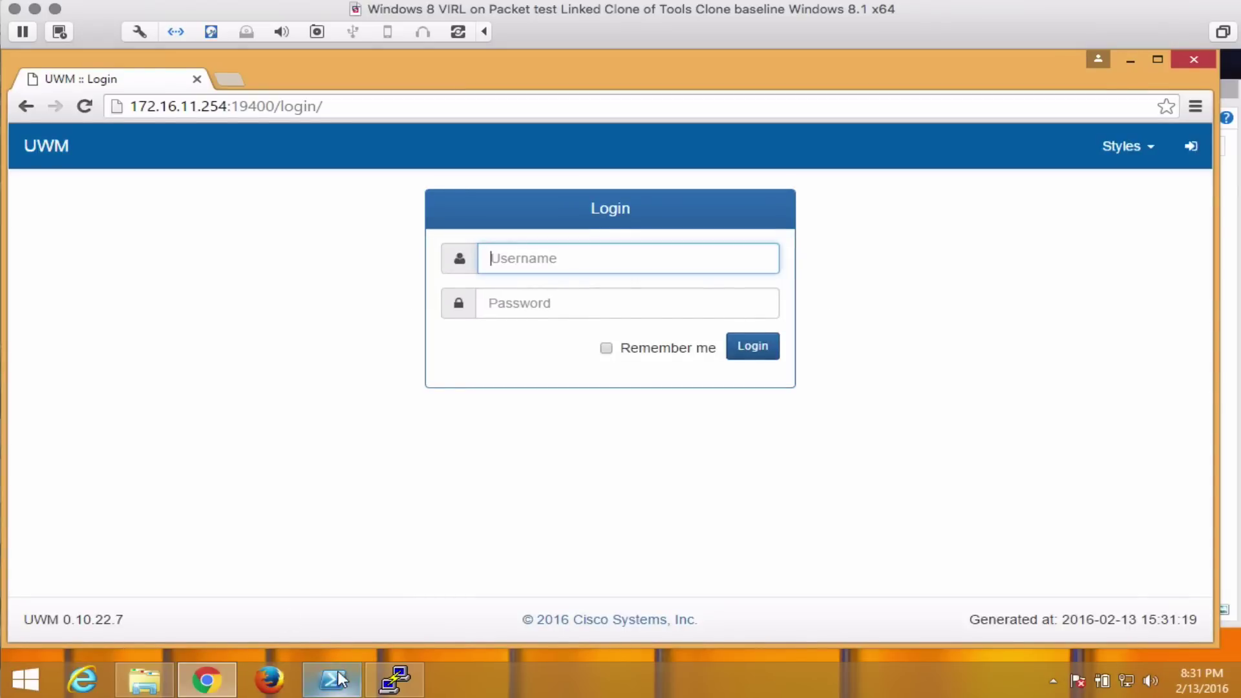
Run terraform show in PuTTY and select the guest login password from the outputs.
{"action": "left_click", "coordinate": [394, 679]}
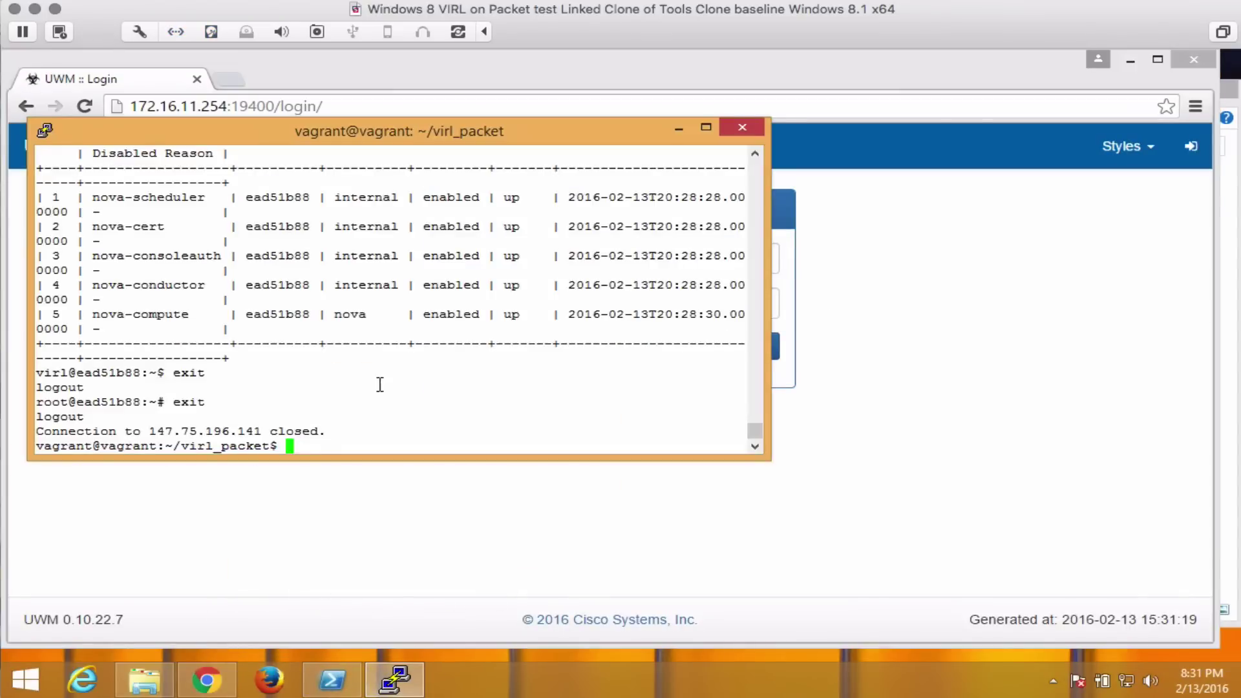
{"action": "type", "text": "terraform show"}
{"action": "key", "text": "Return"}
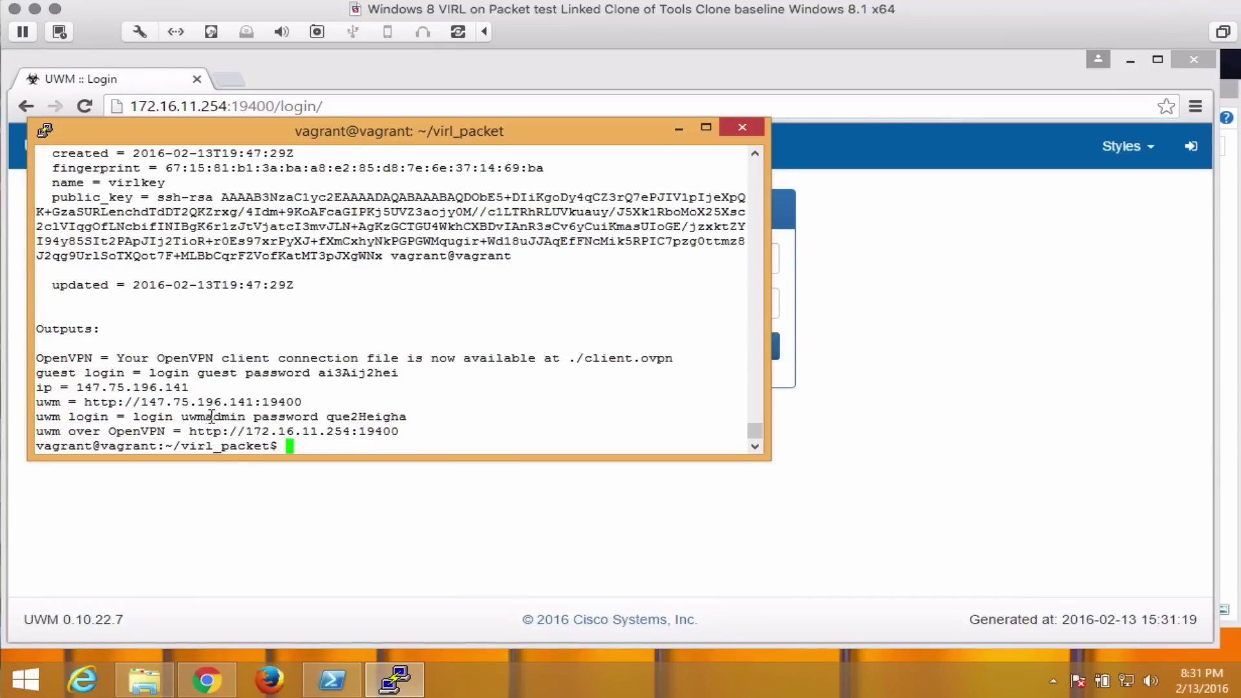
{"action": "double_click", "coordinate": [349, 372]}
{"action": "left_click", "coordinate": [817, 297]}
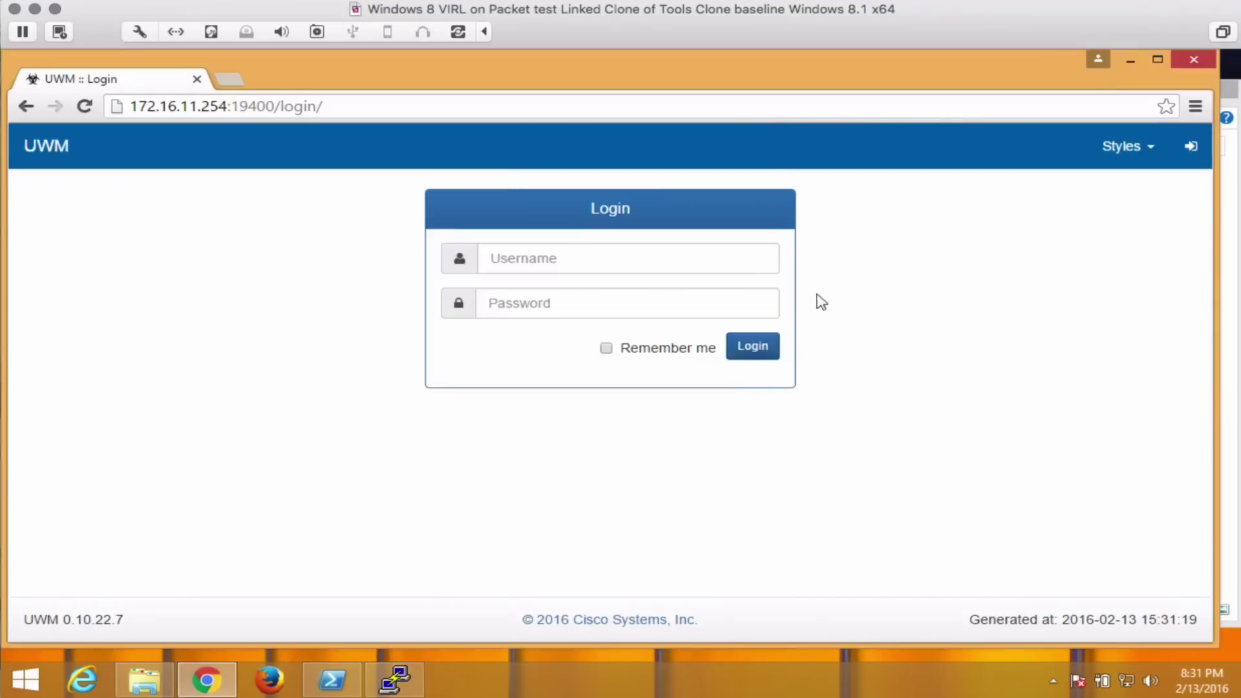
Log in as guest with the copied password, decline saving it, and view the Overview page.
{"action": "left_click", "coordinate": [549, 258]}
{"action": "type", "text": "guest"}
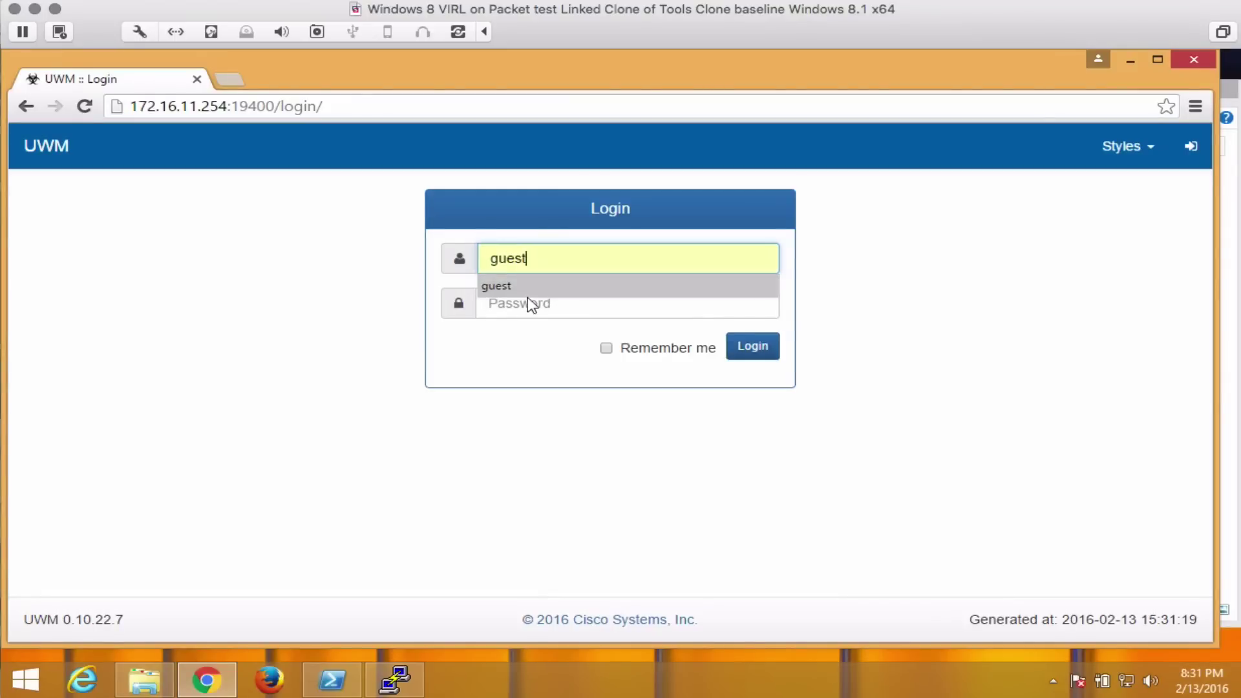
{"action": "left_click", "coordinate": [529, 293]}
{"action": "left_click", "coordinate": [528, 302]}
{"action": "right_click", "coordinate": [527, 304]}
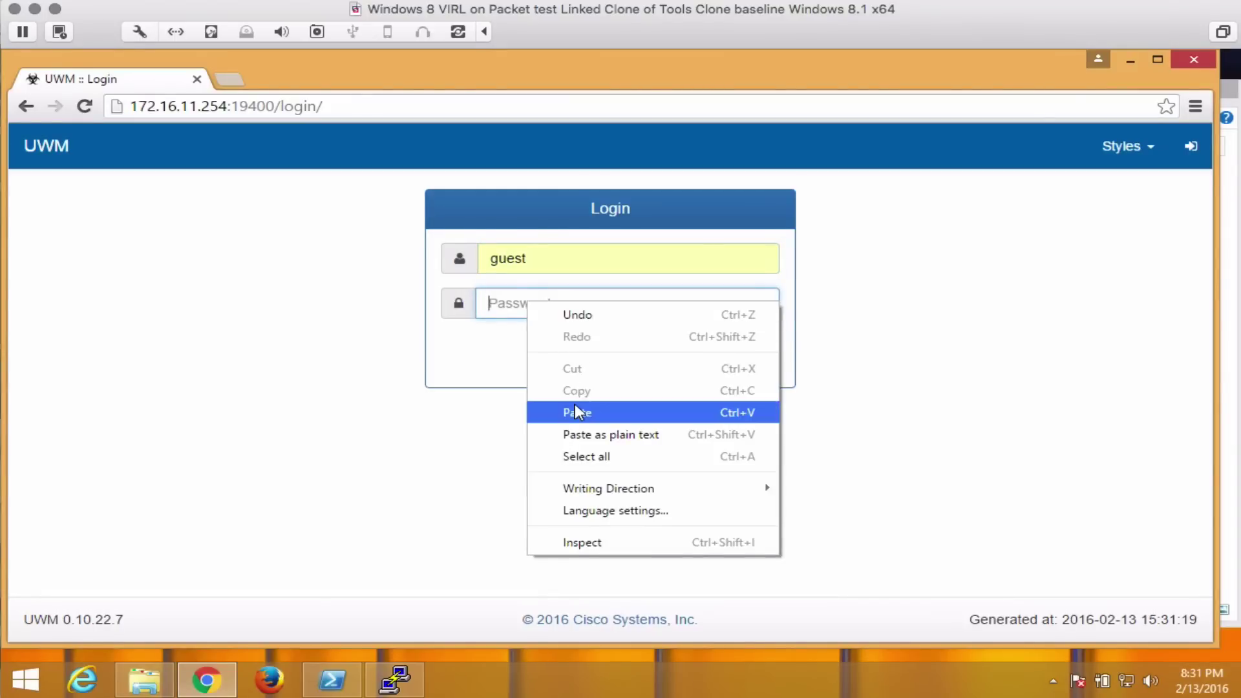
{"action": "left_click", "coordinate": [591, 434]}
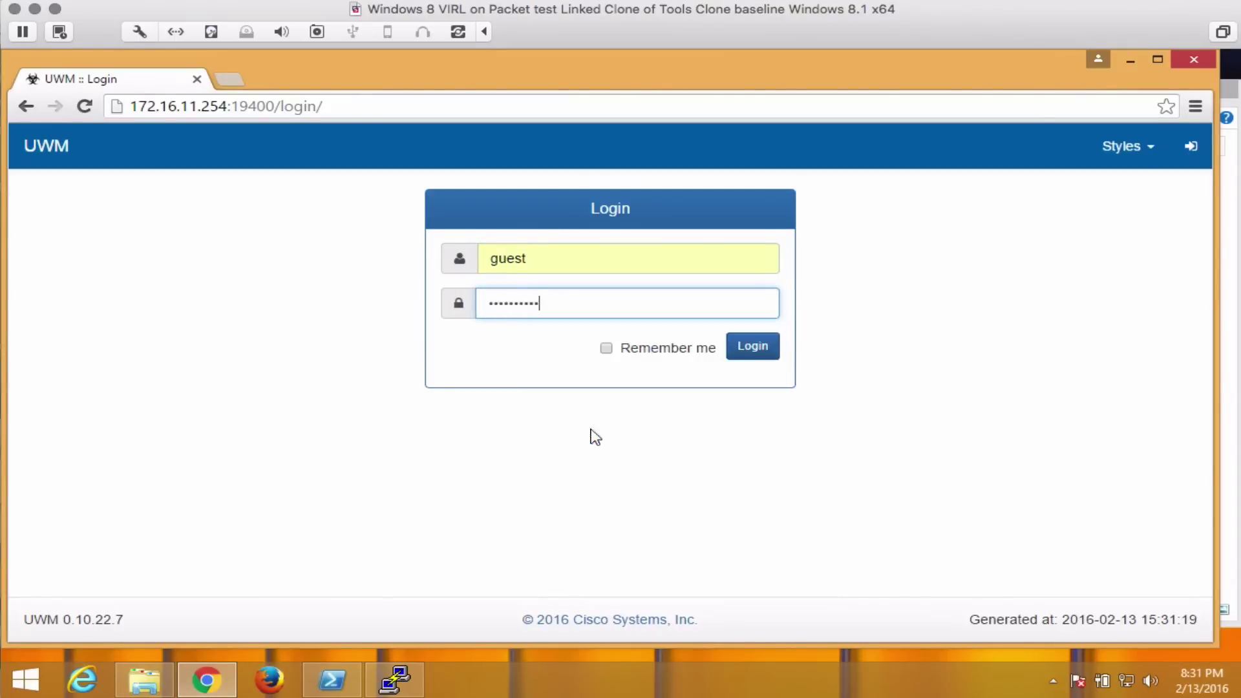
{"action": "left_click", "coordinate": [766, 357]}
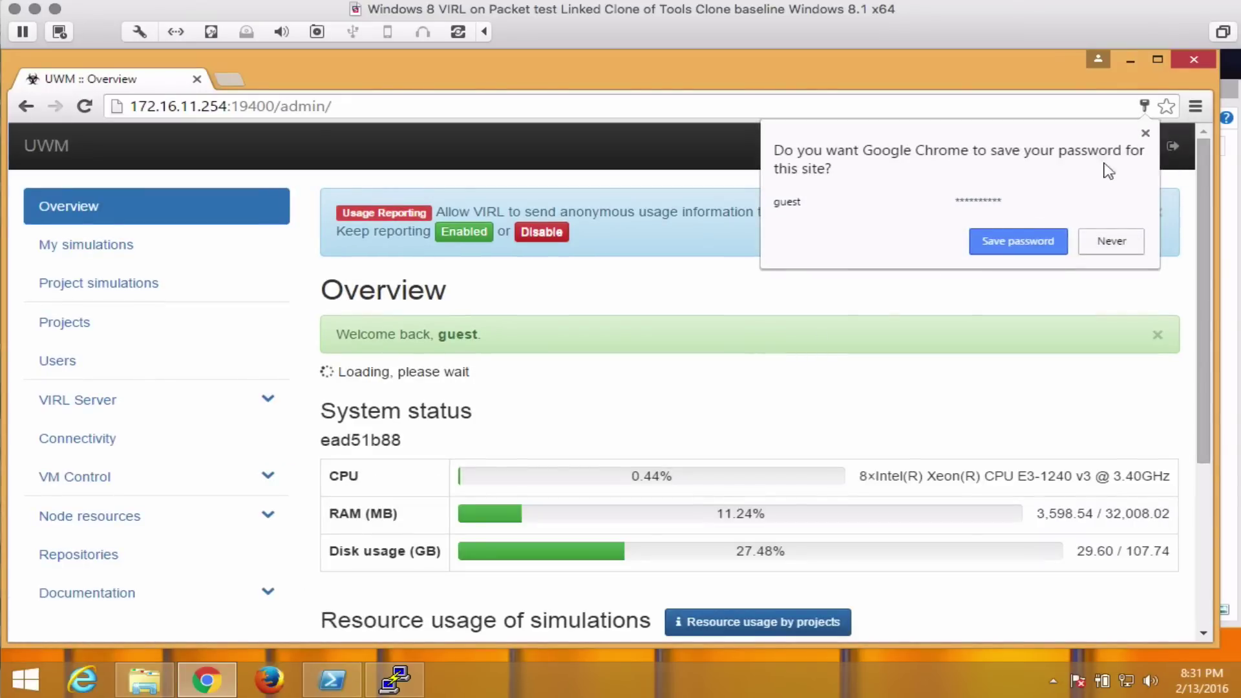
{"action": "left_click", "coordinate": [1107, 243]}
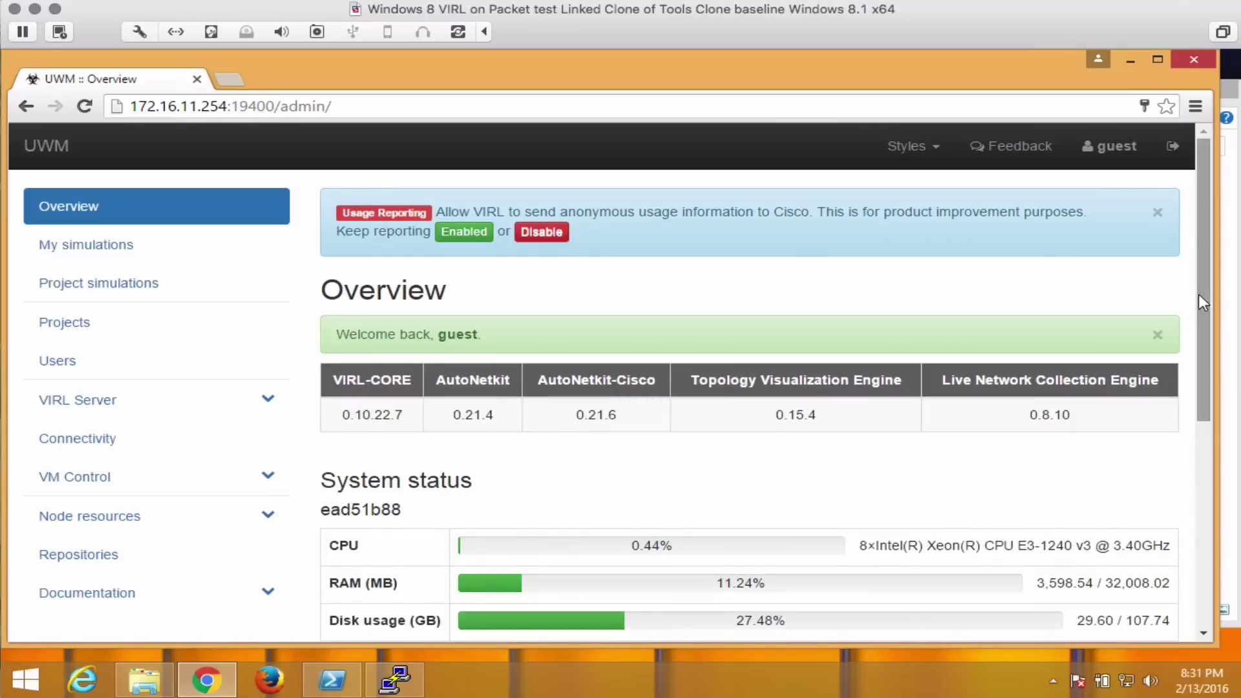
{"action": "left_click_drag", "start_coordinate": [1198, 293], "coordinate": [1199, 354]}
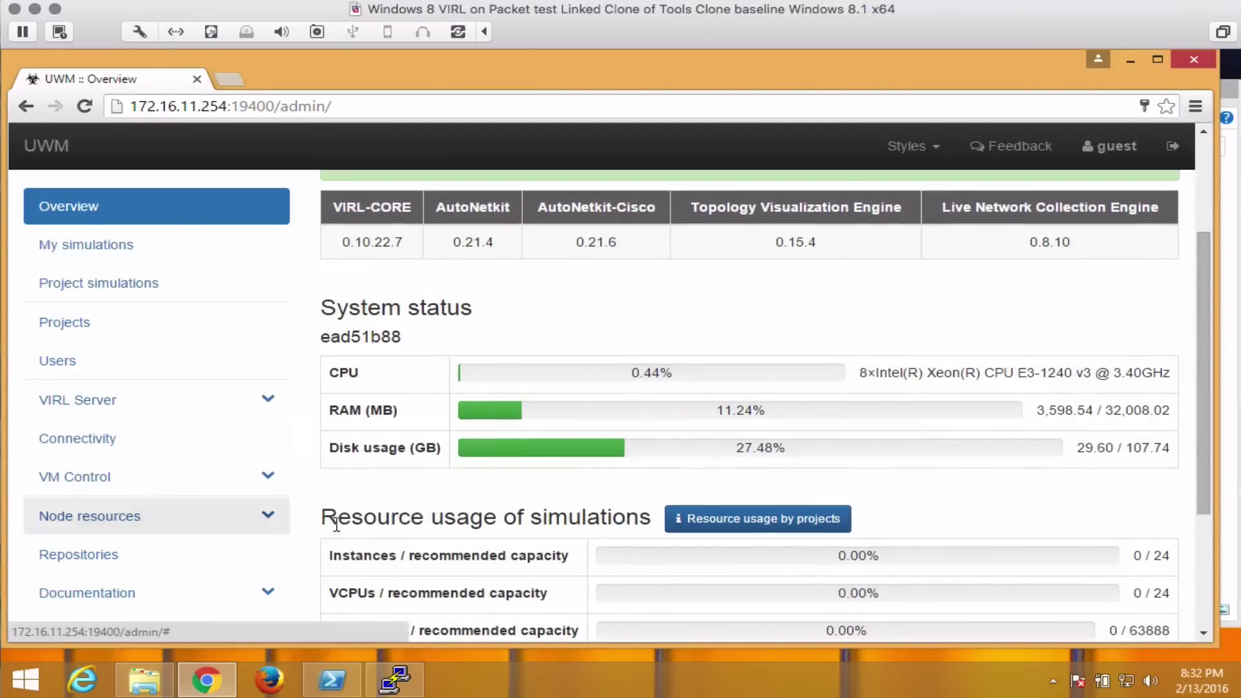
Add and clone the sample-topologies GitHub repository on the Repositories page.
{"action": "left_click", "coordinate": [116, 553]}
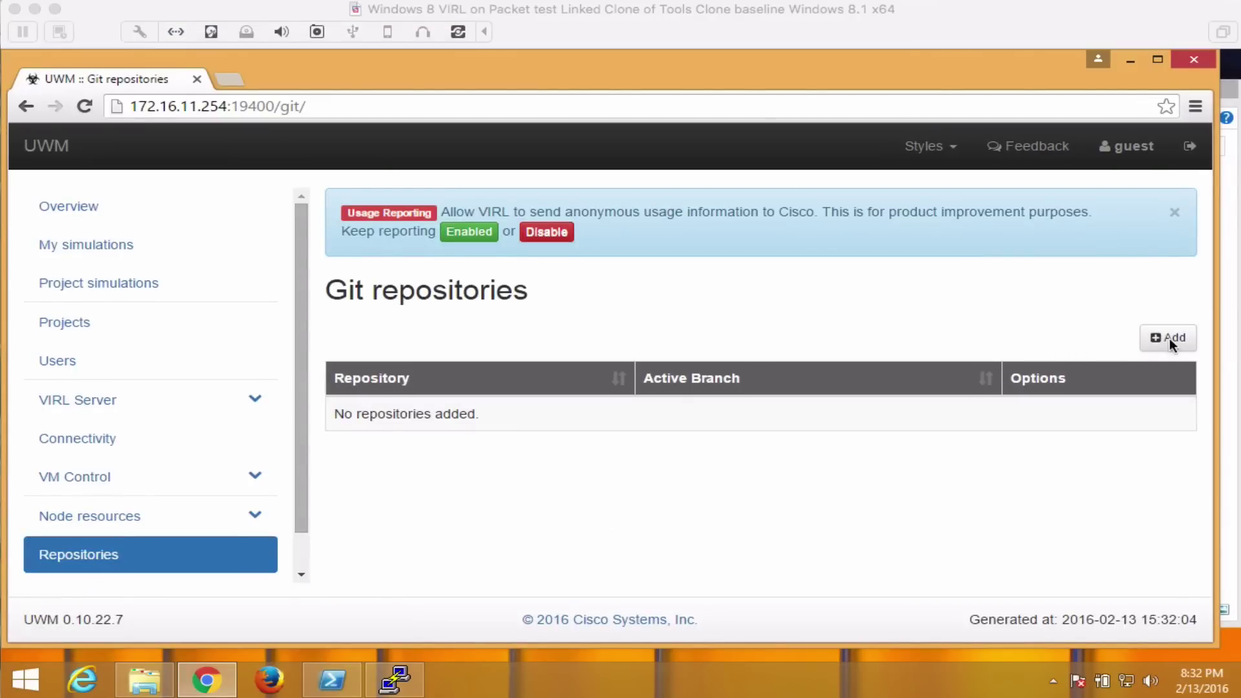
{"action": "left_click", "coordinate": [1166, 341]}
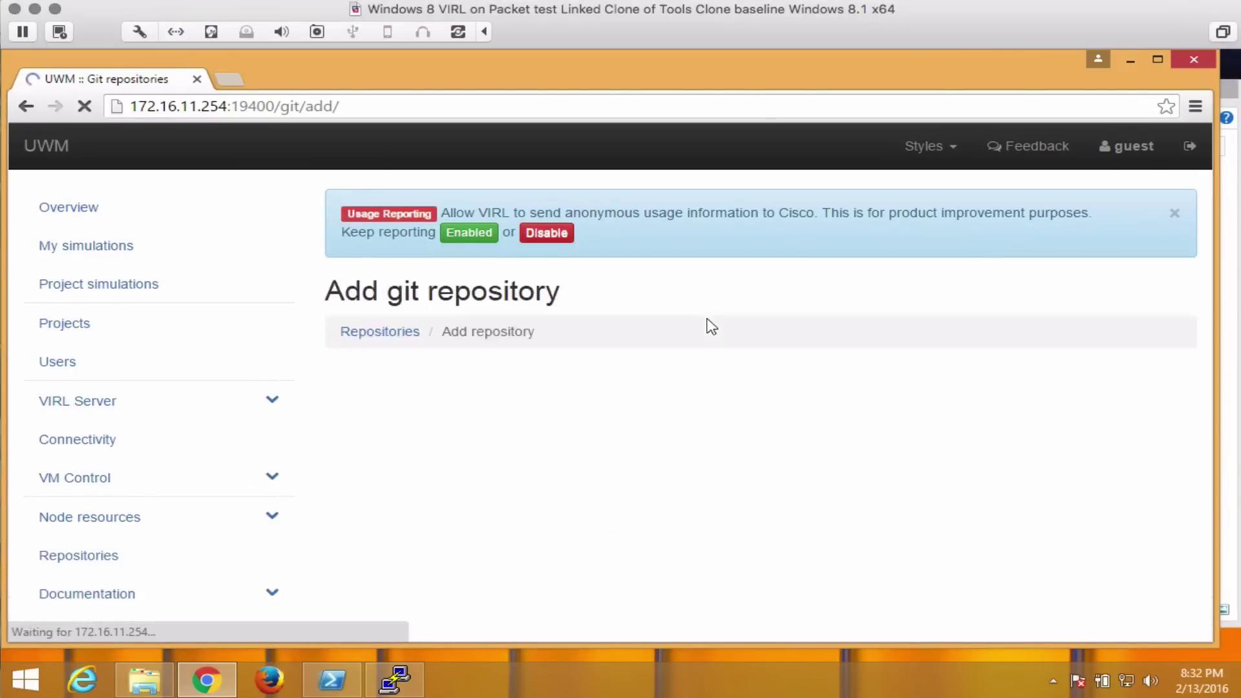
{"action": "left_click", "coordinate": [649, 400]}
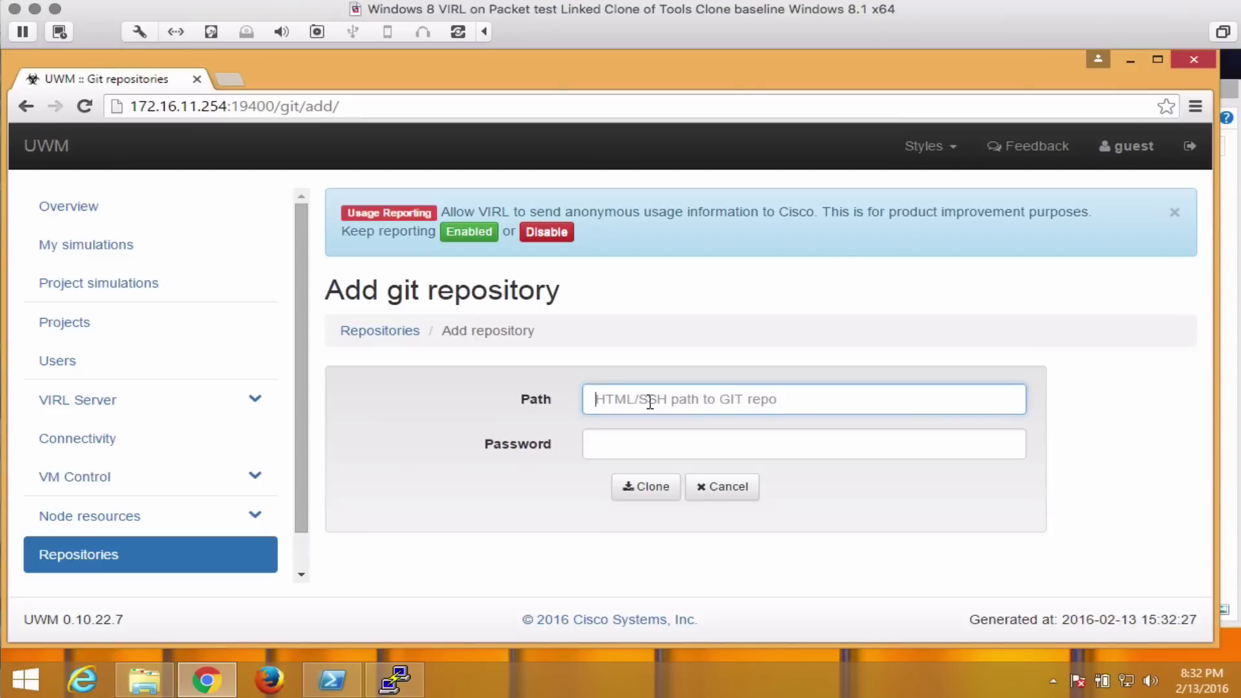
{"action": "type", "text": "https://github.com/VIRL-Open/sample-topologies"}
{"action": "left_click", "coordinate": [648, 488]}
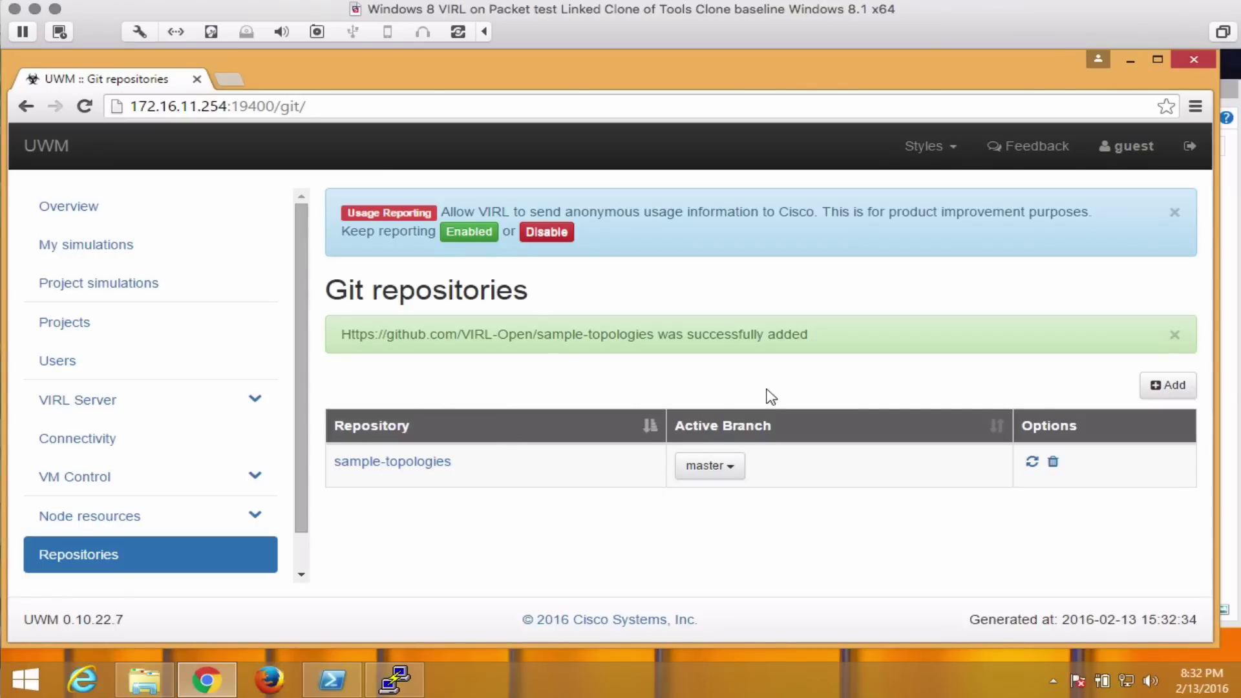
Open Test_Topologies/3_node_test.virl from the sample-topologies repository.
{"action": "left_click", "coordinate": [422, 462]}
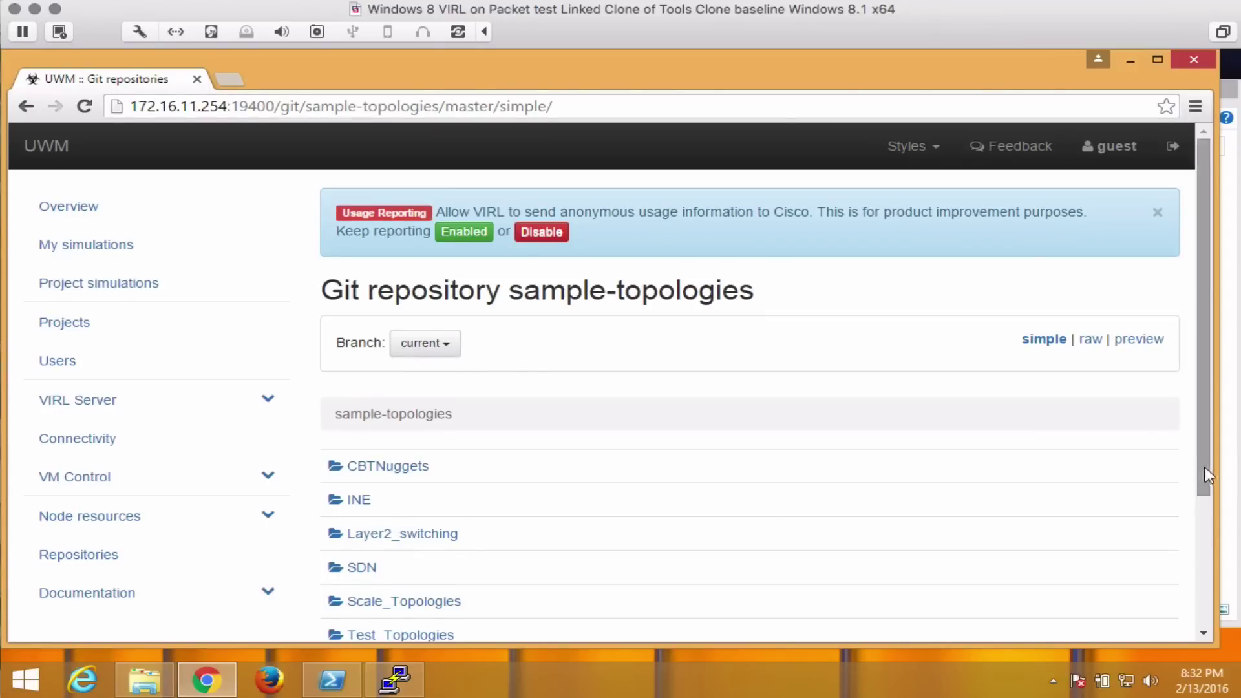
{"action": "scroll", "coordinate": [1213, 474], "scroll_direction": "down", "scroll_amount": 3}
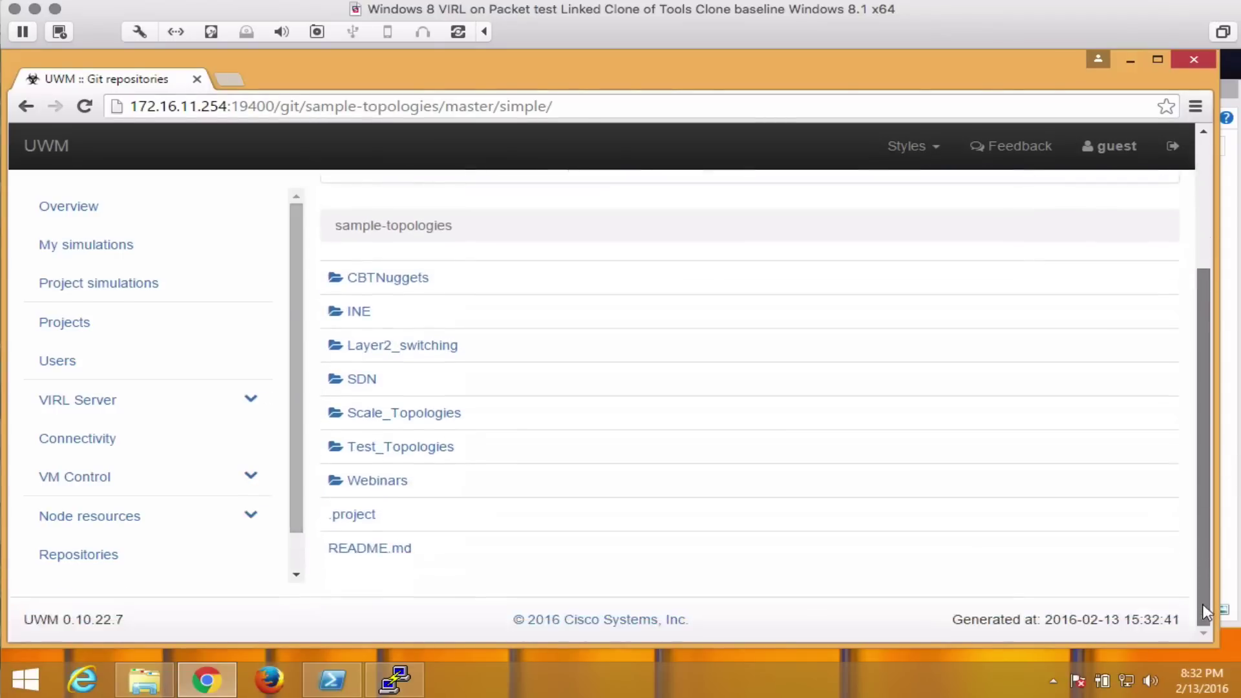
{"action": "left_click", "coordinate": [407, 449]}
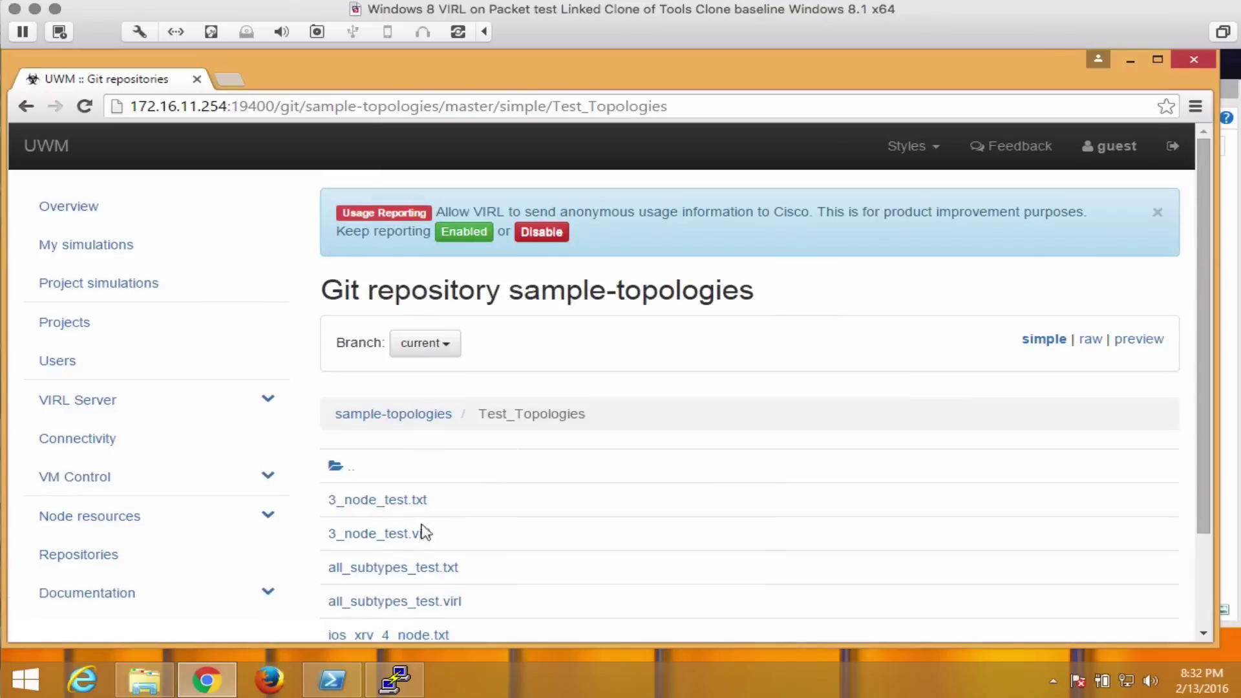
{"action": "left_click", "coordinate": [373, 537]}
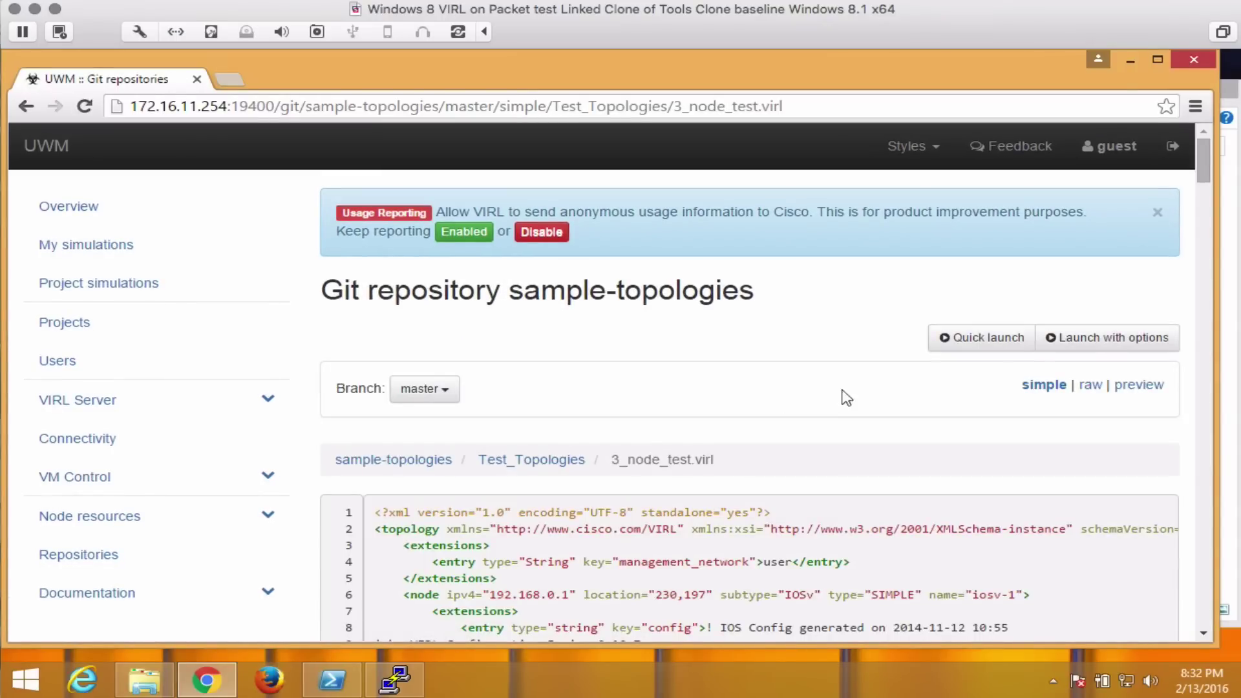
Open 3_node_test.virl in the Topology Editor from the launch options, with Chrome maximized.
{"action": "left_click", "coordinate": [1098, 345]}
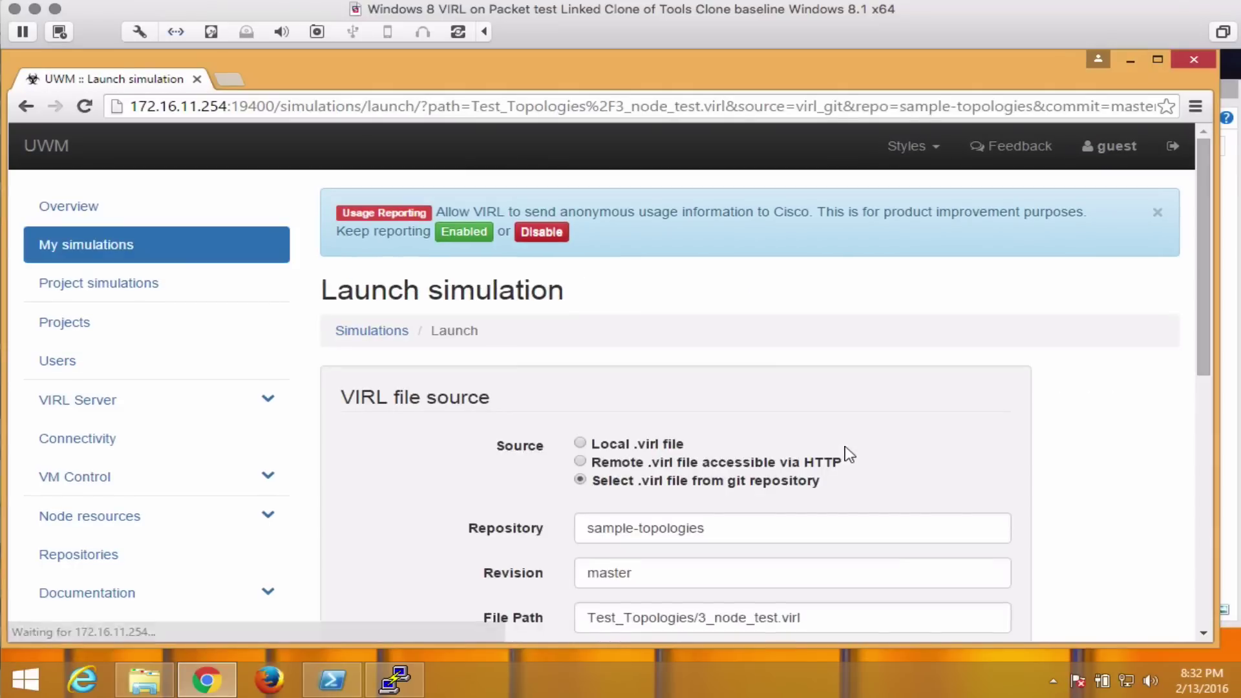
{"action": "left_click_drag", "start_coordinate": [1194, 283], "coordinate": [1160, 386]}
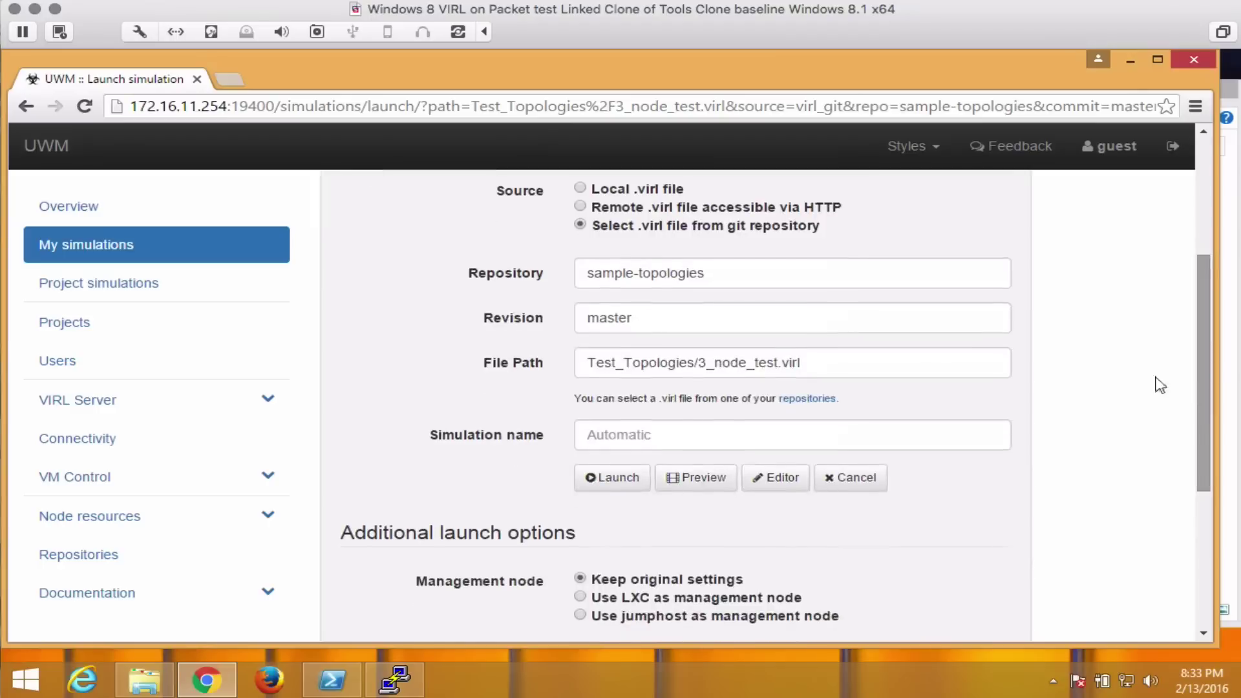
{"action": "left_click", "coordinate": [781, 478]}
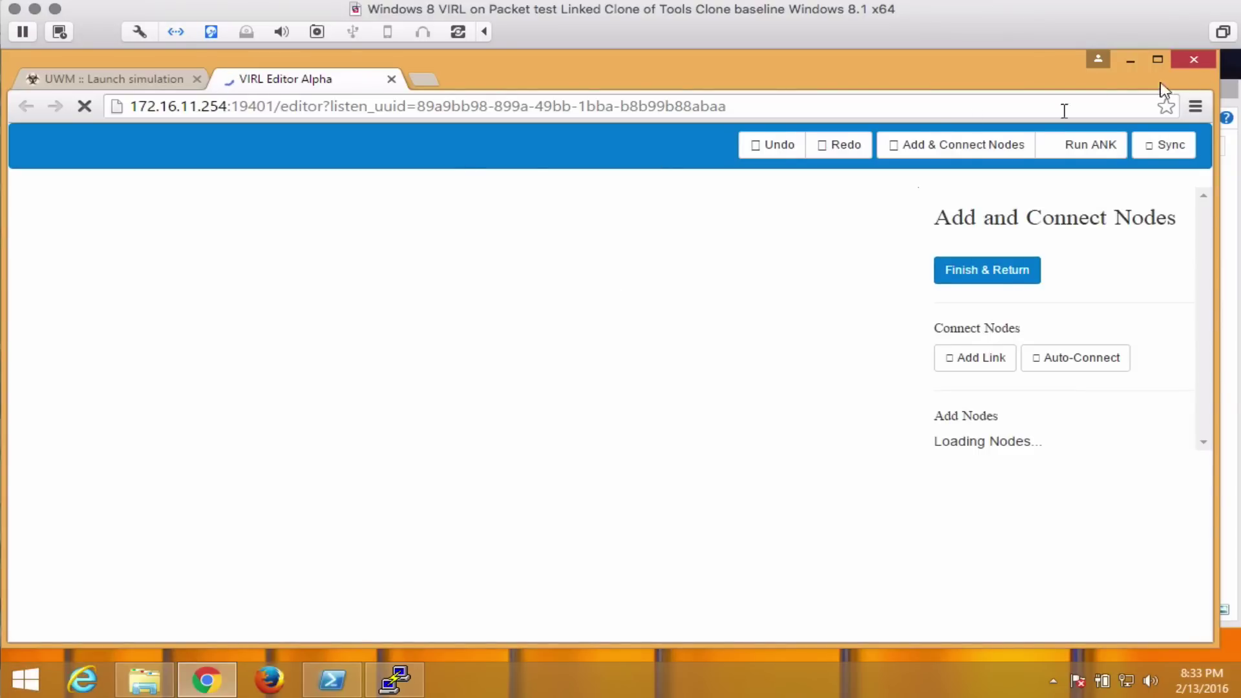
{"action": "left_click", "coordinate": [1156, 61]}
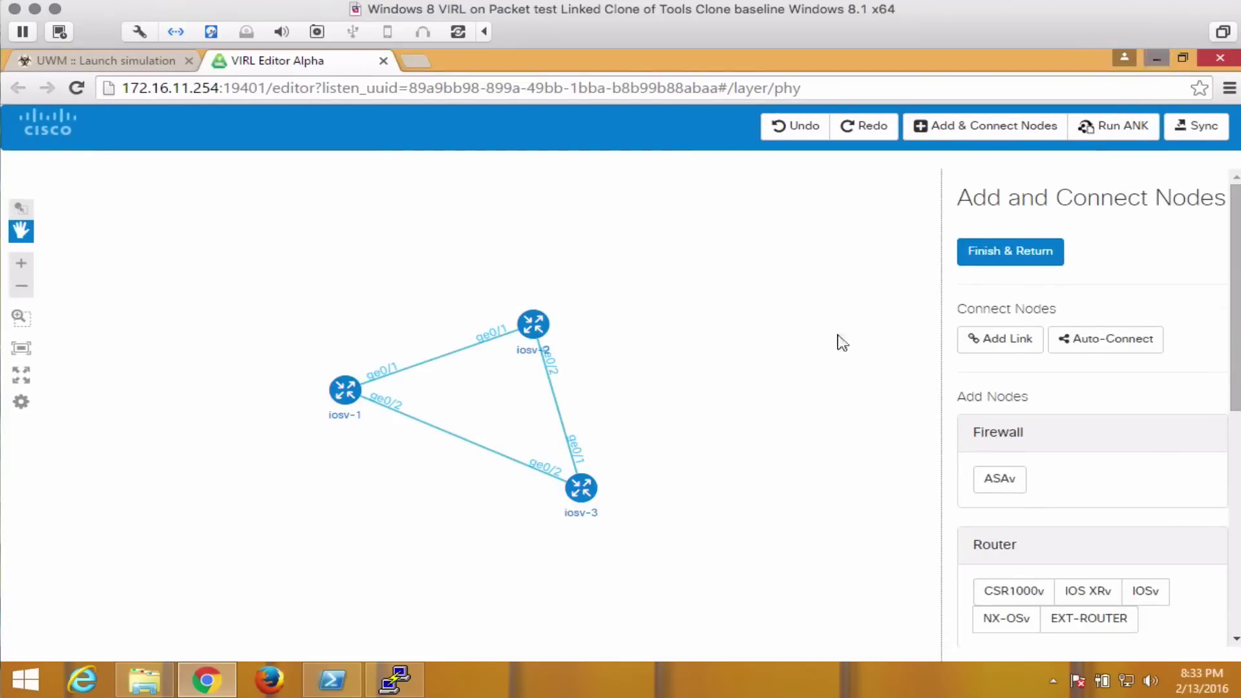
Add an IOS XRv node below iosv-1 and auto-connect it to its neighbours.
{"action": "left_click_drag", "start_coordinate": [1234, 326], "coordinate": [1231, 439]}
{"action": "left_click", "coordinate": [1095, 350]}
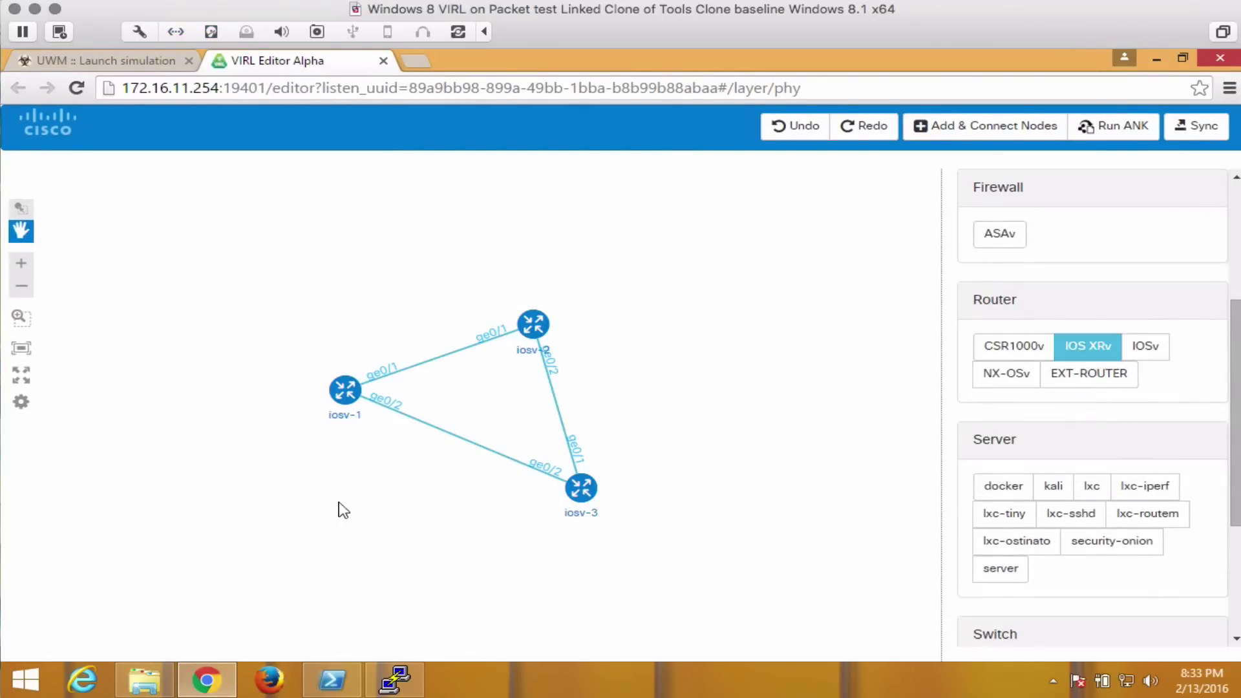
{"action": "left_click", "coordinate": [337, 503]}
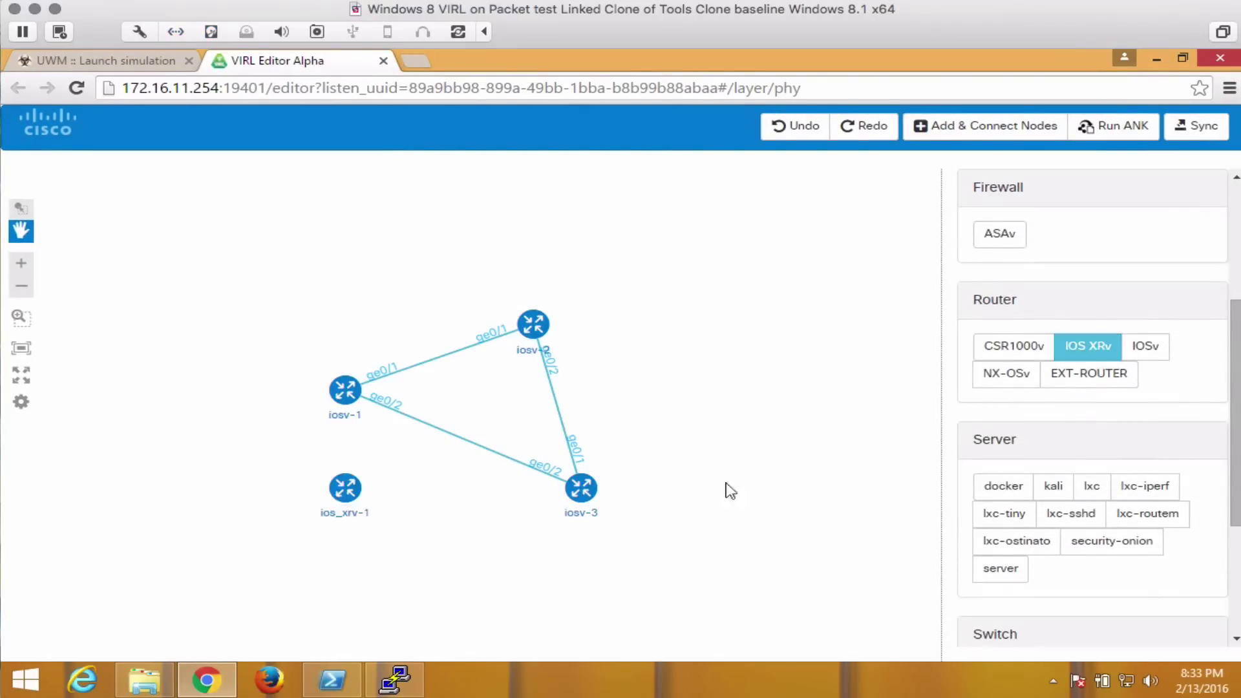
{"action": "left_click", "coordinate": [1238, 246]}
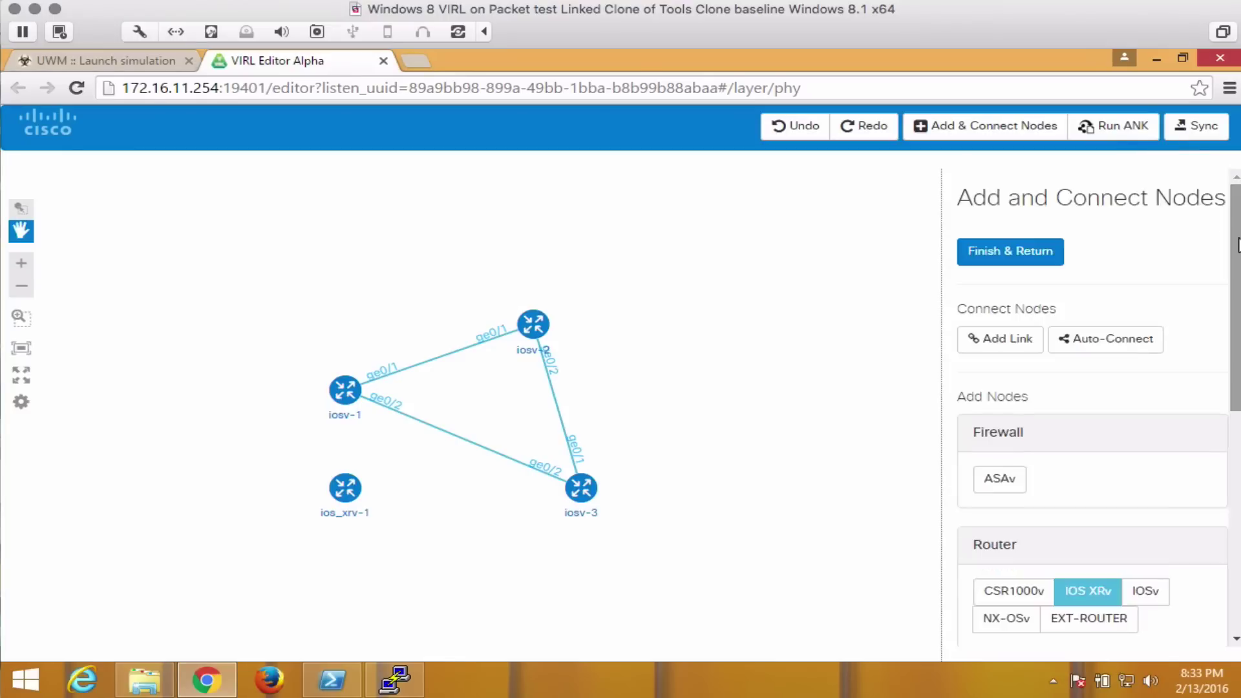
{"action": "left_click", "coordinate": [1090, 343]}
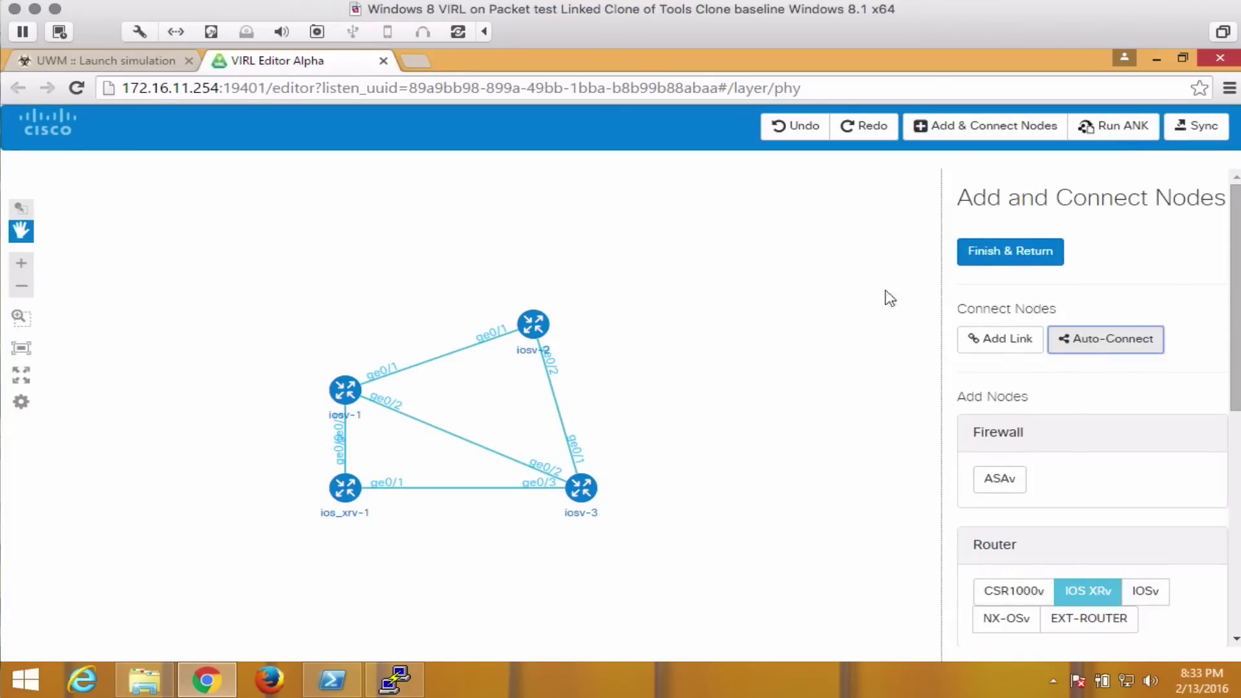
{"action": "left_click", "coordinate": [1012, 252]}
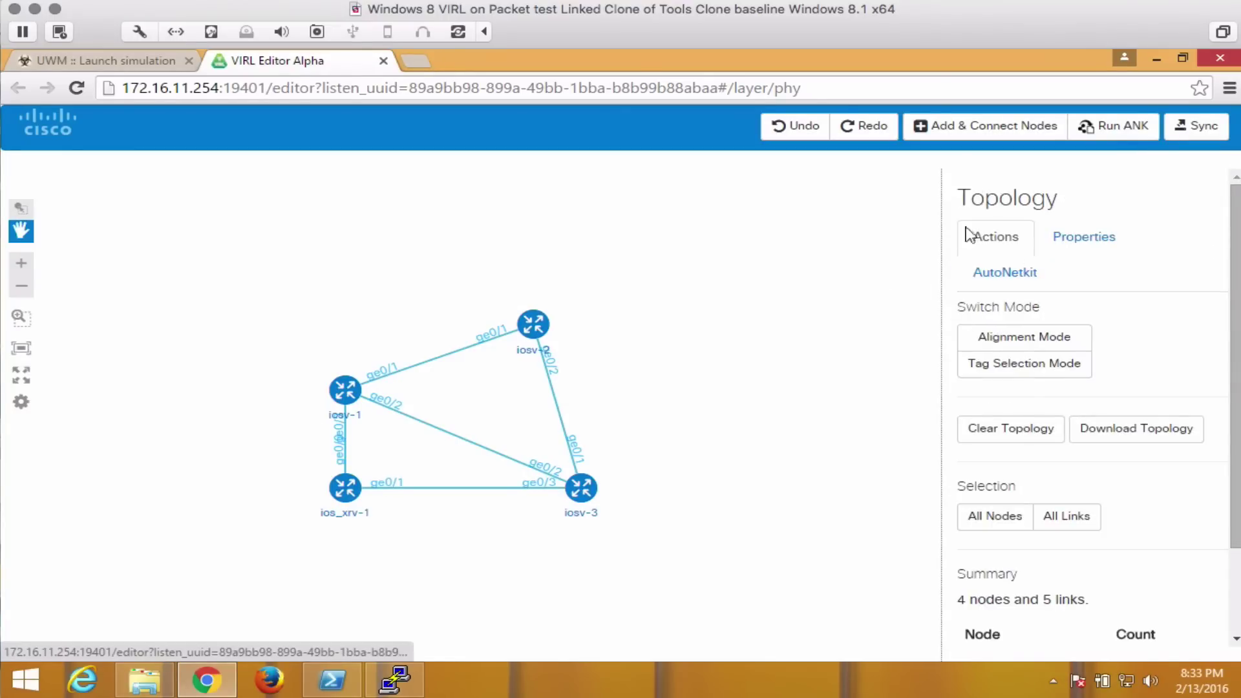
Generate configs with AutoNetkit, review ios_xrv-1's config, and sync the topology to UWM.
{"action": "left_click", "coordinate": [1125, 134]}
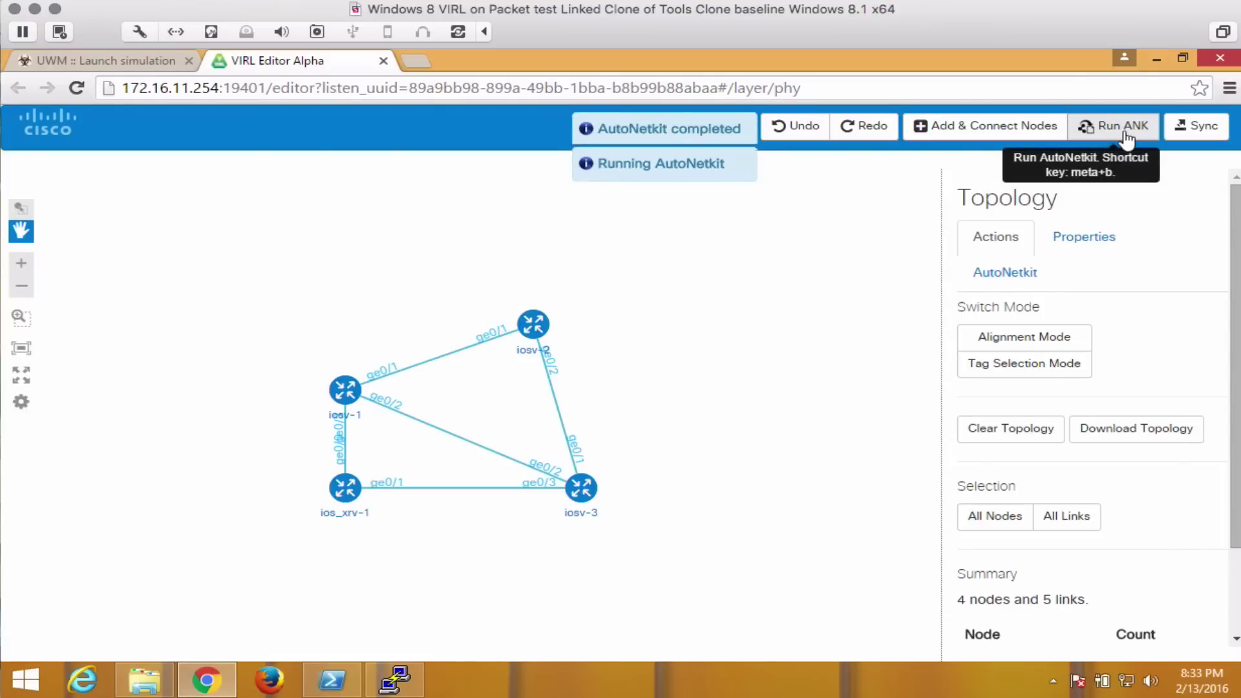
{"action": "left_click", "coordinate": [340, 505]}
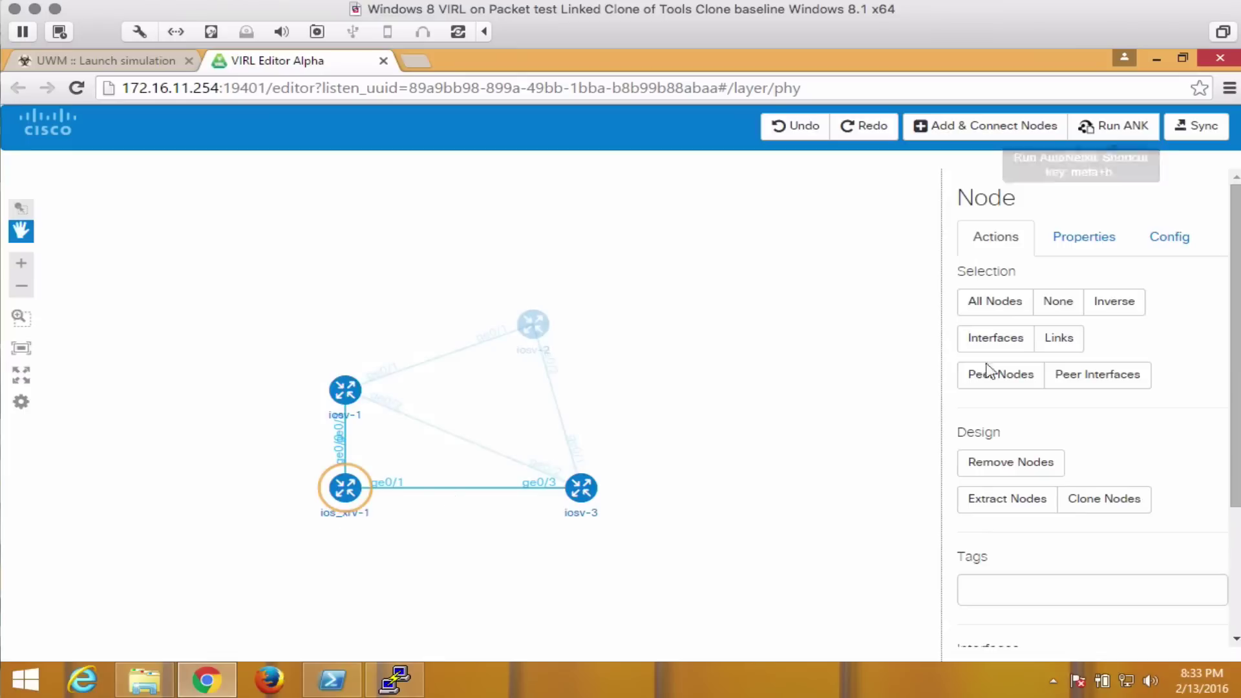
{"action": "left_click", "coordinate": [1171, 239]}
{"action": "mouse_move", "coordinate": [1202, 324]}
{"action": "left_mouse_down"}
{"action": "mouse_move", "coordinate": [1192, 467]}
{"action": "mouse_move", "coordinate": [1188, 322]}
{"action": "left_mouse_up"}
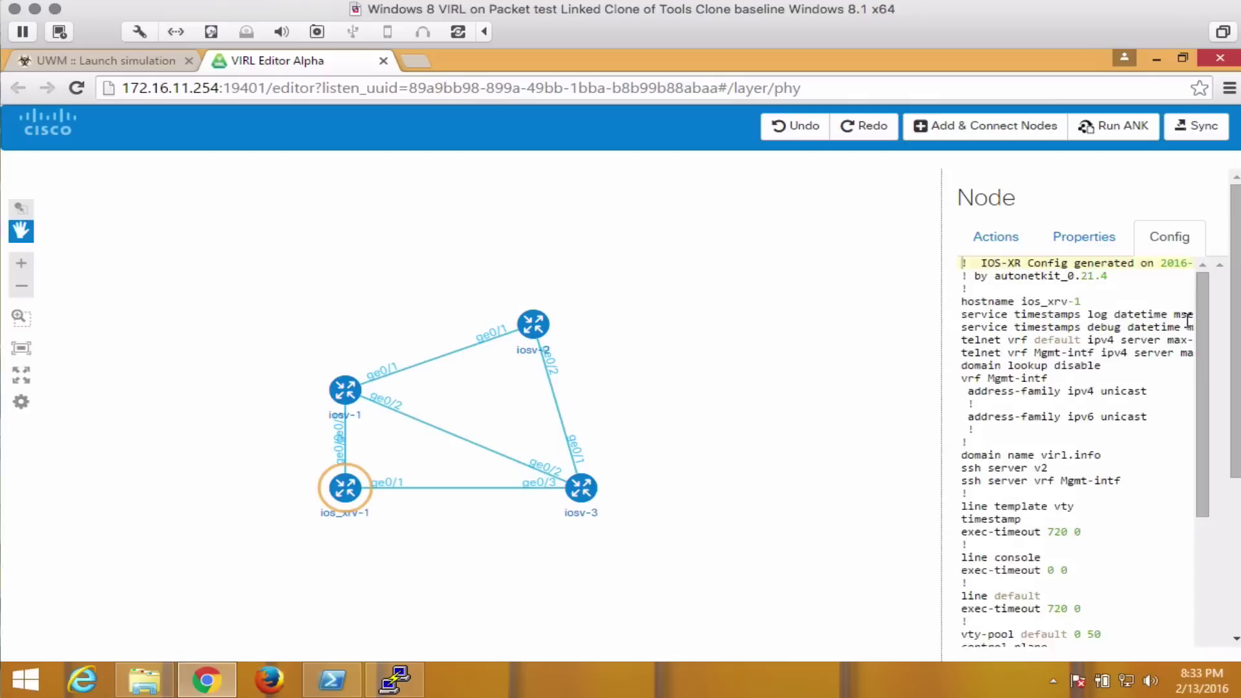
{"action": "left_click", "coordinate": [1189, 133]}
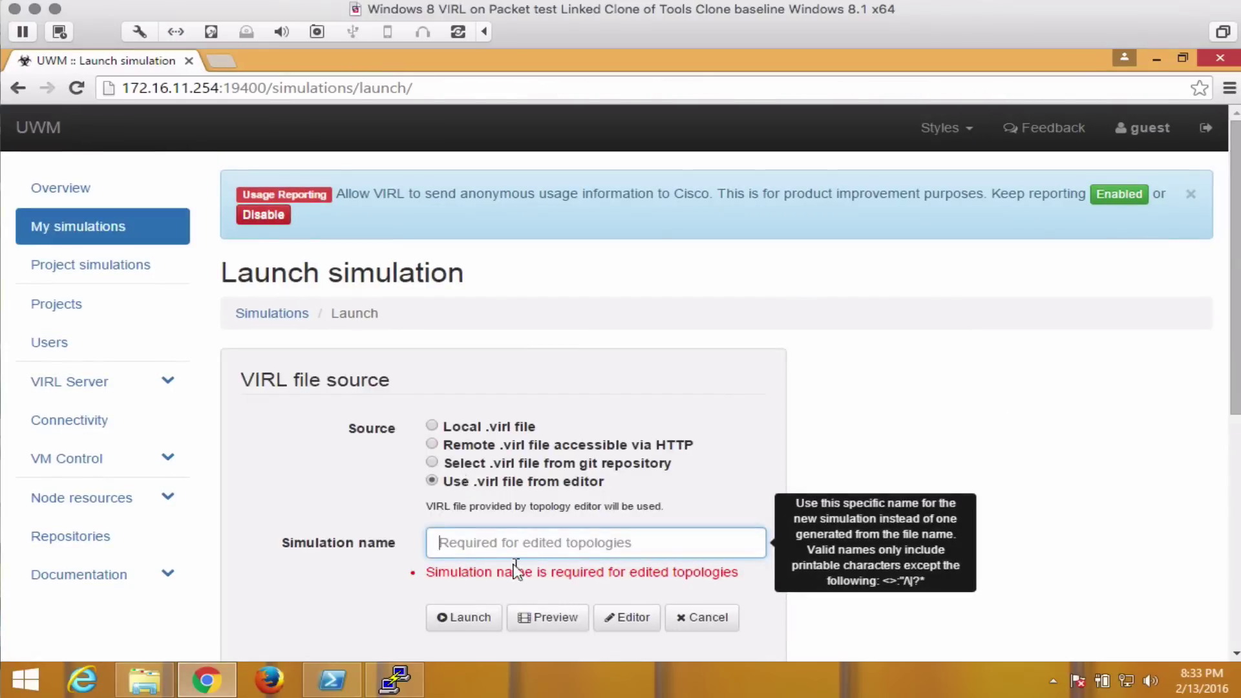
Launch the edited topology as the 'packet' simulation and list its five nodes' telnet consoles.
{"action": "type", "text": "packet"}
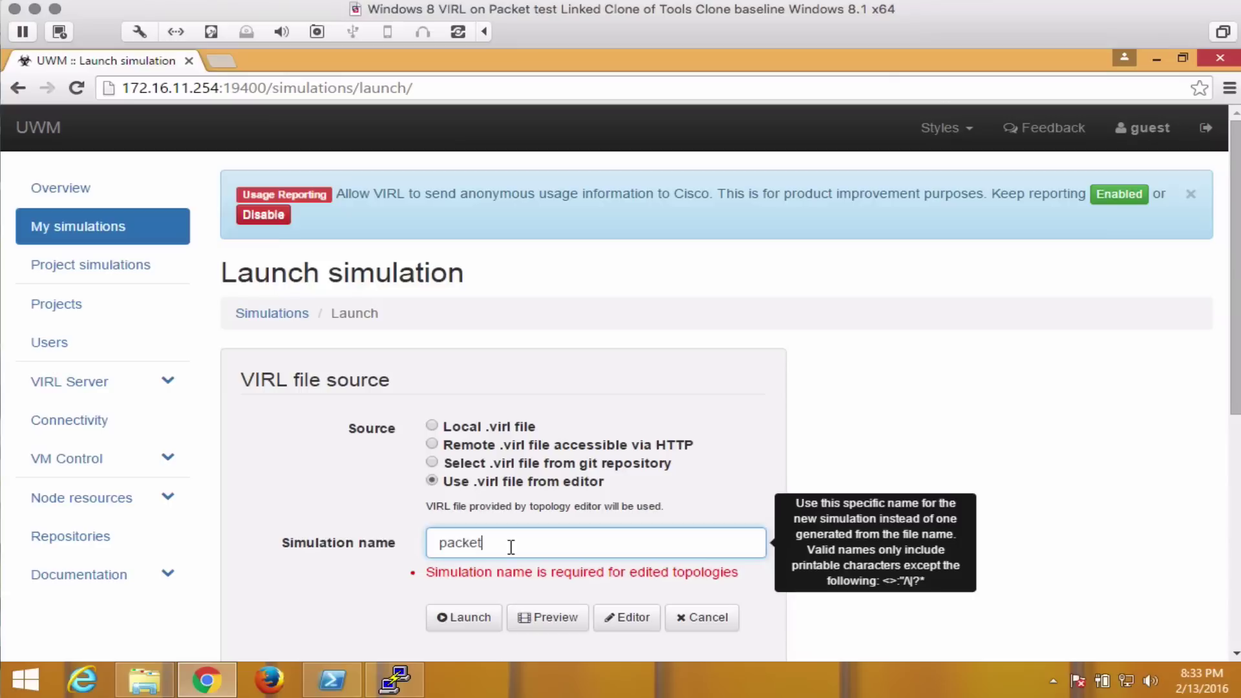
{"action": "left_click", "coordinate": [491, 614]}
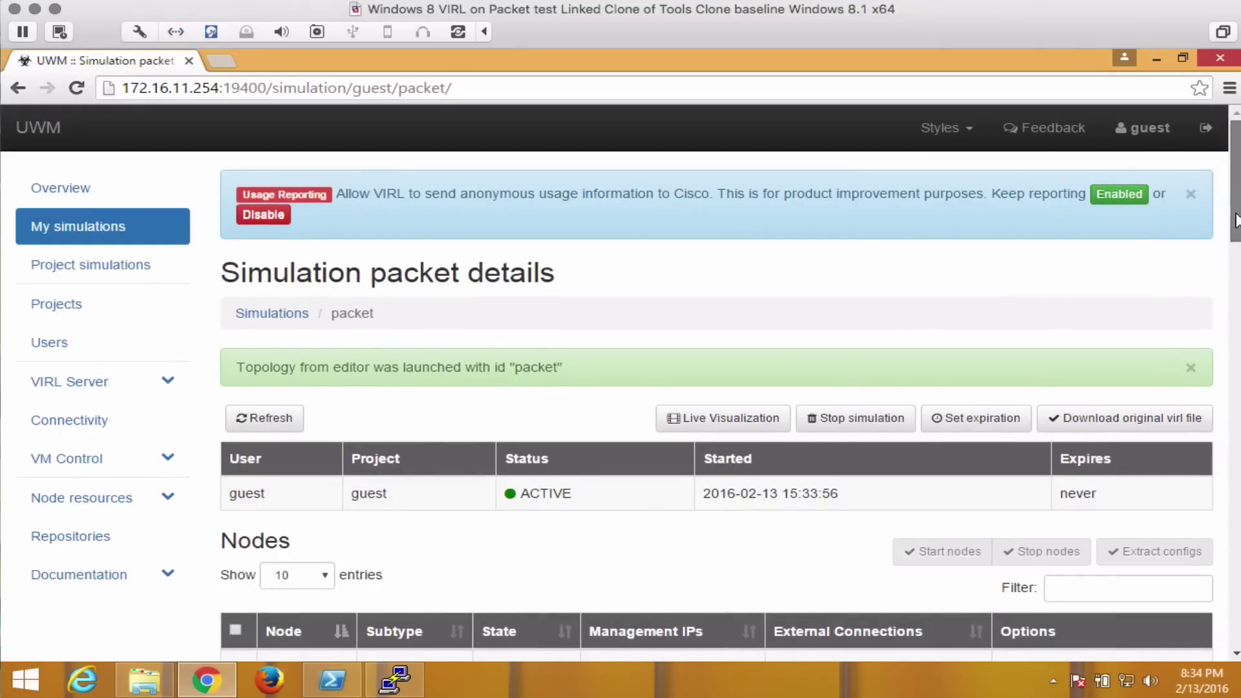
{"action": "left_click_drag", "start_coordinate": [1234, 218], "coordinate": [1234, 274]}
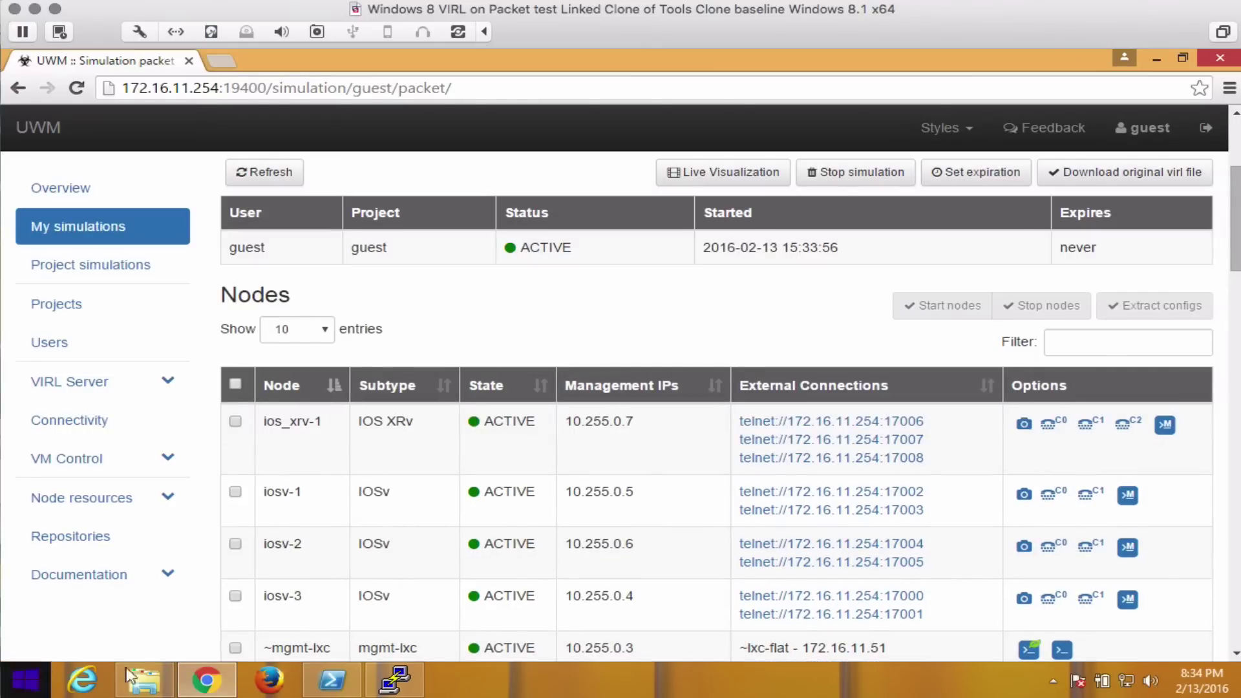
Launch PuTTY from the C:\Program Files\Putty folder in File Explorer.
{"action": "left_click", "coordinate": [144, 680]}
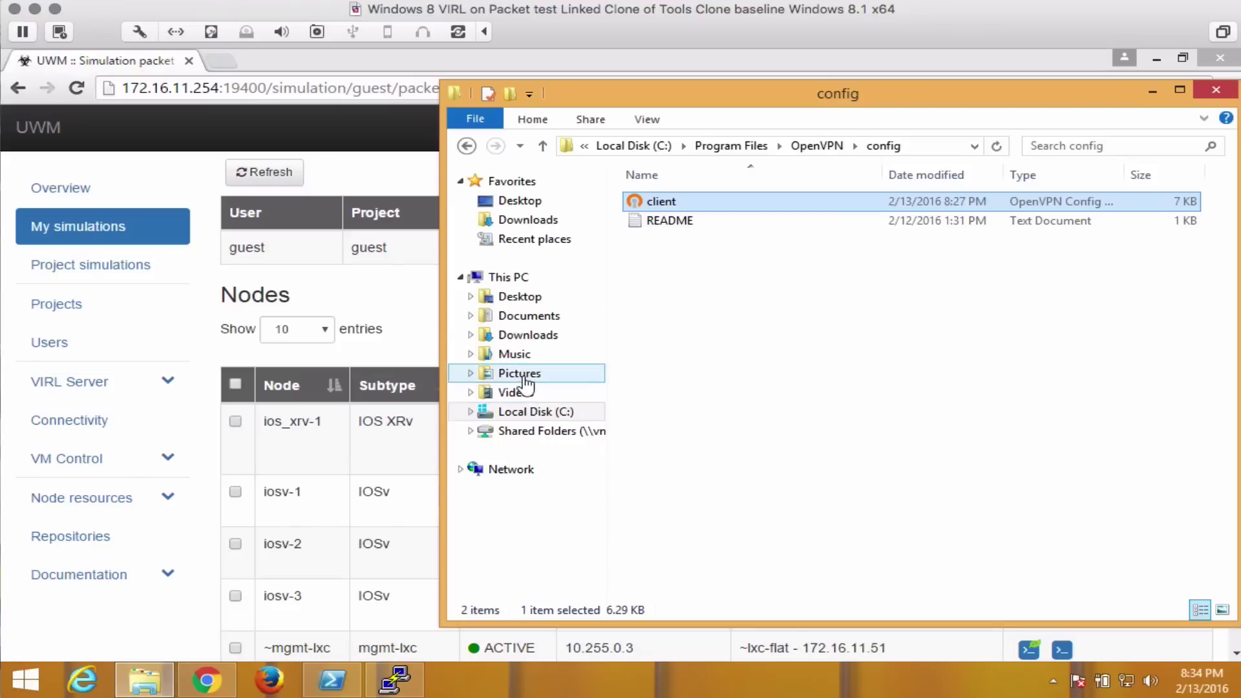
{"action": "left_click", "coordinate": [525, 412]}
{"action": "left_click", "coordinate": [694, 242]}
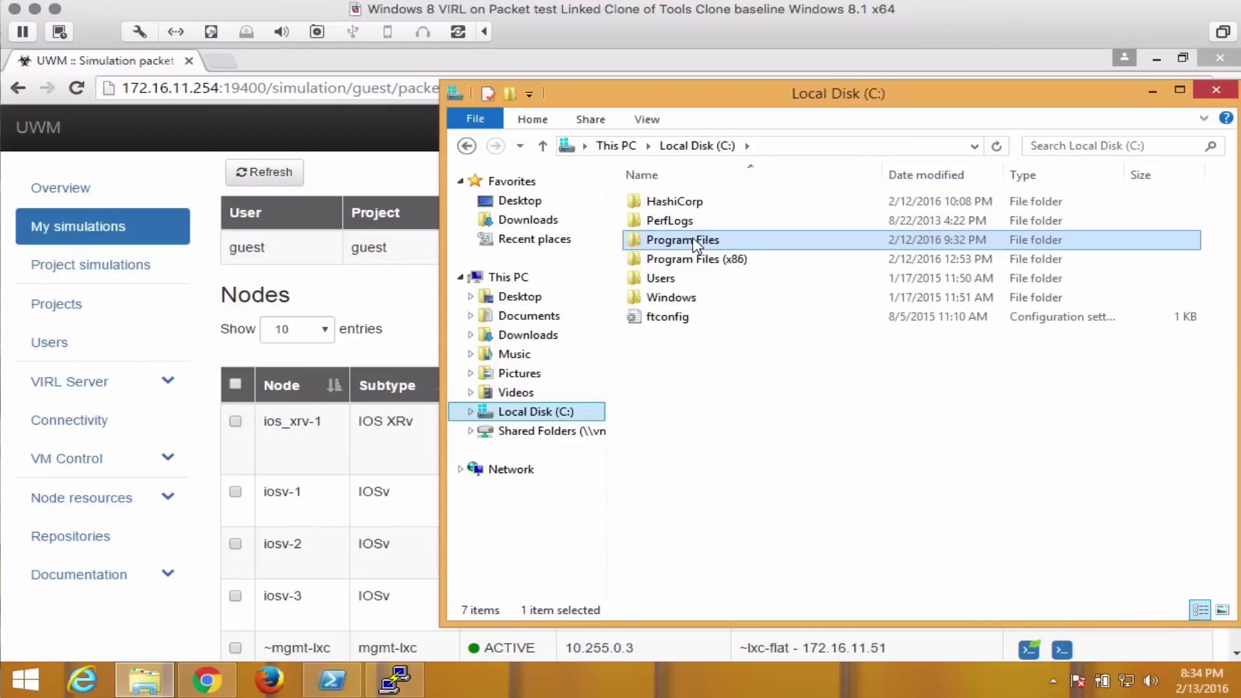
{"action": "double_click", "coordinate": [694, 242]}
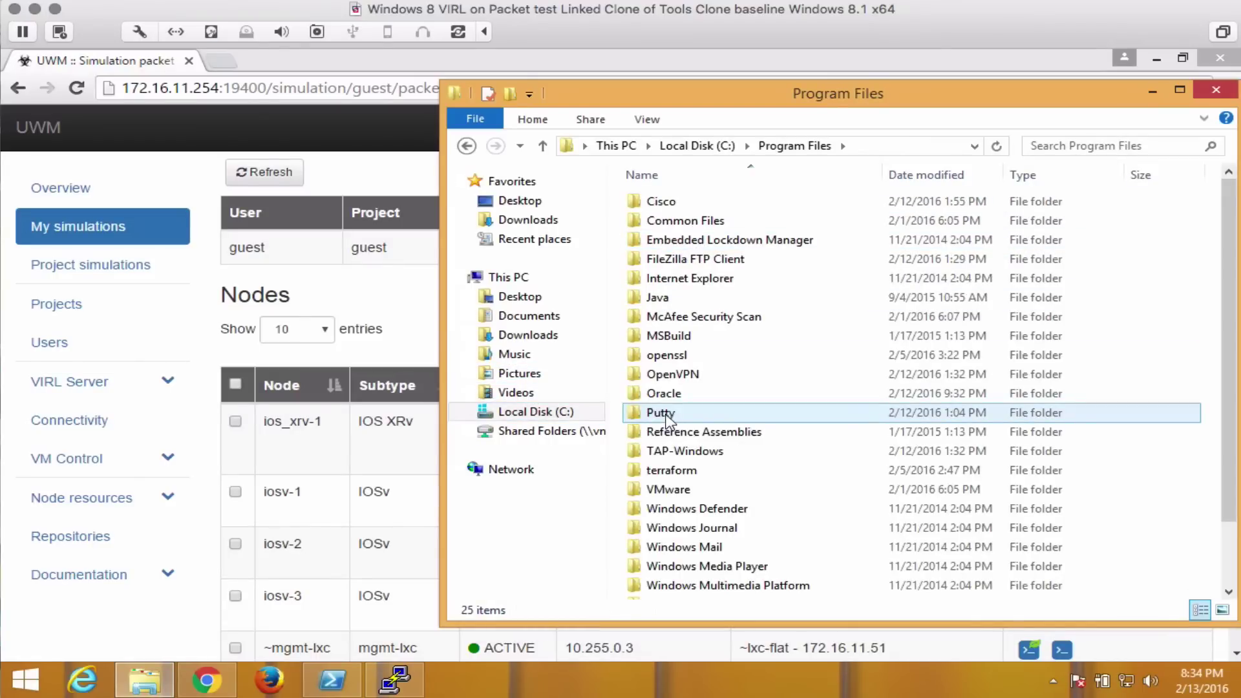
{"action": "double_click", "coordinate": [668, 420]}
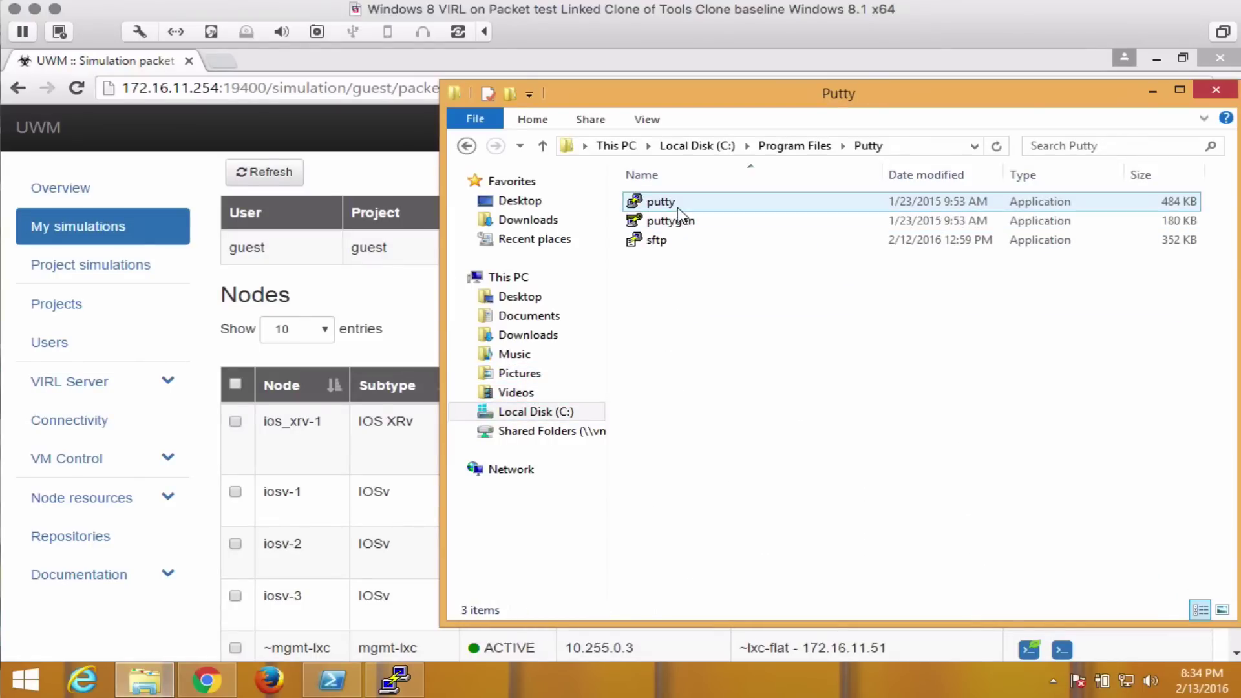
{"action": "double_click", "coordinate": [678, 208]}
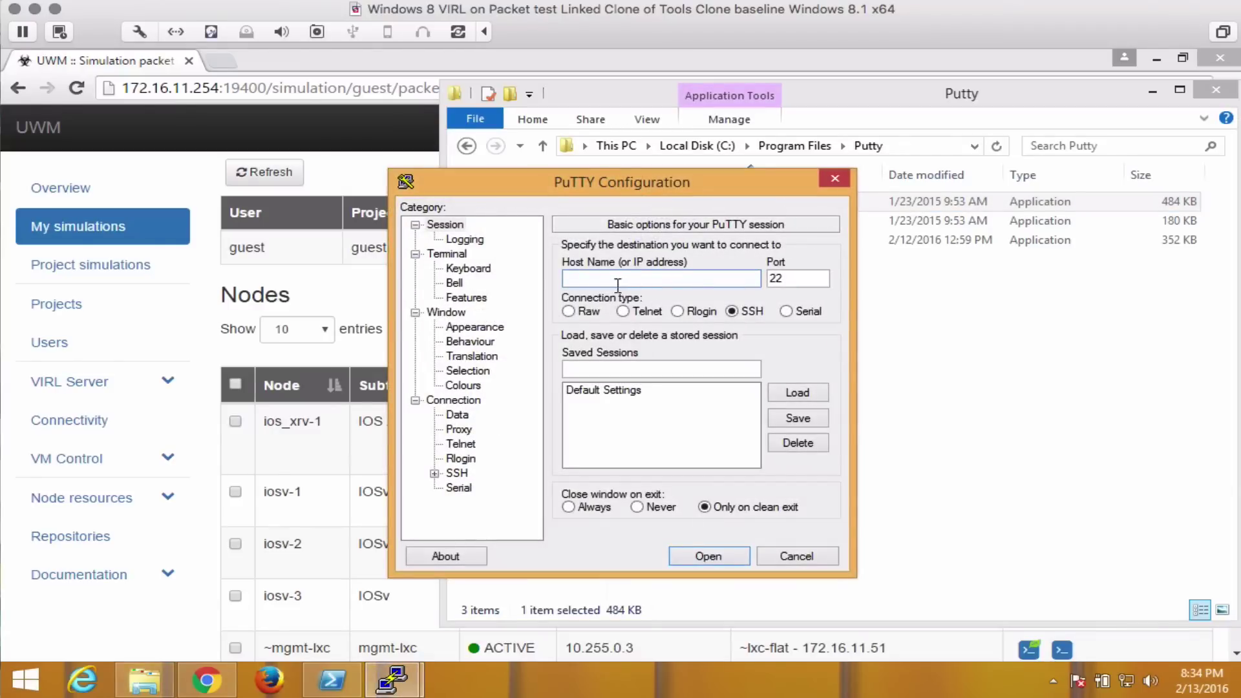
Open a Telnet session to 172.16.11.254 on port 17002.
{"action": "left_click", "coordinate": [623, 310]}
{"action": "left_click", "coordinate": [619, 276]}
{"action": "left_click", "coordinate": [782, 277]}
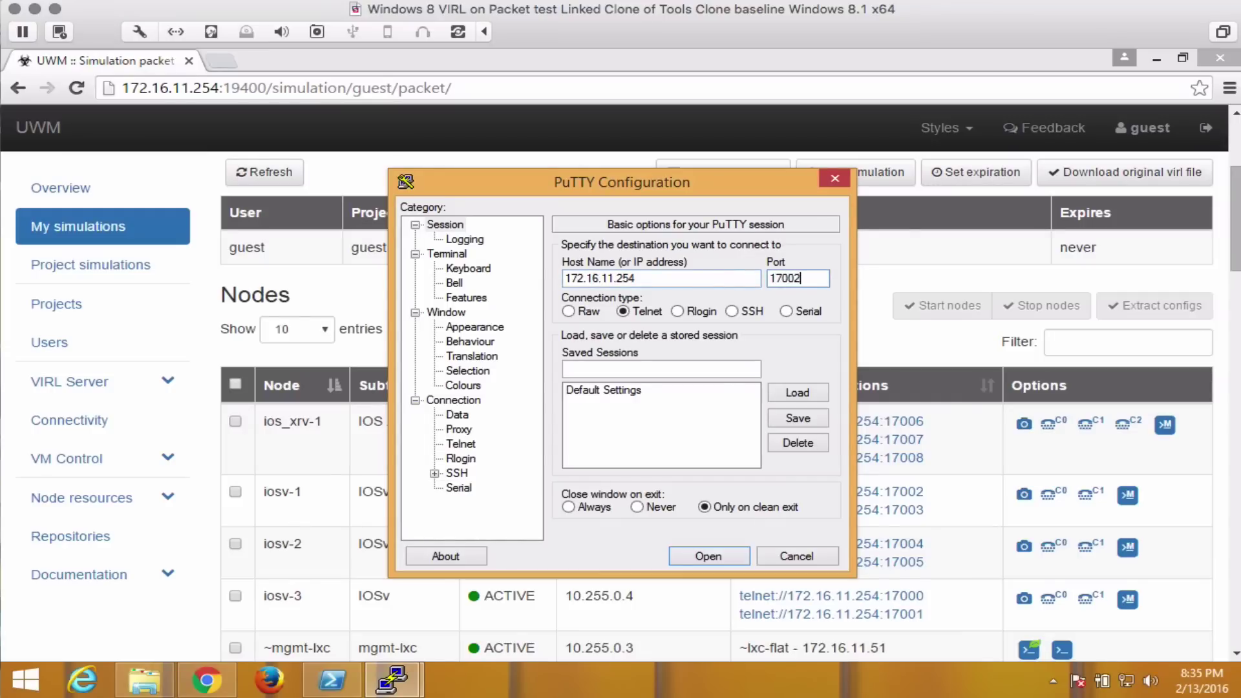
{"action": "left_click", "coordinate": [708, 555]}
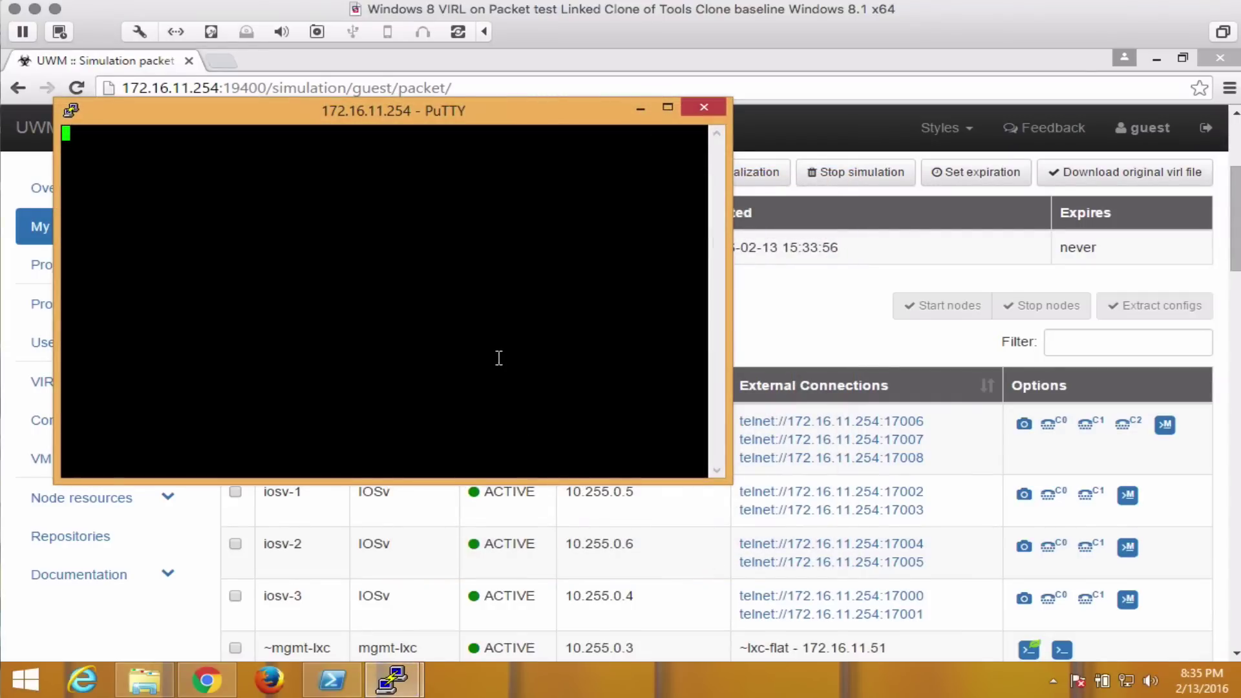
Enter enable mode on iosv-1, run show ip route twice, then close the PuTTY session.
{"action": "key", "text": "Return"}
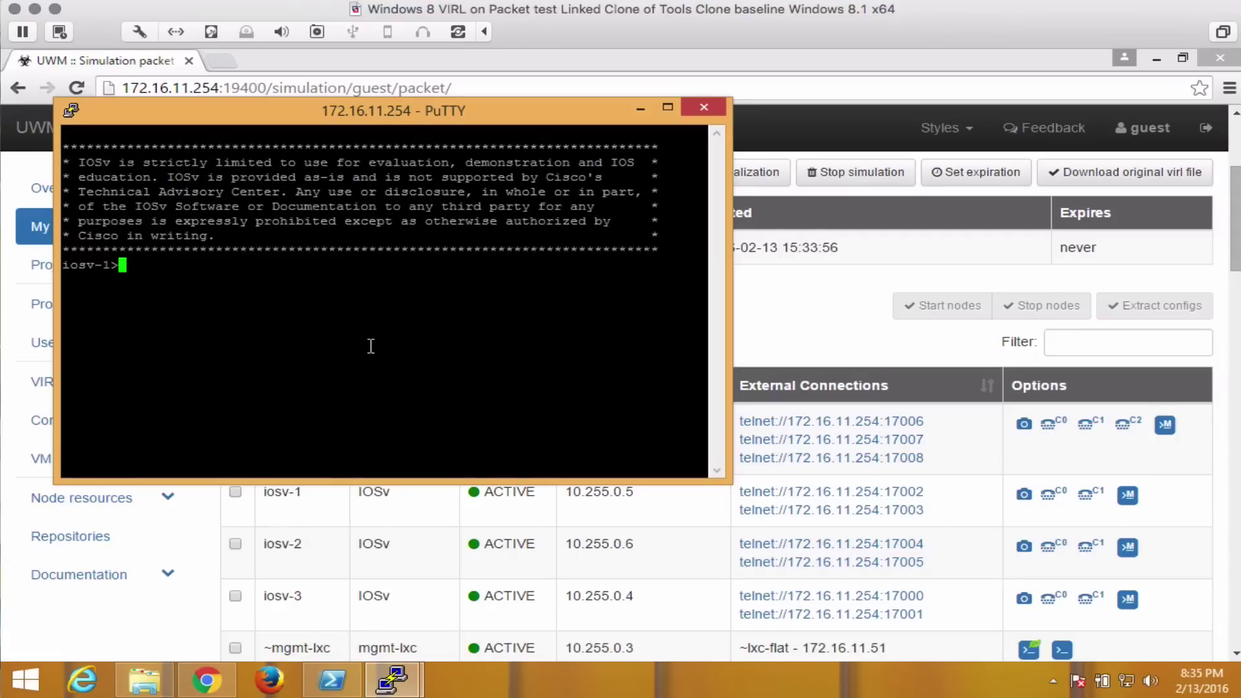
{"action": "type", "text": "en"}
{"action": "key", "text": "Return"}
{"action": "key", "text": "Return"}
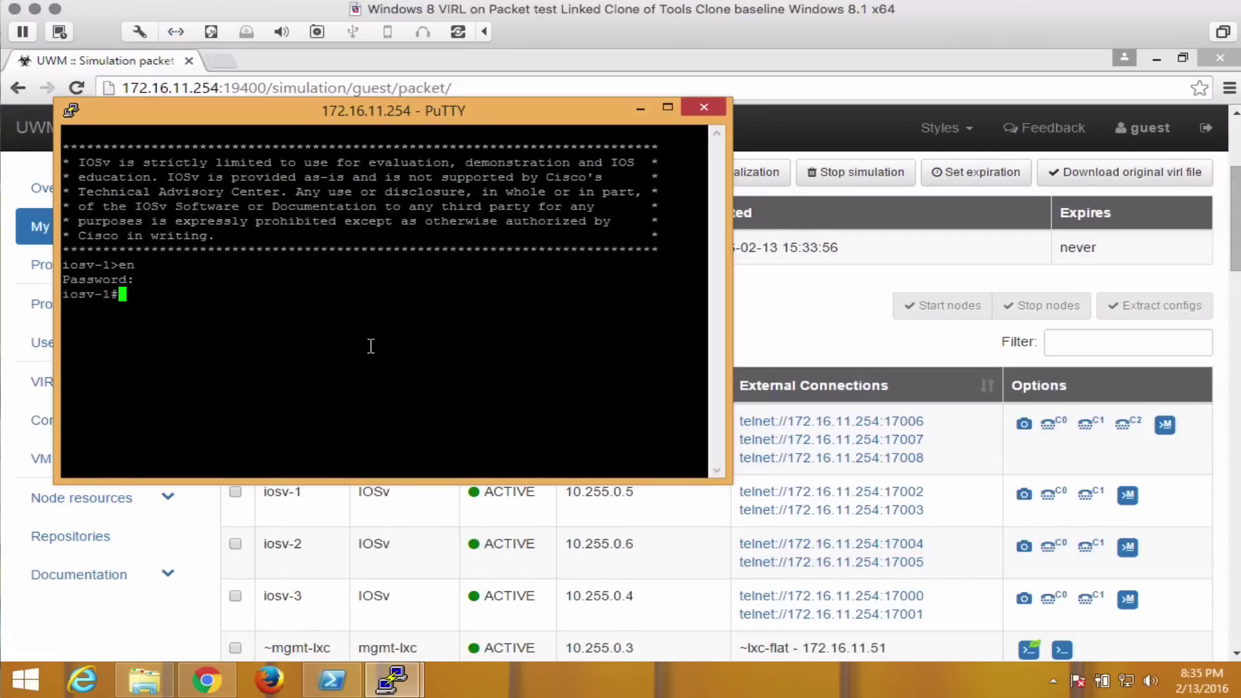
{"action": "type", "text": "show ip route"}
{"action": "key", "text": "Return"}
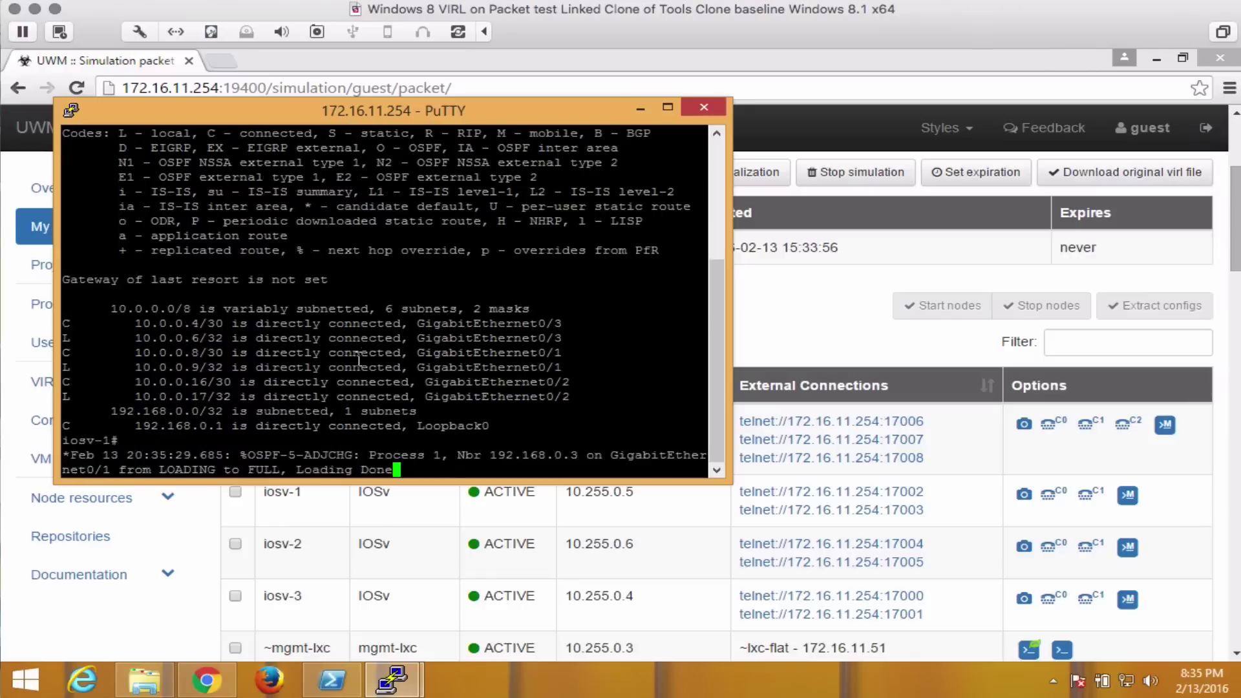
{"action": "key", "text": "Return"}
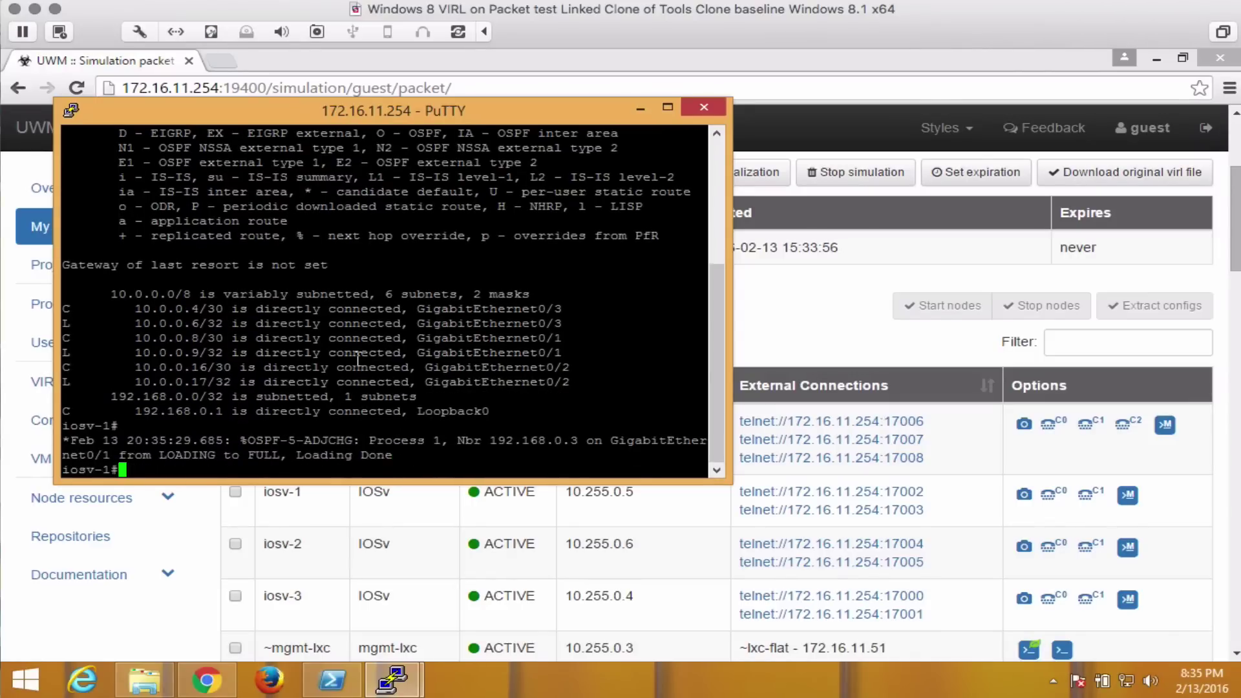
{"action": "type", "text": "show ip route"}
{"action": "key", "text": "Return"}
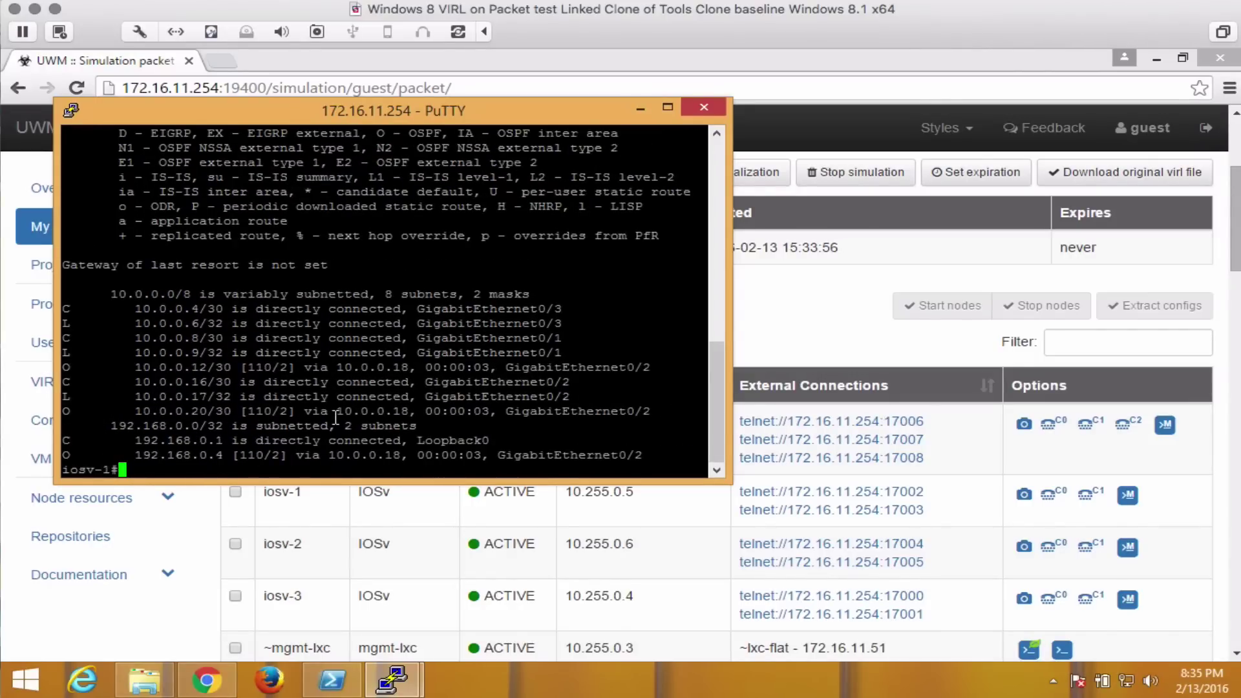
{"action": "left_click", "coordinate": [716, 107]}
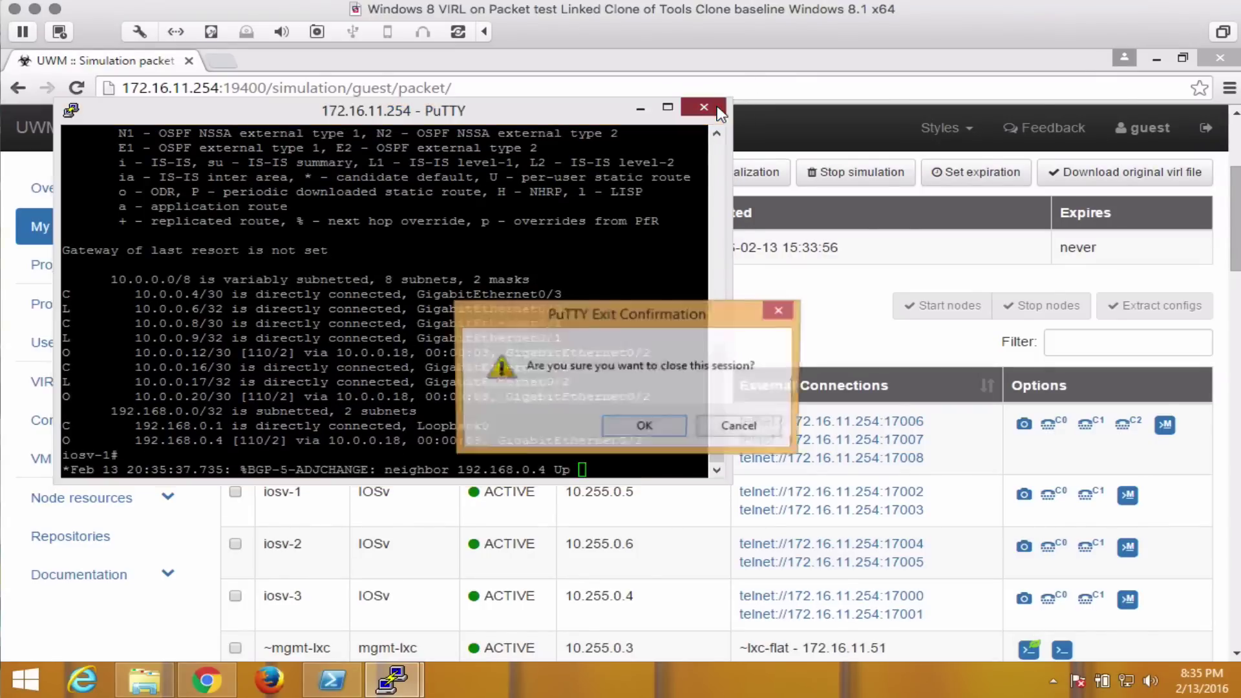
{"action": "left_click", "coordinate": [644, 428]}
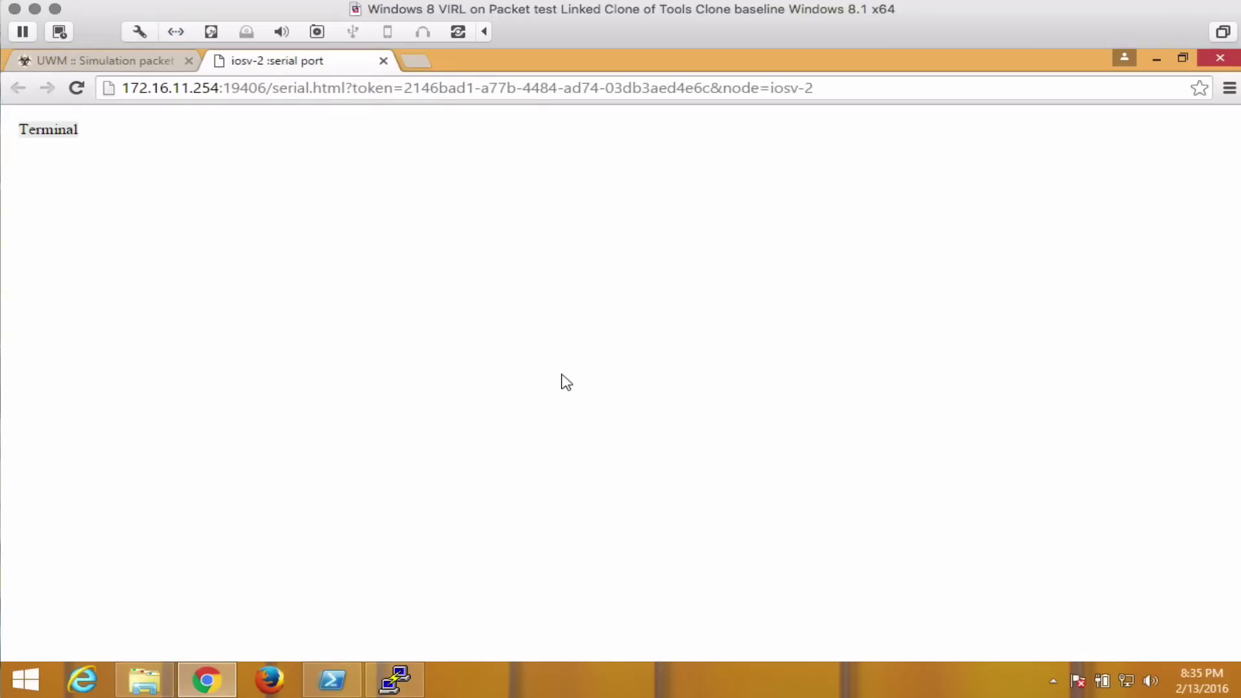
Enter enable mode on iosv-2, page through show ip route, then close the console tab.
{"action": "key", "text": "Return"}
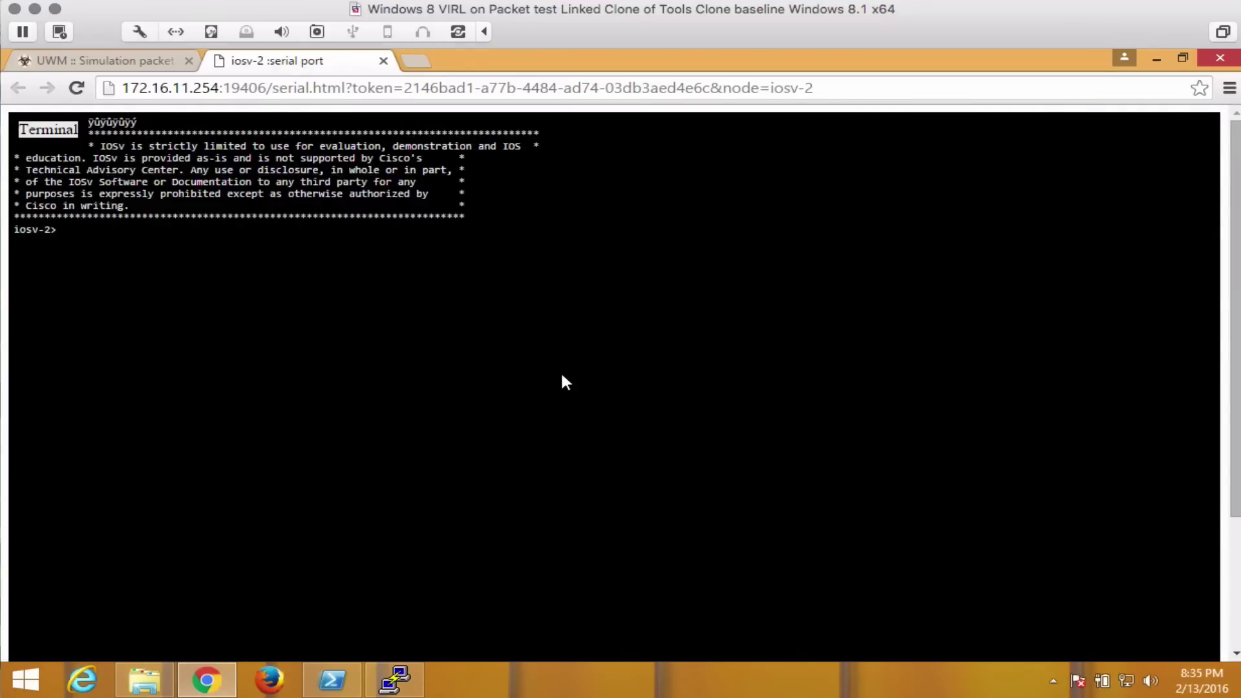
{"action": "type", "text": "en"}
{"action": "key", "text": "Return"}
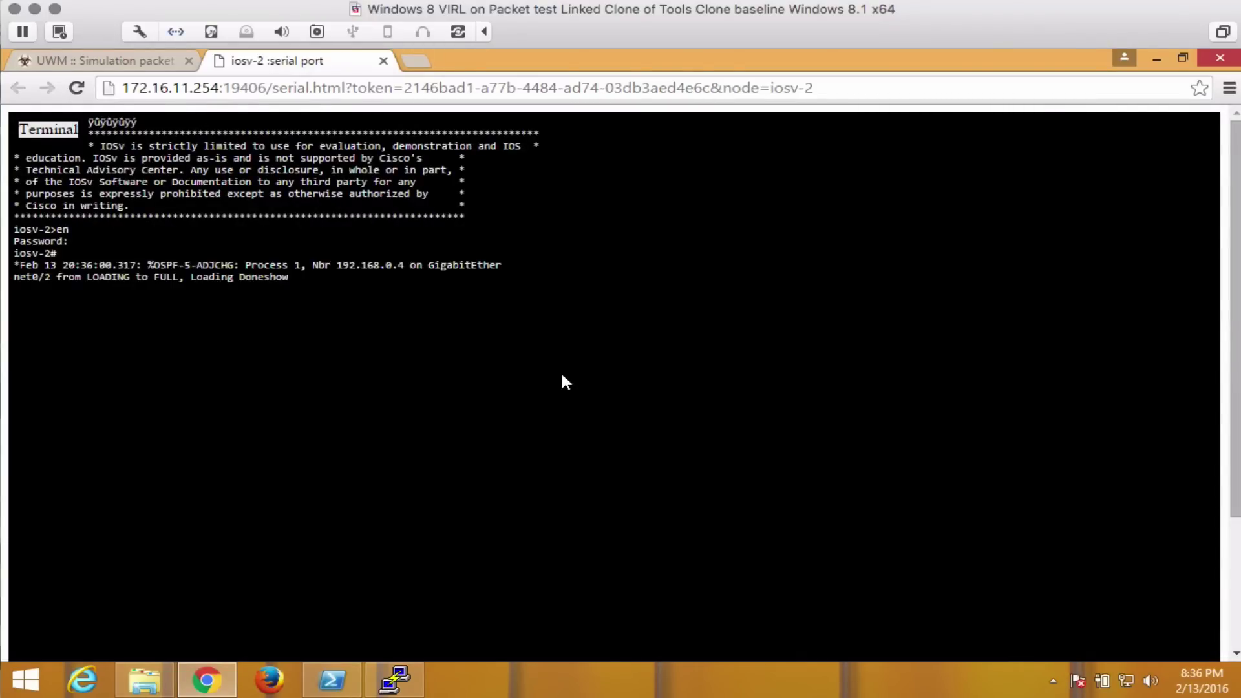
{"action": "type", "text": "show ip route"}
{"action": "key", "text": "Return"}
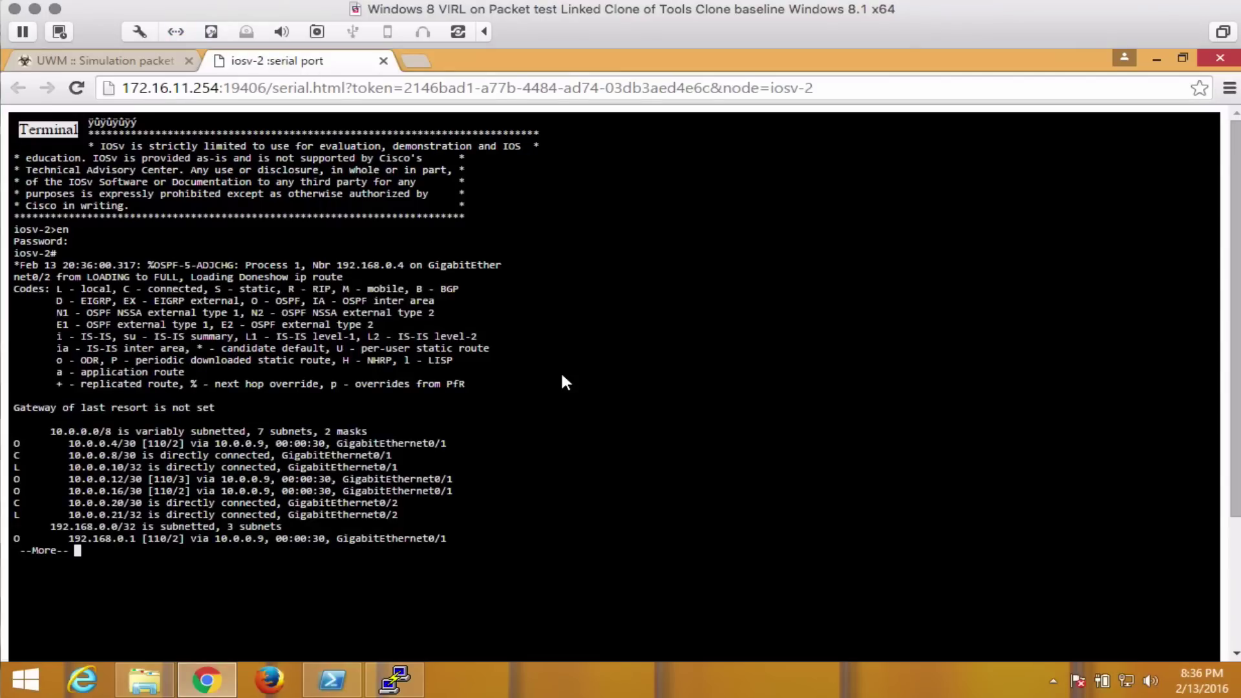
{"action": "key", "text": "space"}
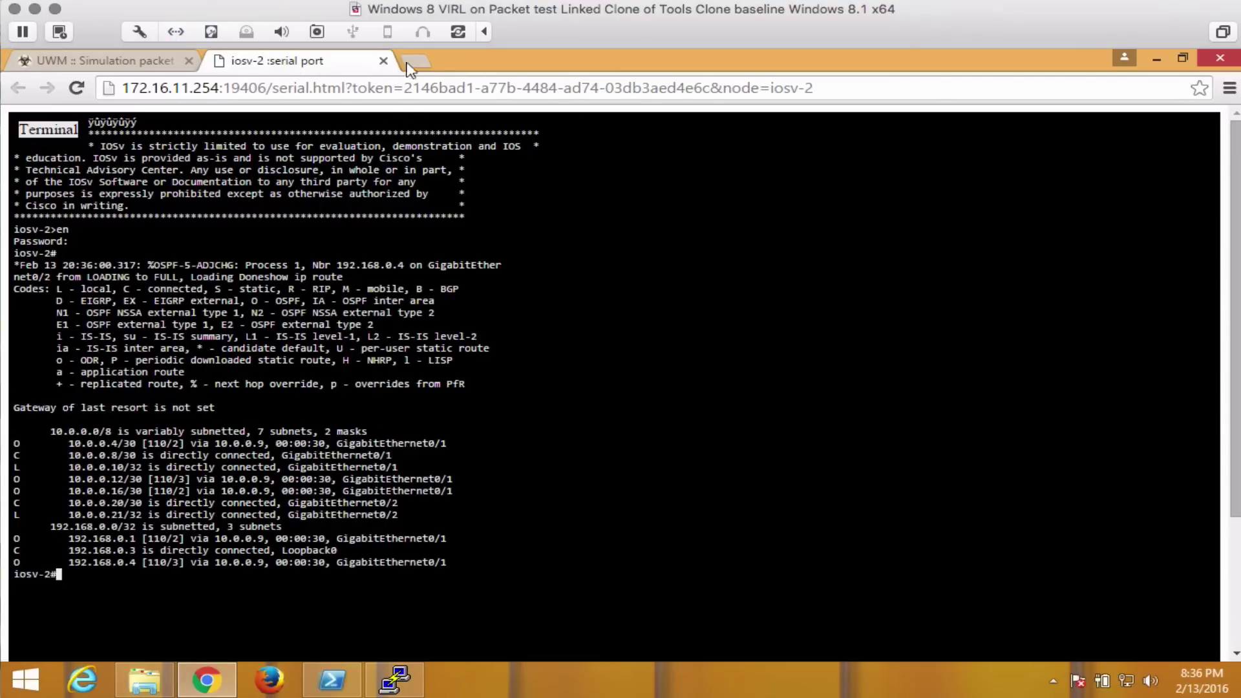
{"action": "left_click", "coordinate": [384, 61]}
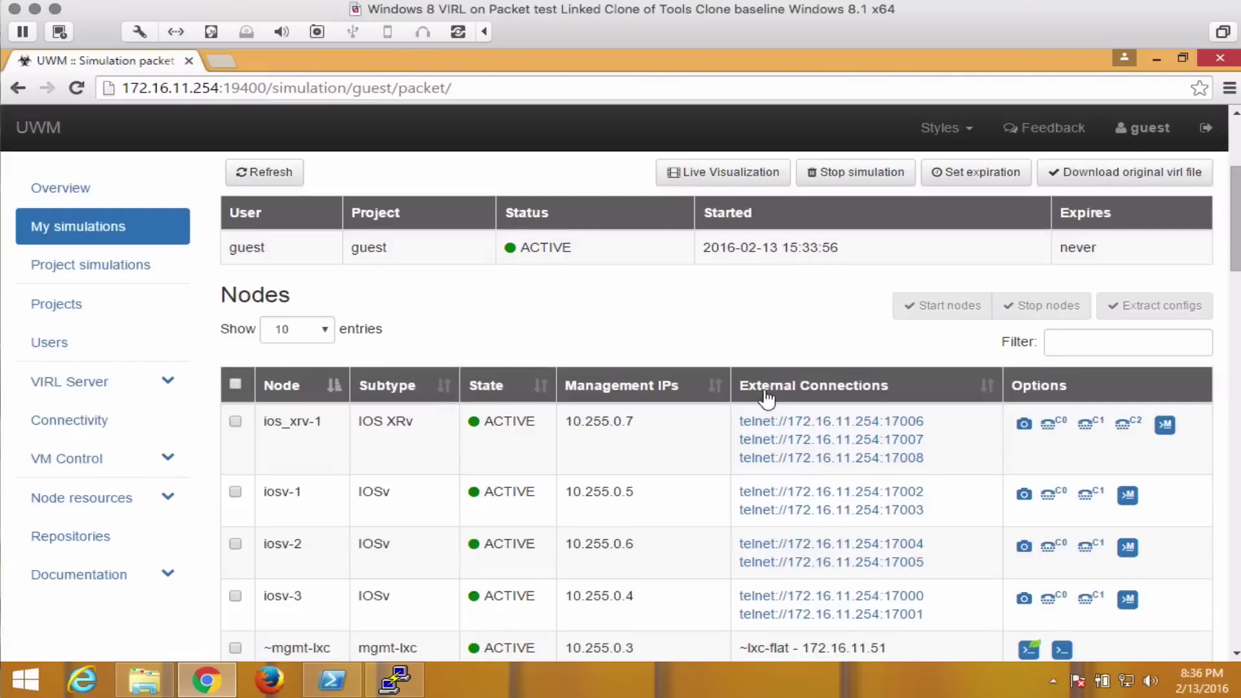
{"action": "scroll", "coordinate": [1085, 327], "scroll_direction": "up", "scroll_amount": 3}
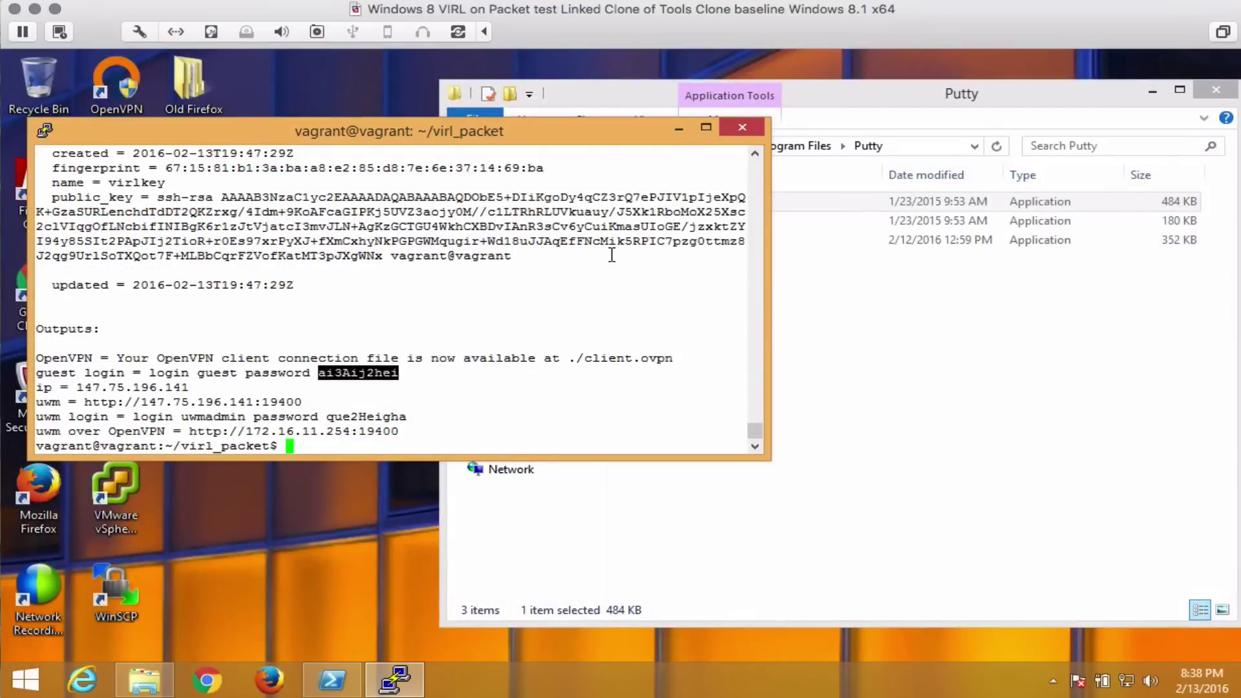
Run terraform destroy . and confirm with yes, destroying the 3 Packet resources.
{"action": "left_click", "coordinate": [518, 305]}
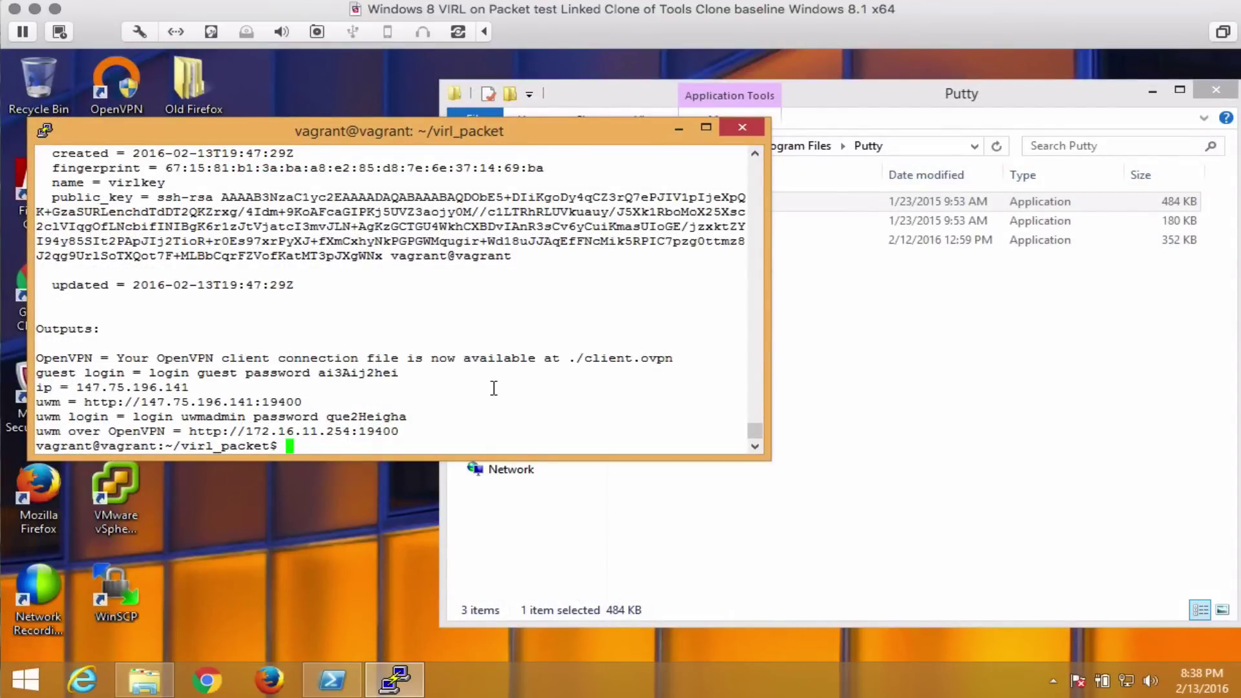
{"action": "type", "text": "terraform destr"}
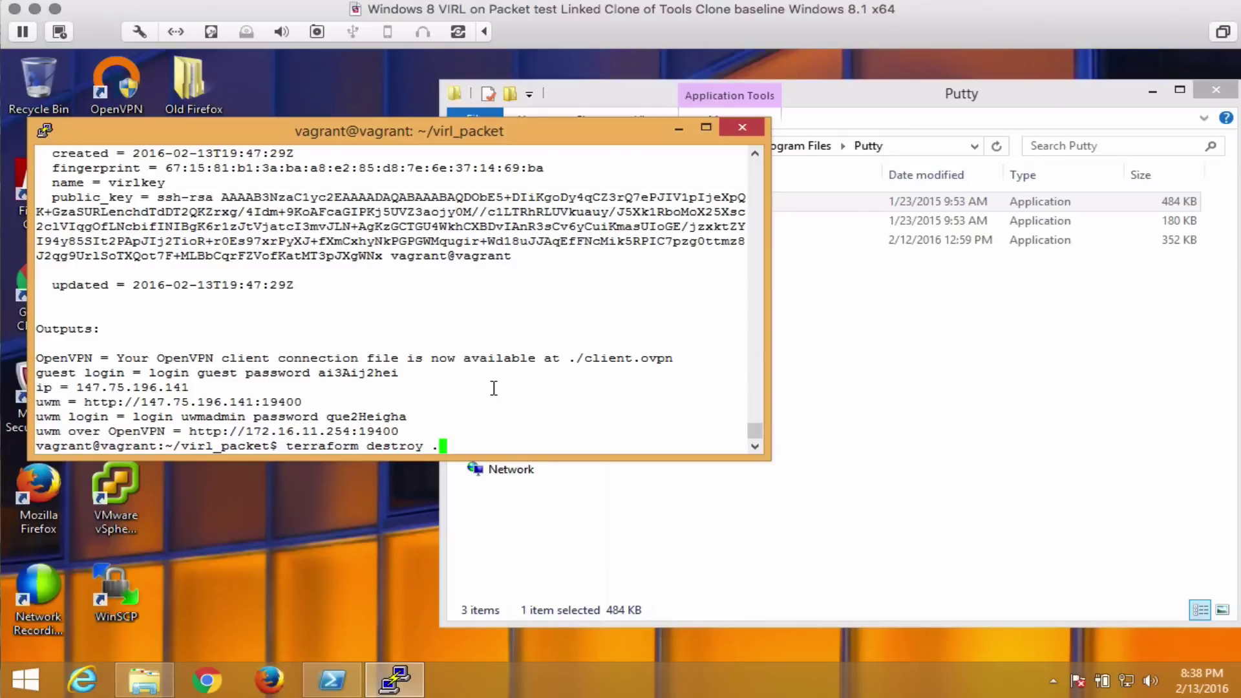
{"action": "type", "text": "oy ."}
{"action": "key", "text": "Return"}
{"action": "type", "text": "yes"}
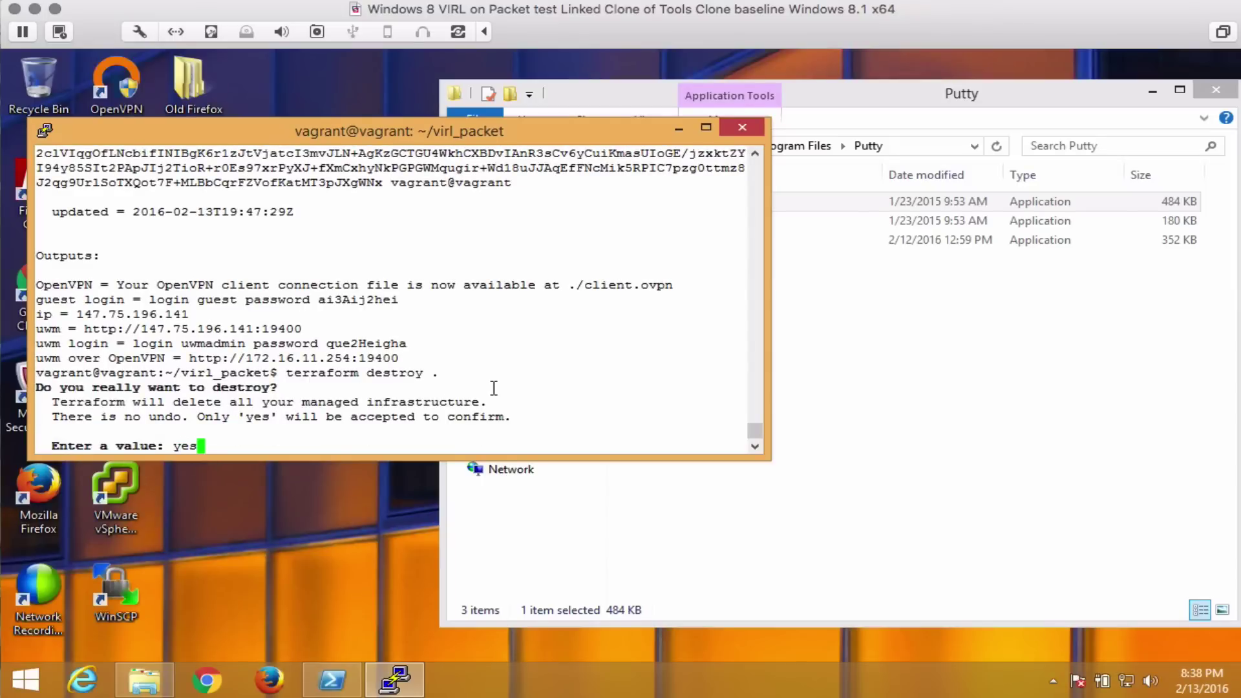
{"action": "key", "text": "Return"}
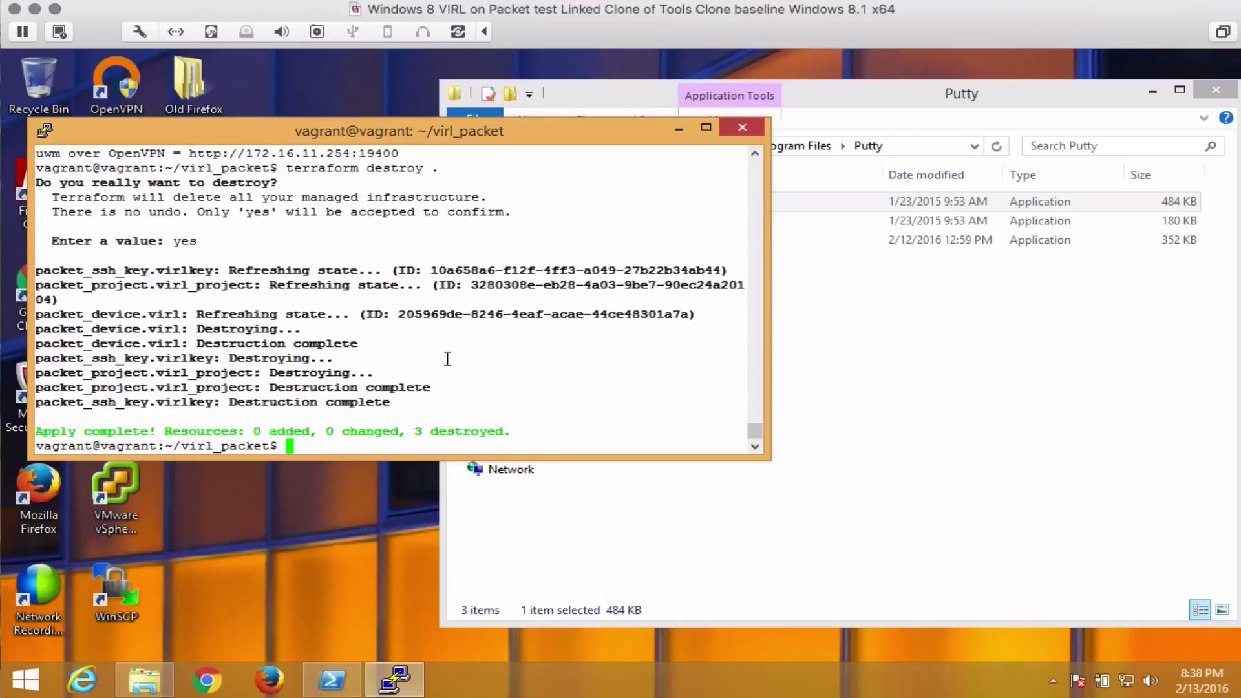
Check app.packet.net to confirm the VIRL_Bare-metal project has no servers, then close Chrome.
{"action": "left_click", "coordinate": [207, 679]}
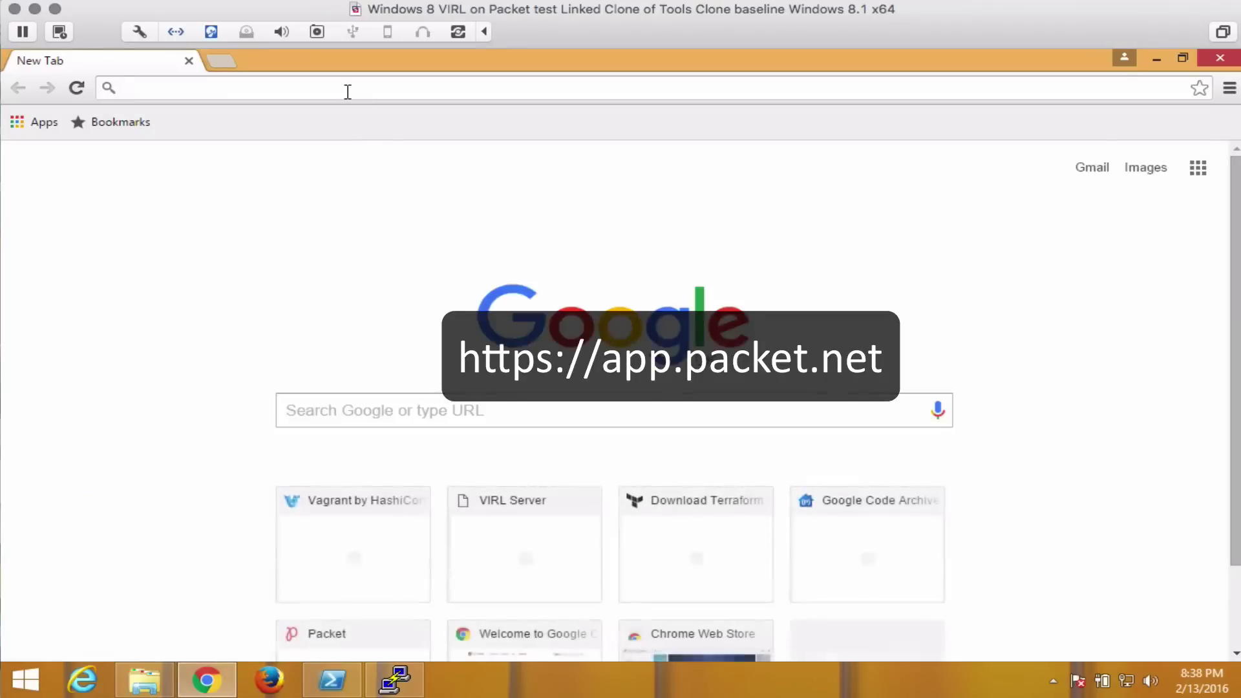
{"action": "type", "text": "app"}
{"action": "key", "text": "Return"}
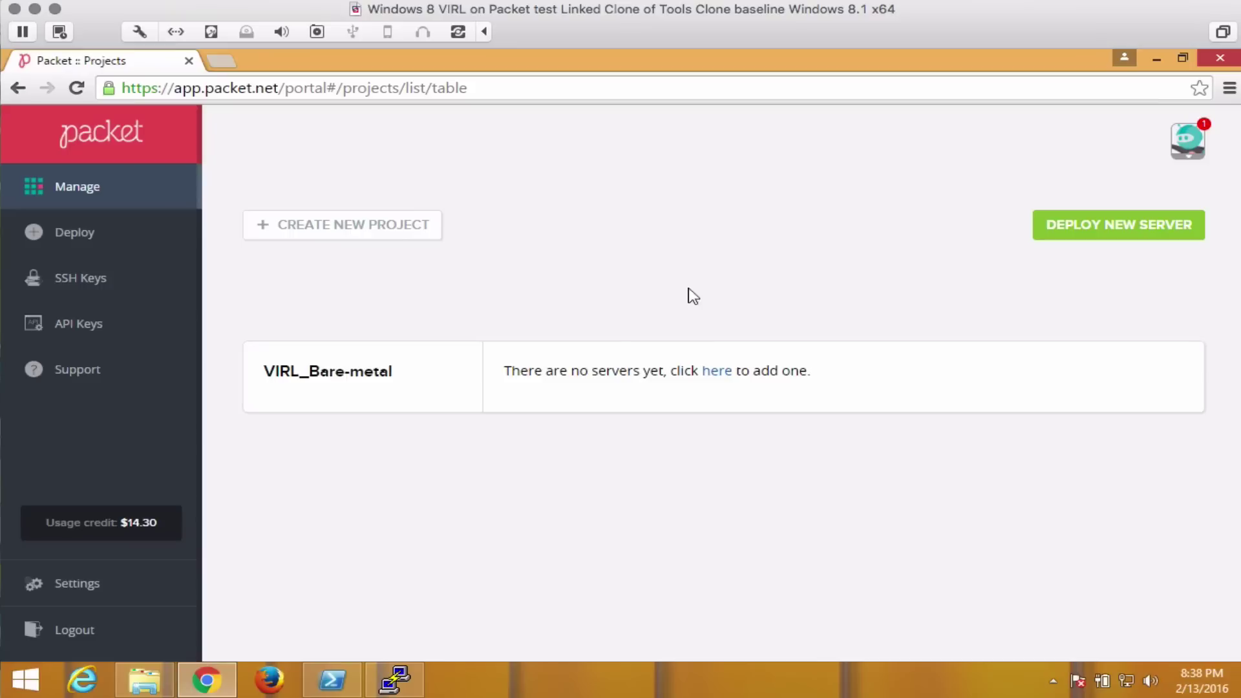
{"action": "left_click", "coordinate": [1220, 58]}
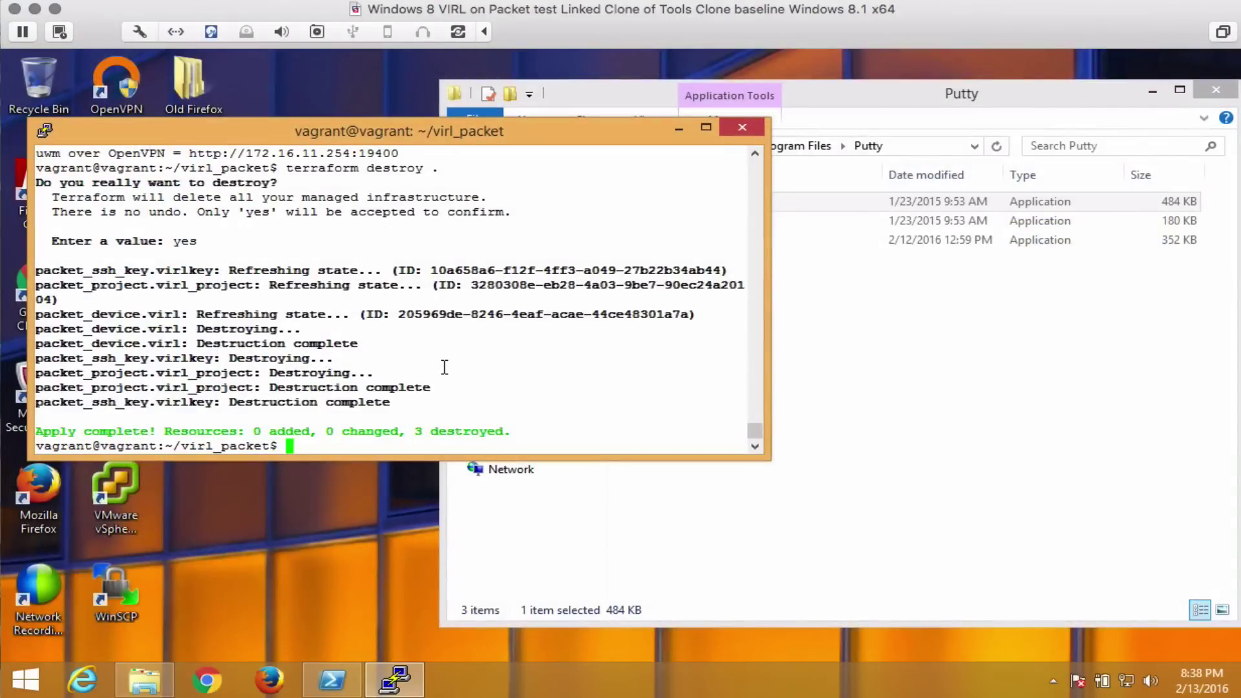
Shut down the Vagrant VM with vagrant halt in PowerShell.
{"action": "left_click", "coordinate": [330, 688]}
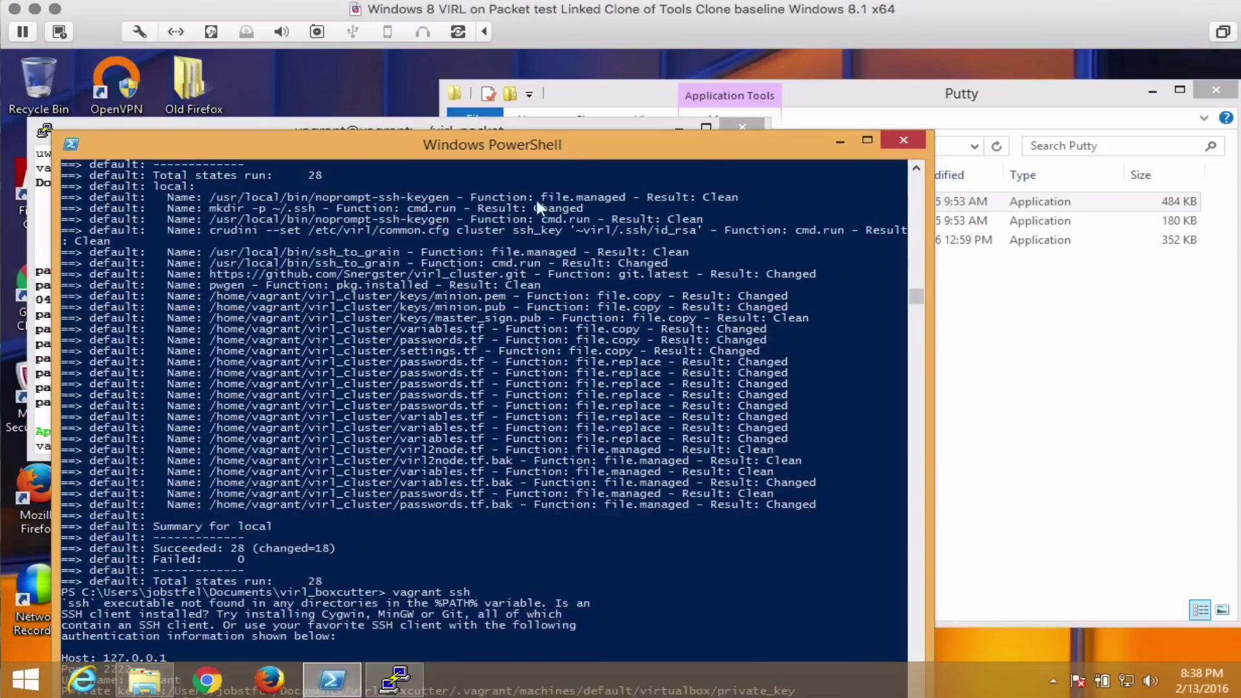
{"action": "left_click_drag", "start_coordinate": [560, 147], "coordinate": [560, 79]}
{"action": "left_click", "coordinate": [513, 359]}
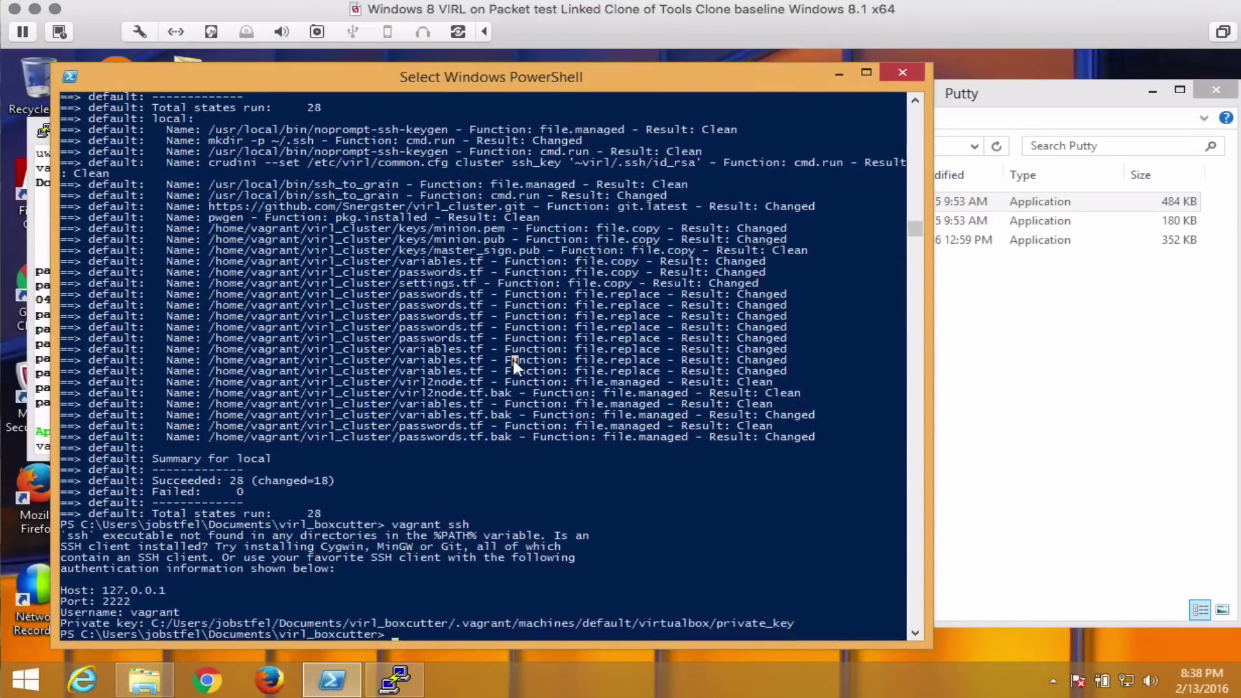
{"action": "key", "text": "Escape"}
{"action": "type", "text": "vagrant"}
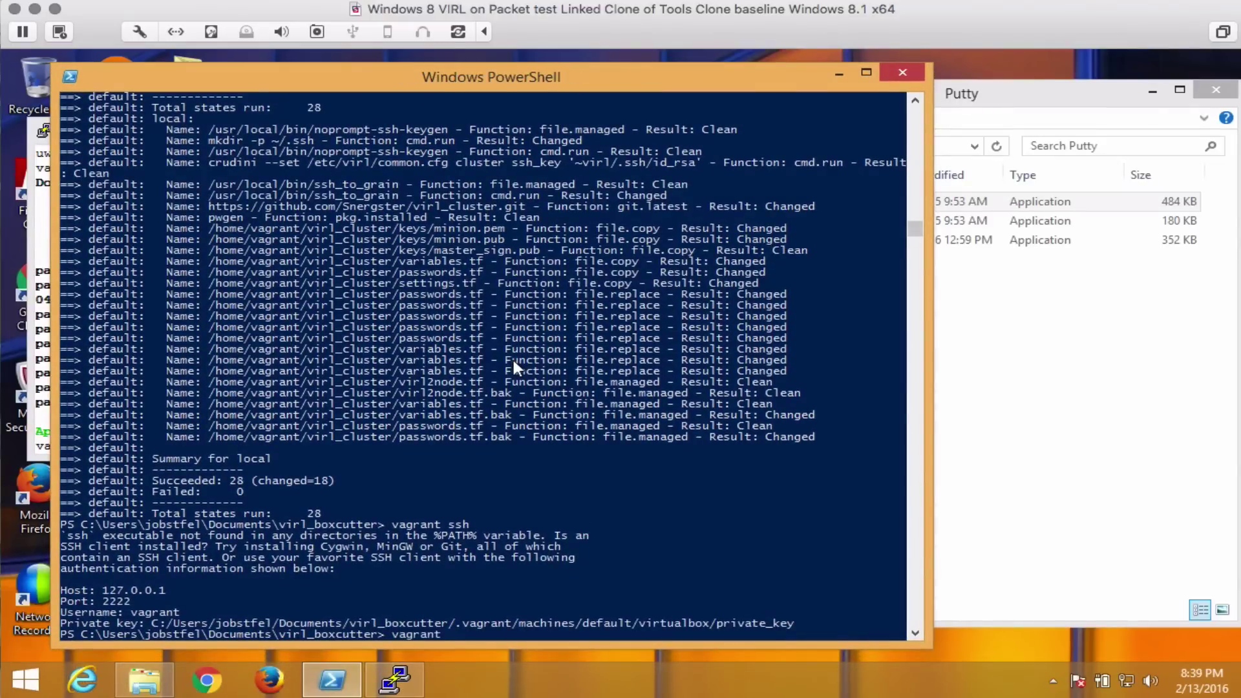
{"action": "type", "text": " halt"}
{"action": "key", "text": "Return"}
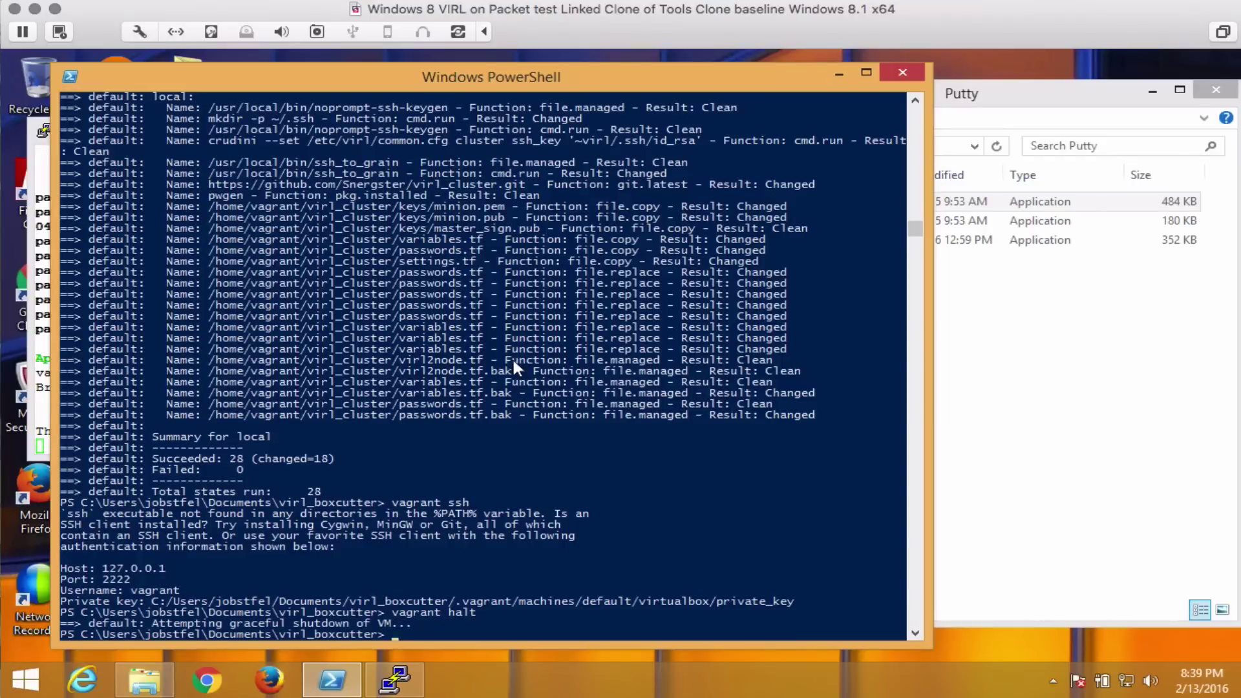
{"action": "key", "text": "Return"}
{"action": "key", "text": "Return"}
{"action": "key", "text": "Return"}
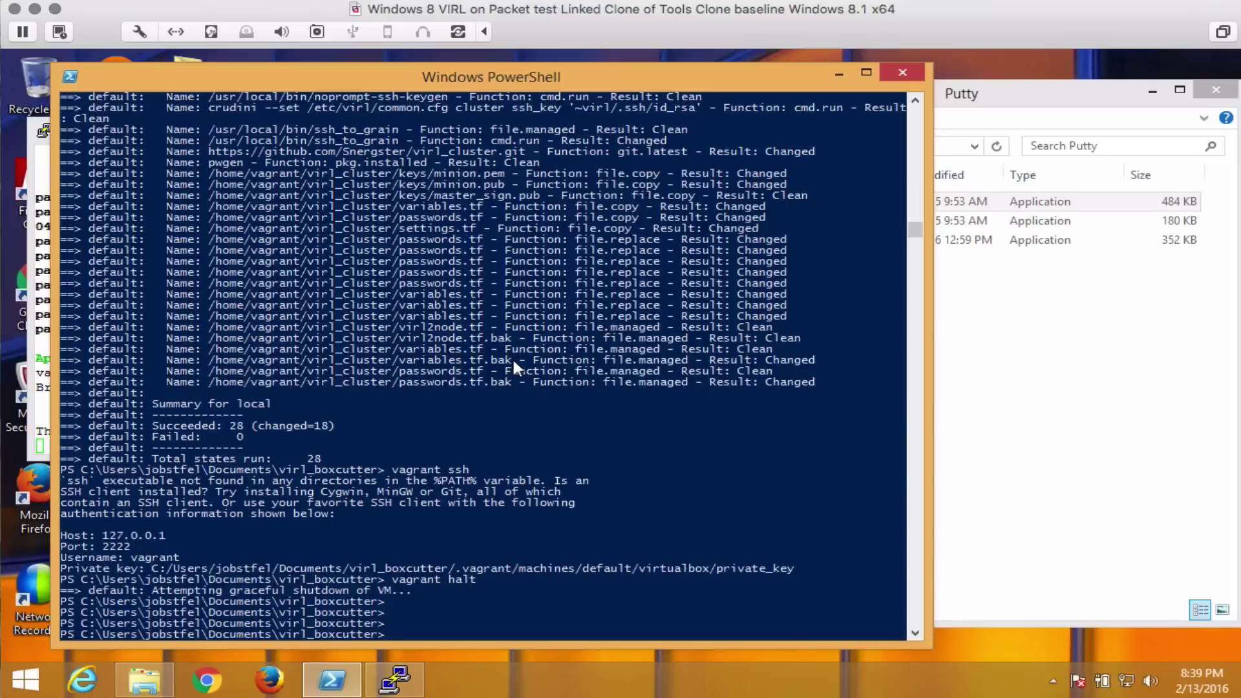
Boot the VM with vagrant up and get its SSH details (127.0.0.1:2222) via vagrant ssh.
{"action": "type", "text": "vagrant up"}
{"action": "key", "text": "Return"}
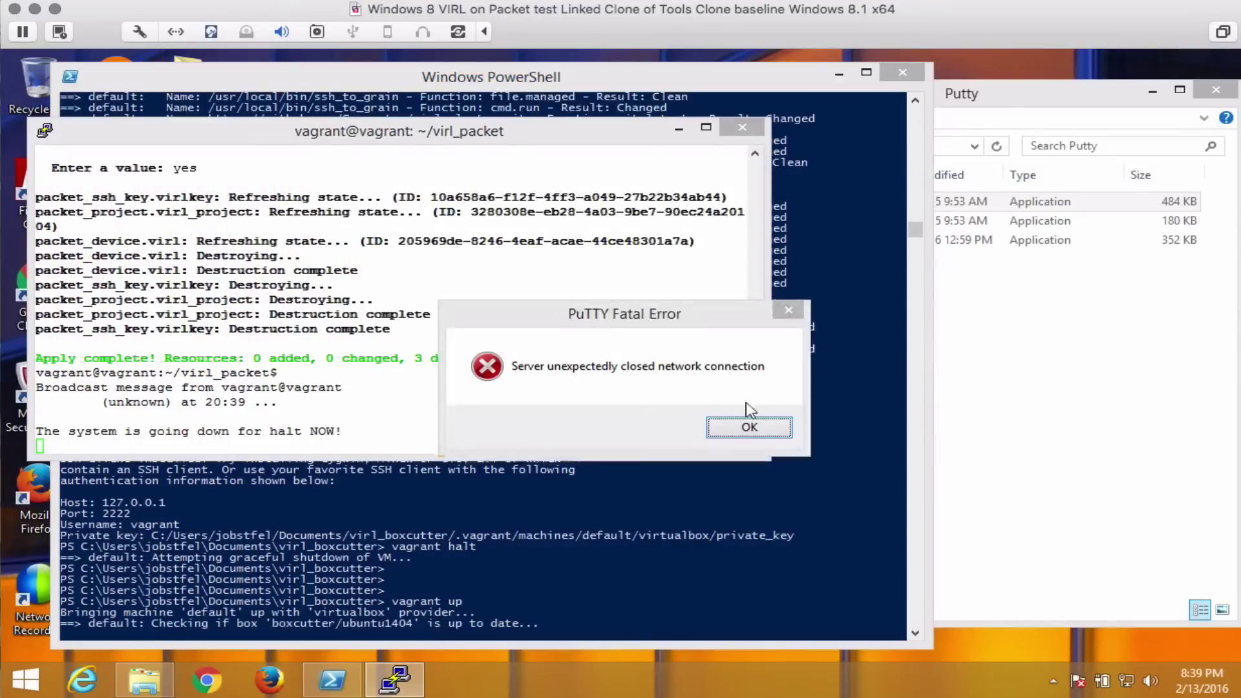
{"action": "left_click", "coordinate": [747, 426]}
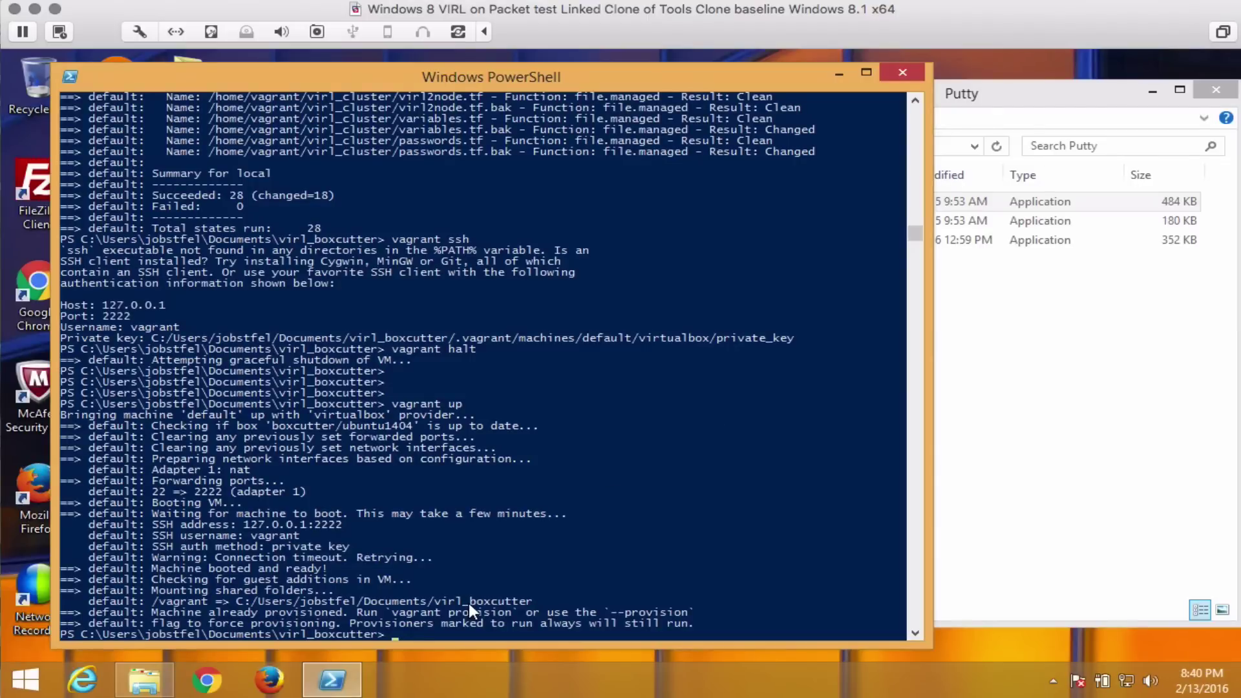
{"action": "type", "text": "vagrant ssh"}
{"action": "key", "text": "Return"}
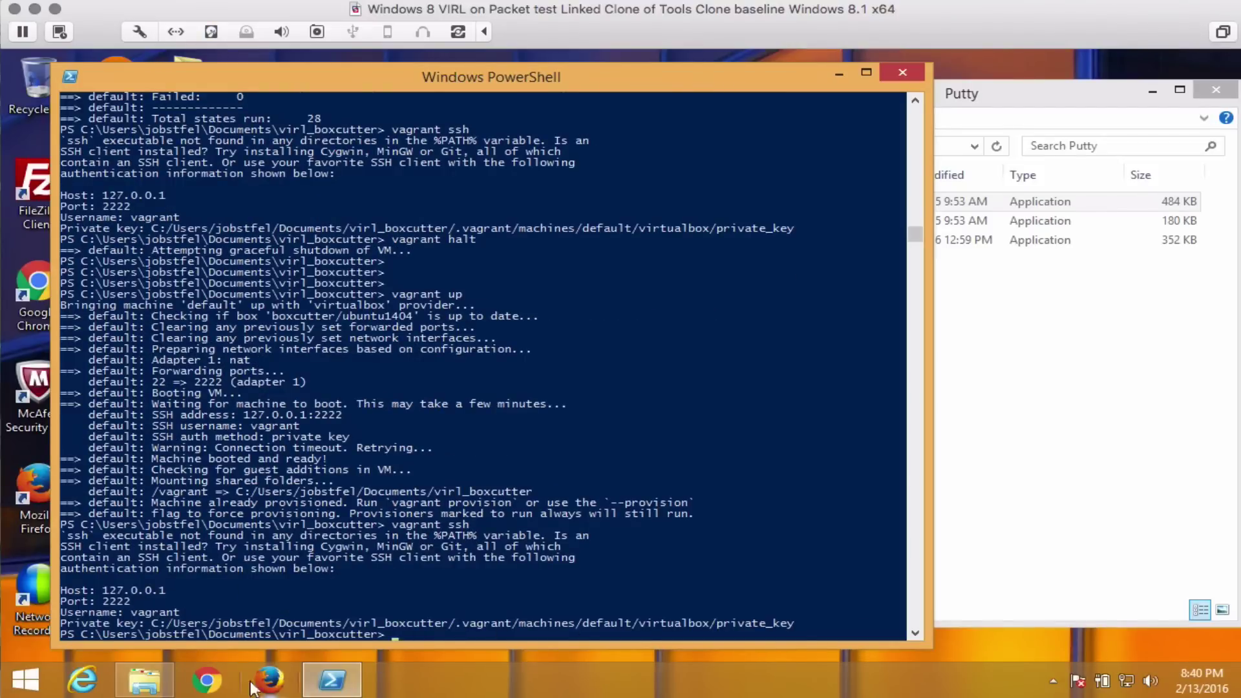
Launch PuTTY and set SSH authentication to the Vagrant VM's virtualbox private_key file.
{"action": "left_click", "coordinate": [148, 683]}
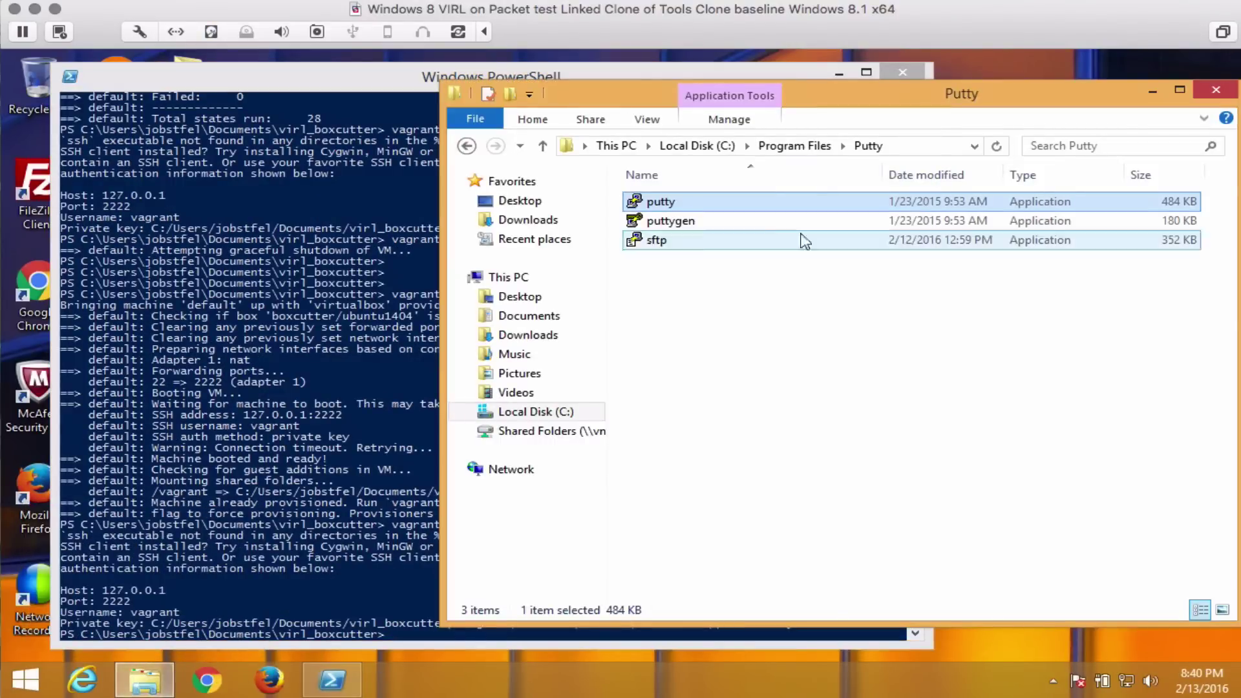
{"action": "double_click", "coordinate": [687, 205]}
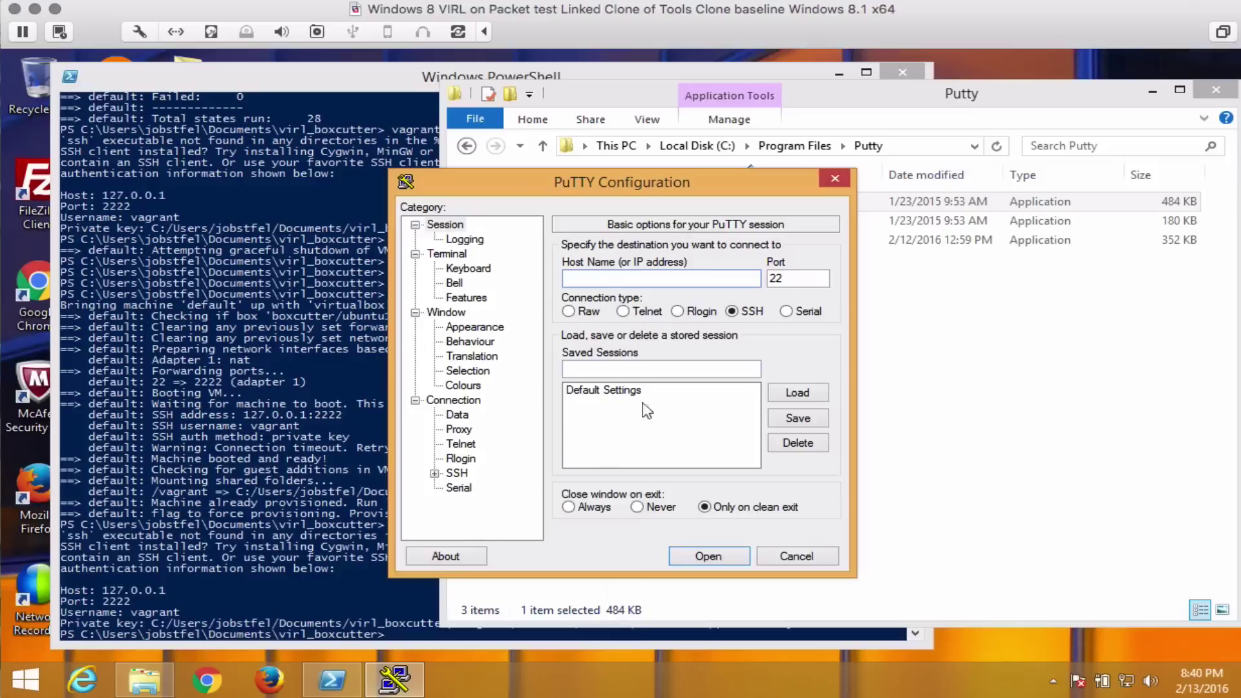
{"action": "left_click", "coordinate": [458, 473]}
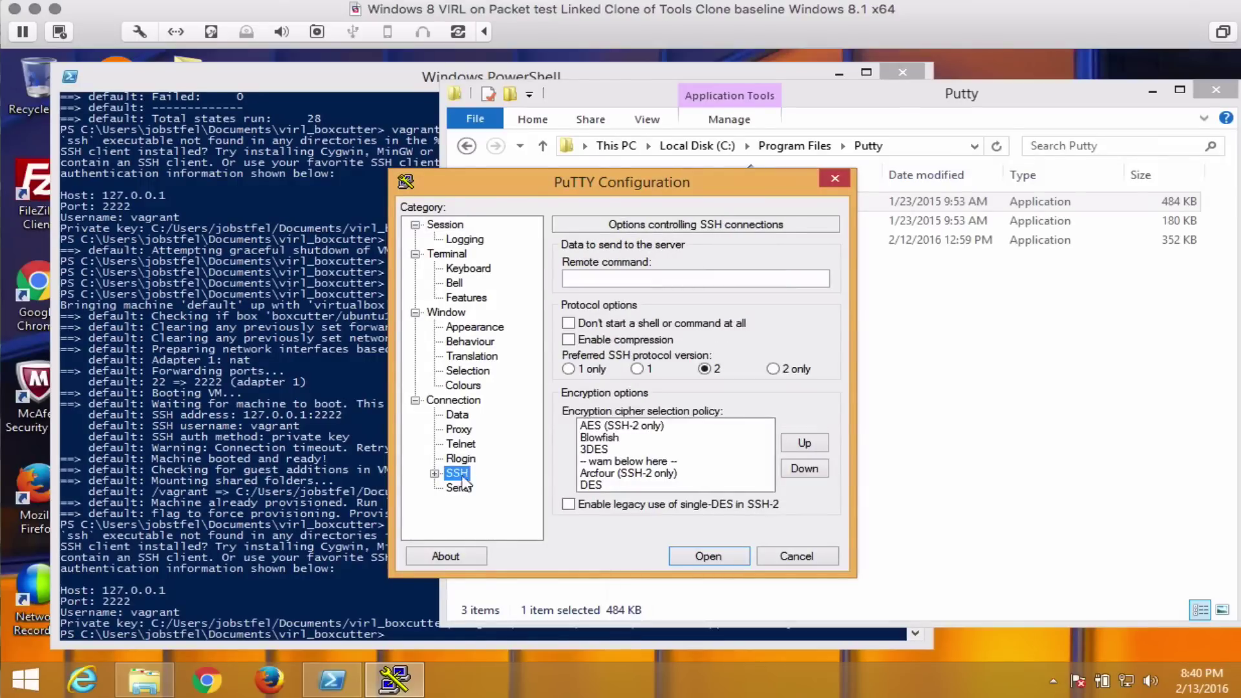
{"action": "left_click", "coordinate": [434, 474]}
{"action": "left_click", "coordinate": [475, 473]}
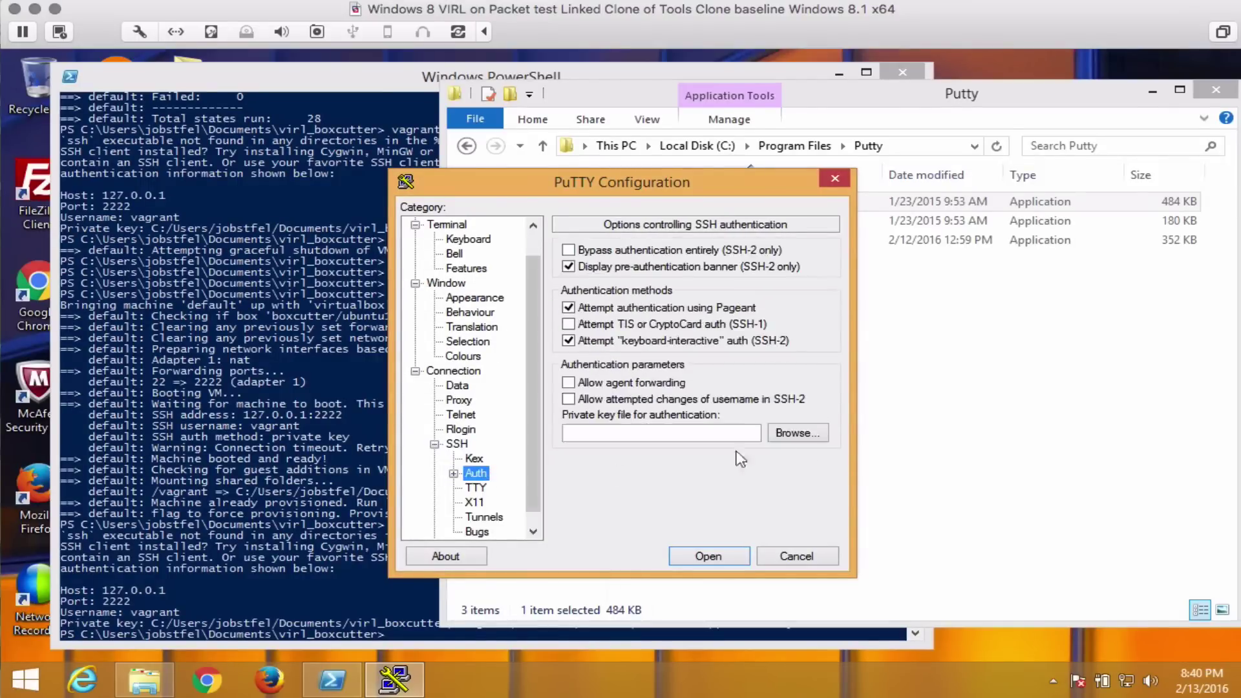
{"action": "left_click", "coordinate": [811, 439]}
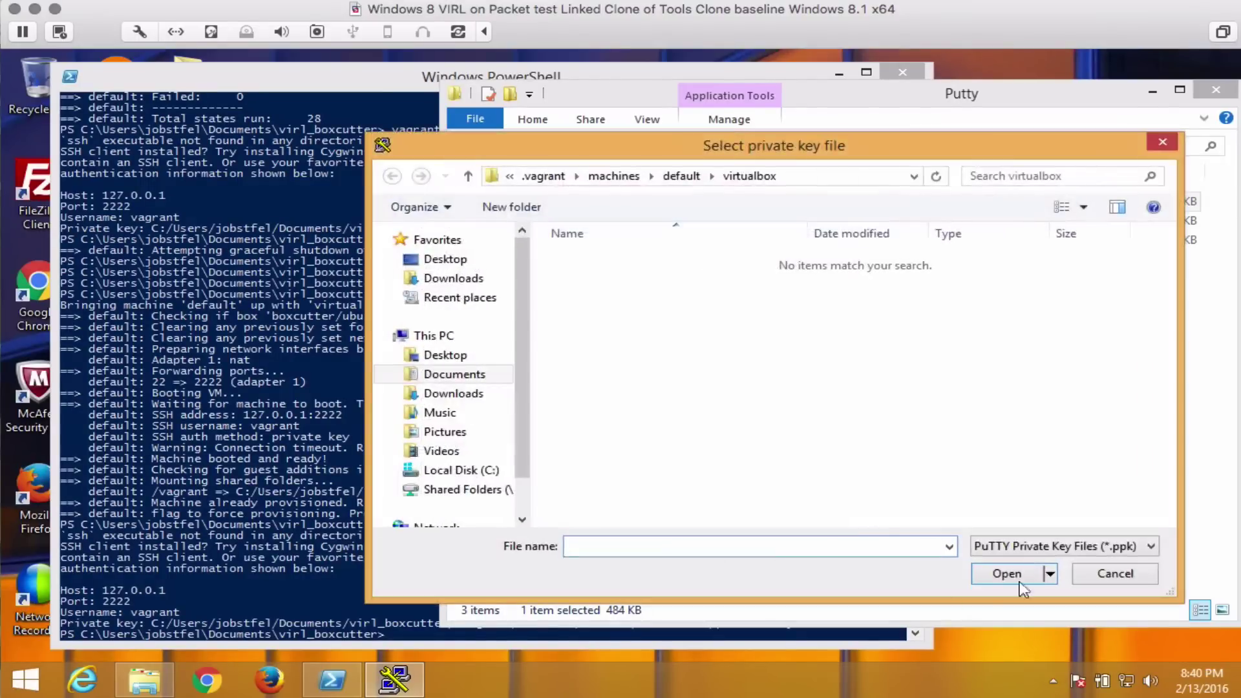
{"action": "left_click", "coordinate": [1013, 548]}
{"action": "left_click", "coordinate": [1008, 578]}
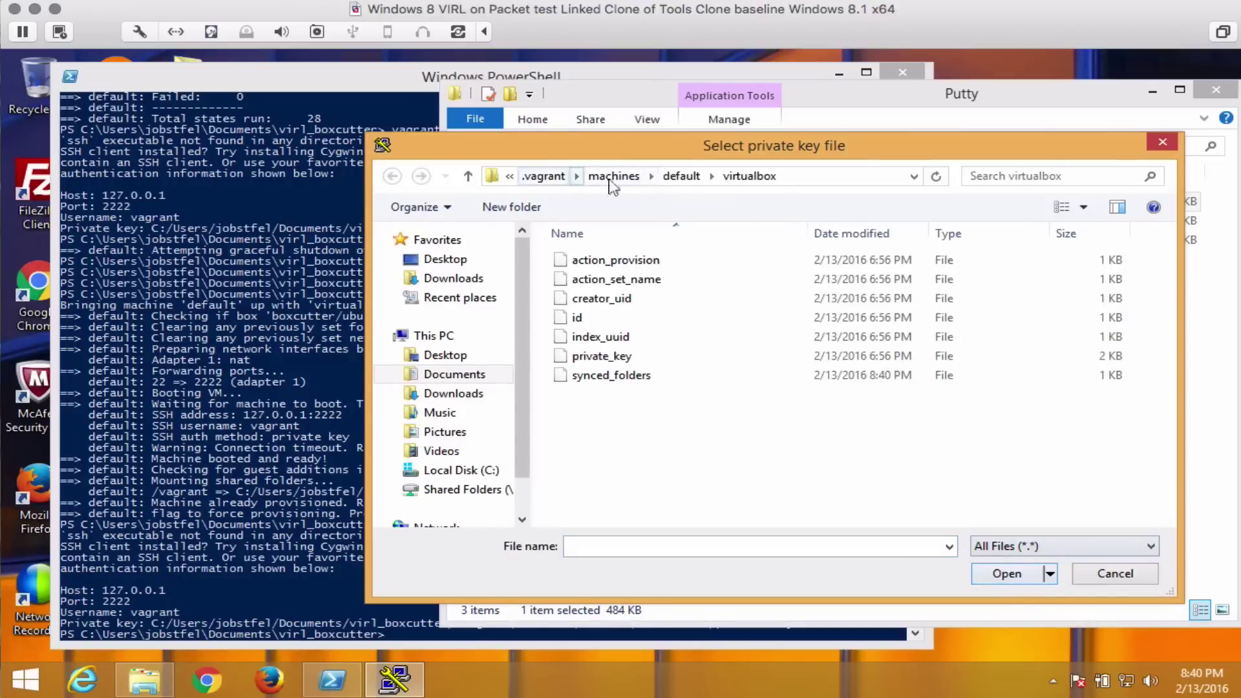
{"action": "left_click", "coordinate": [601, 356]}
{"action": "left_click", "coordinate": [1007, 574]}
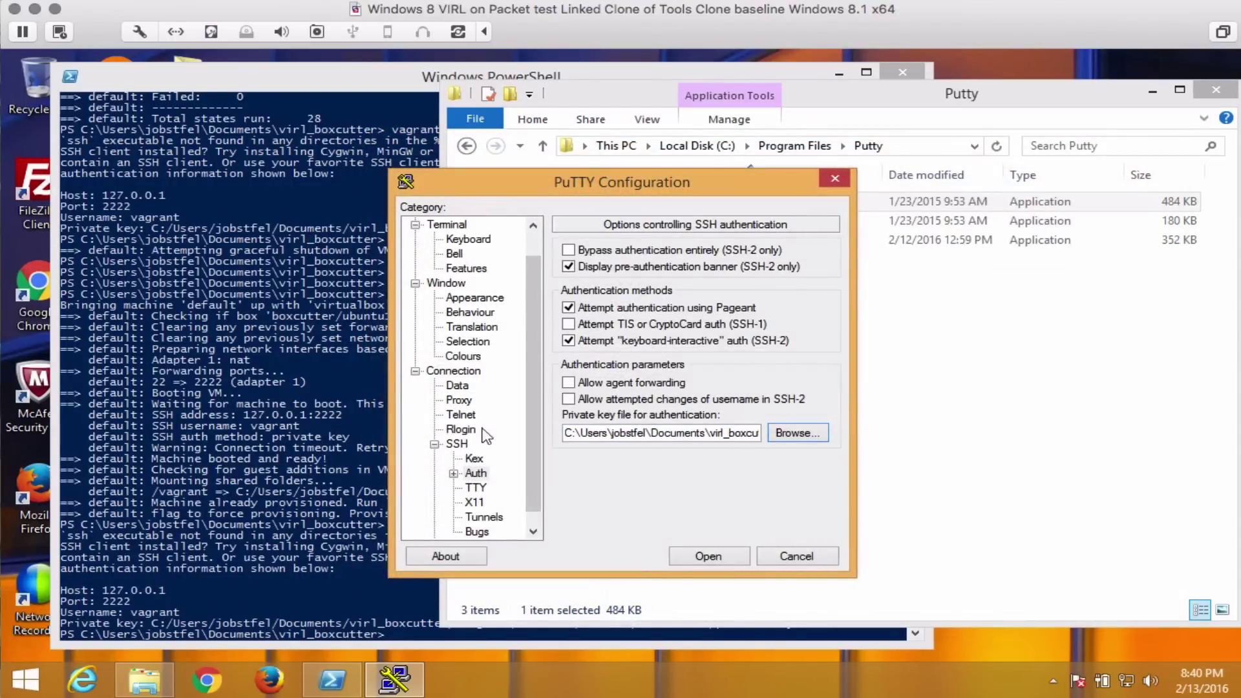
Enter 127.0.0.1 as the host address in the session settings.
{"action": "scroll", "coordinate": [486, 430], "scroll_direction": "up", "scroll_amount": 2}
{"action": "left_click", "coordinate": [445, 224]}
{"action": "left_click", "coordinate": [632, 279]}
{"action": "type", "text": "127."}
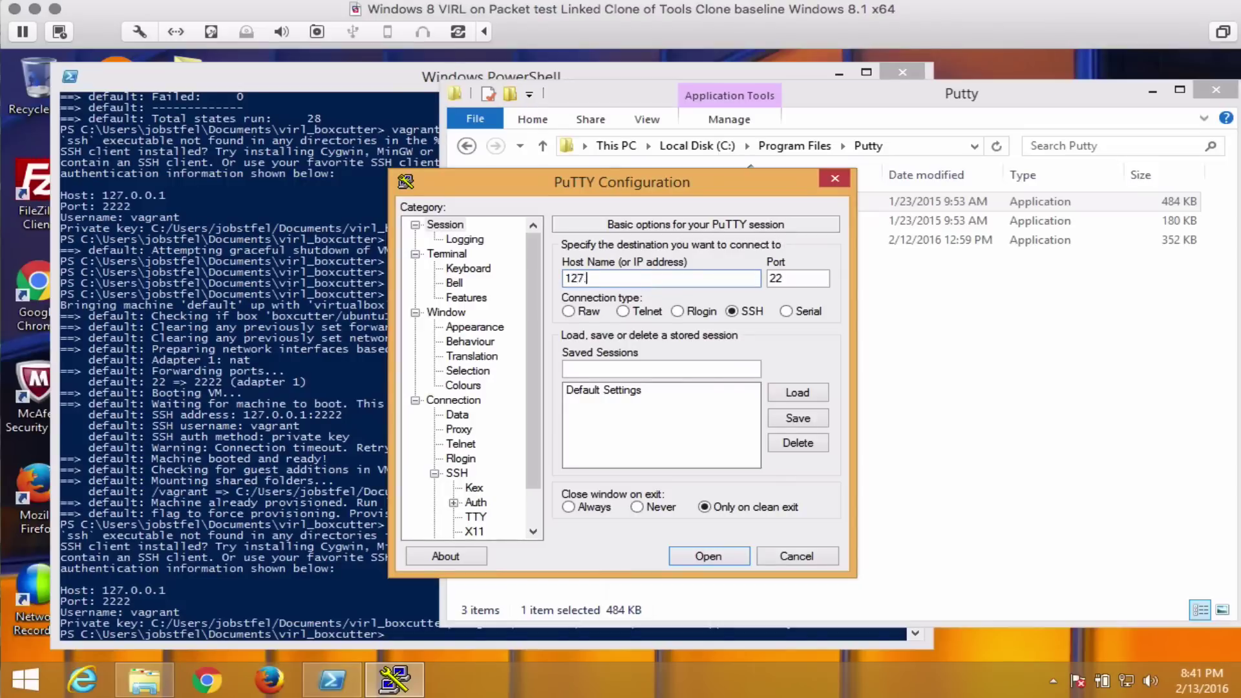
{"action": "type", "text": "0.0.1"}
{"action": "left_click", "coordinate": [805, 278]}
Set port 2222, open the SSH session, and log in as vagrant.
{"action": "type", "text": "22"}
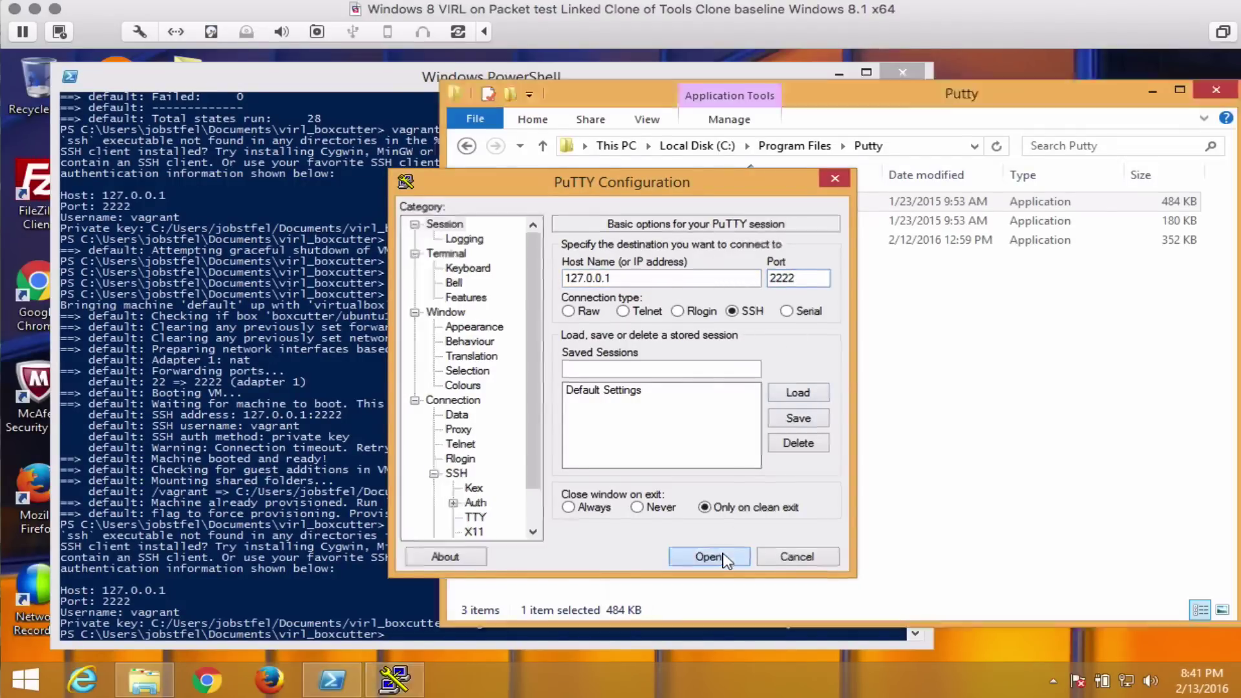
{"action": "left_click", "coordinate": [708, 556]}
{"action": "type", "text": "vagrant"}
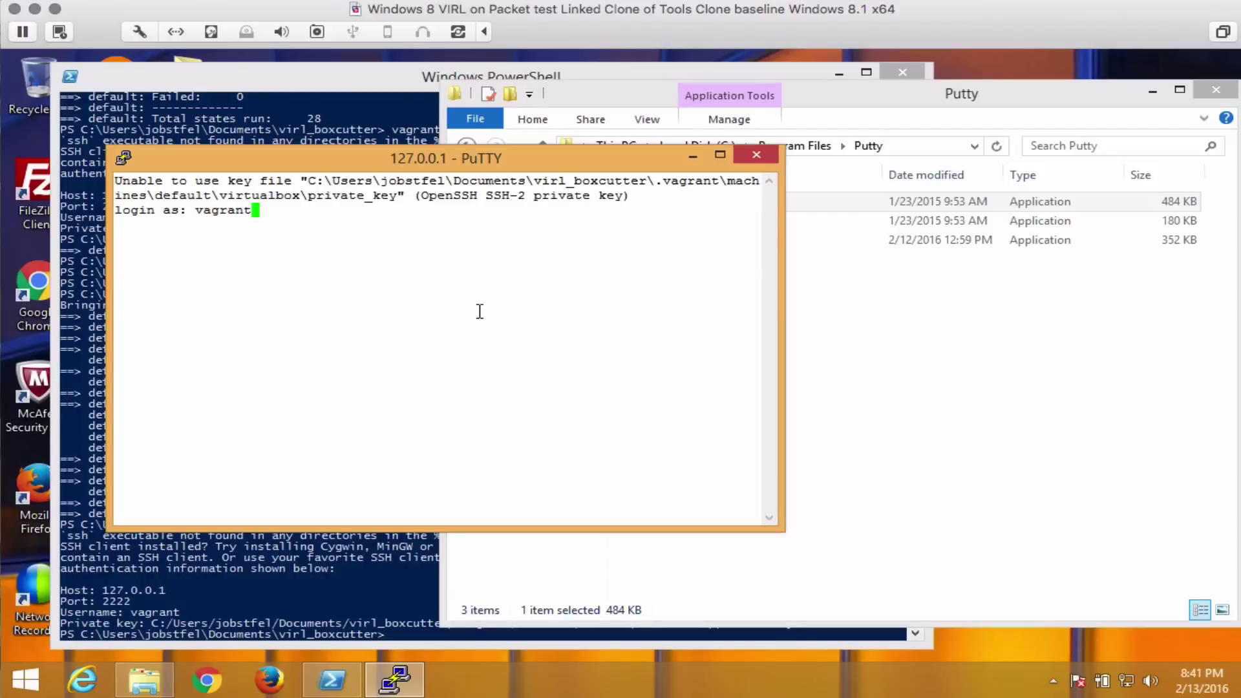
{"action": "key", "text": "Return"}
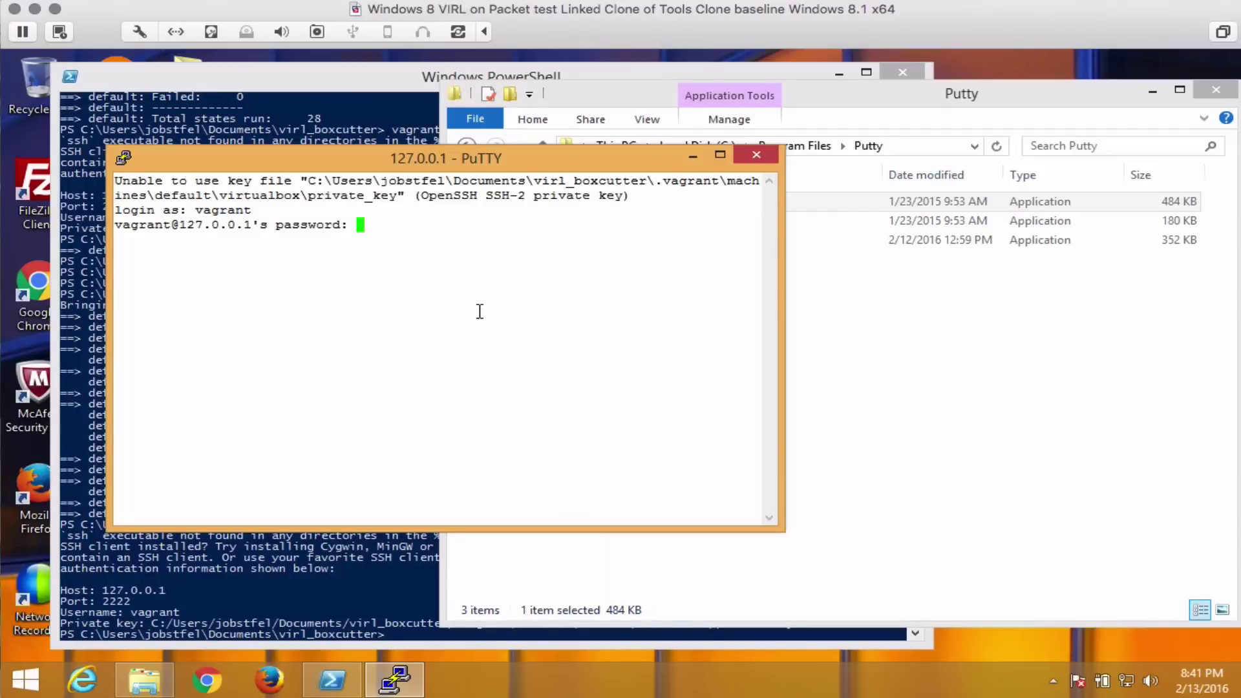
{"action": "key", "text": "Return"}
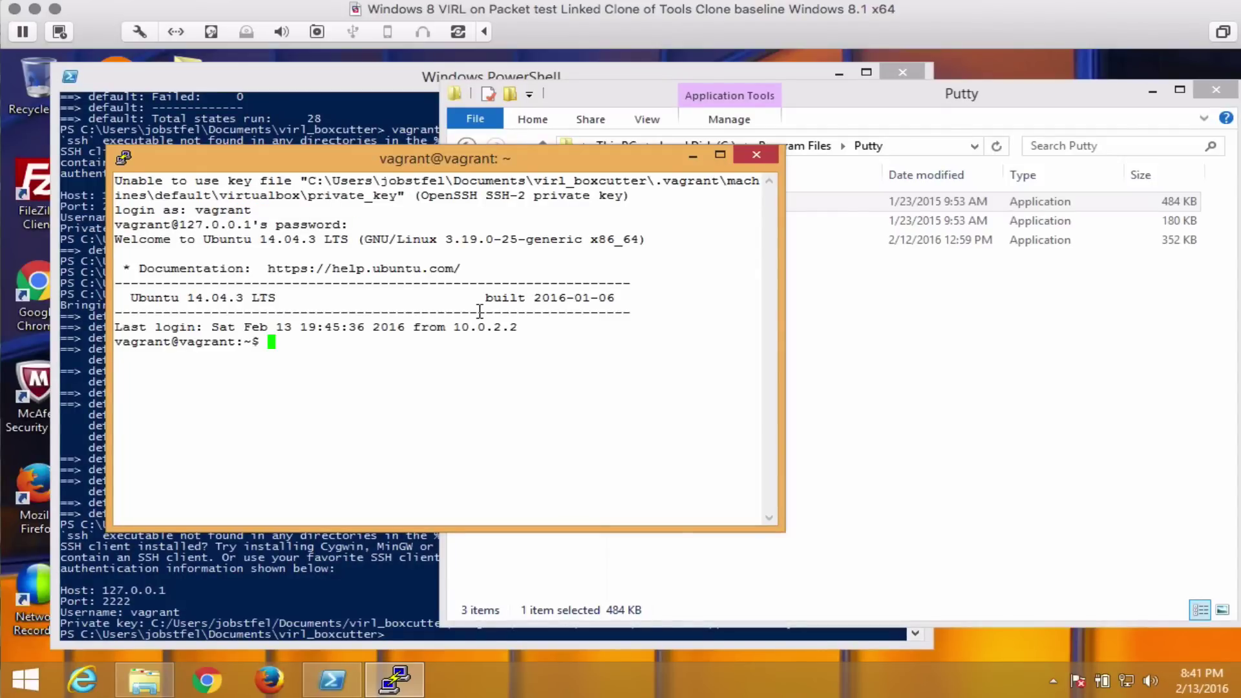
Move into virl_packet and run terraform plan, which reports 3 to add.
{"action": "type", "text": "ls"}
{"action": "key", "text": "Return"}
{"action": "type", "text": "cd virl_p"}
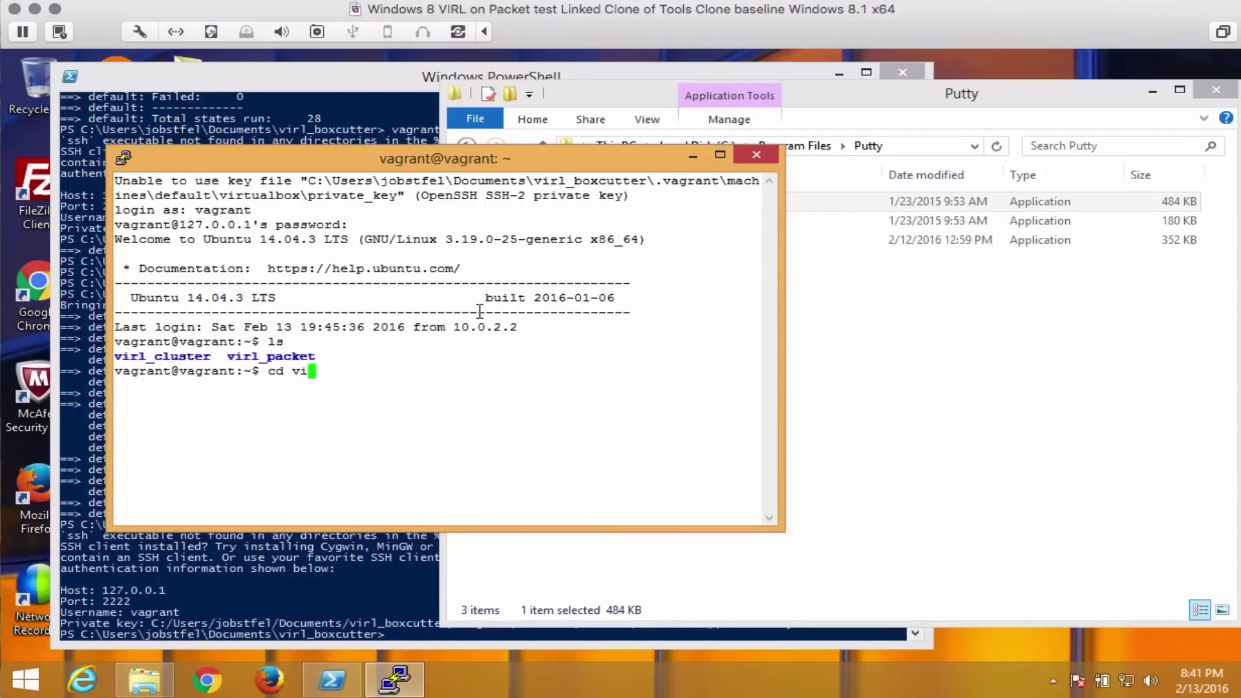
{"action": "key", "text": "Tab"}
{"action": "key", "text": "Return"}
{"action": "type", "text": "ls"}
{"action": "key", "text": "Return"}
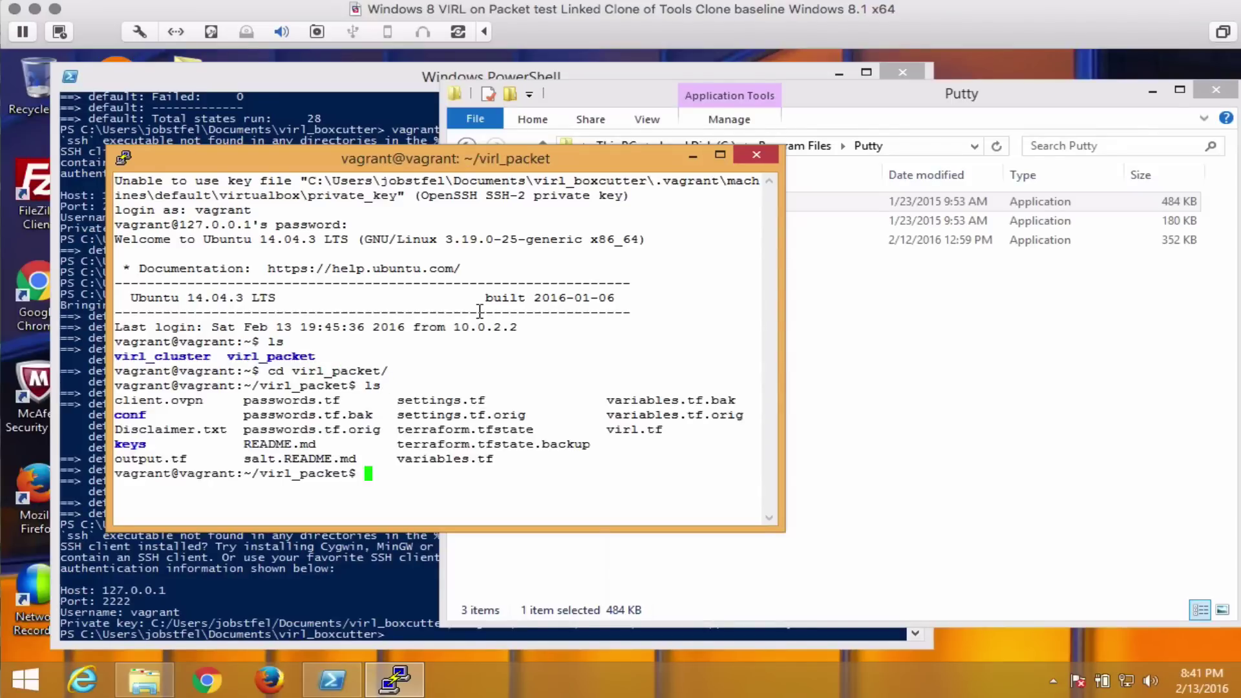
{"action": "type", "text": "terraform plan ."}
{"action": "key", "text": "Return"}
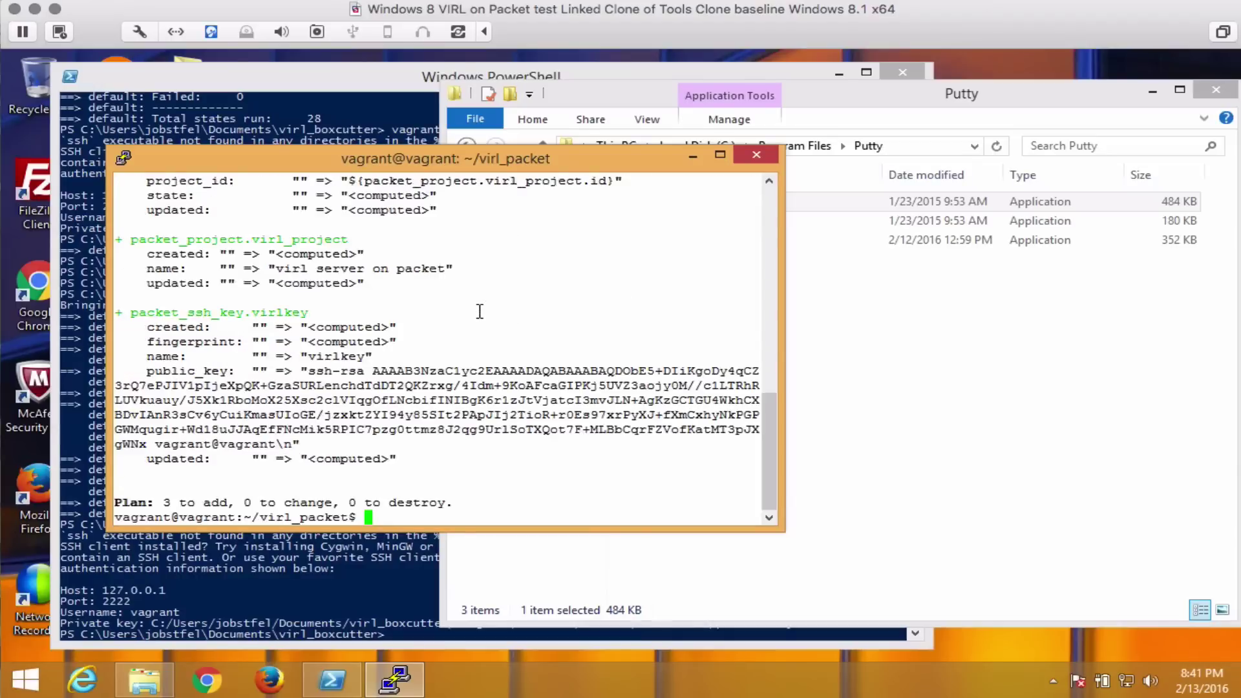